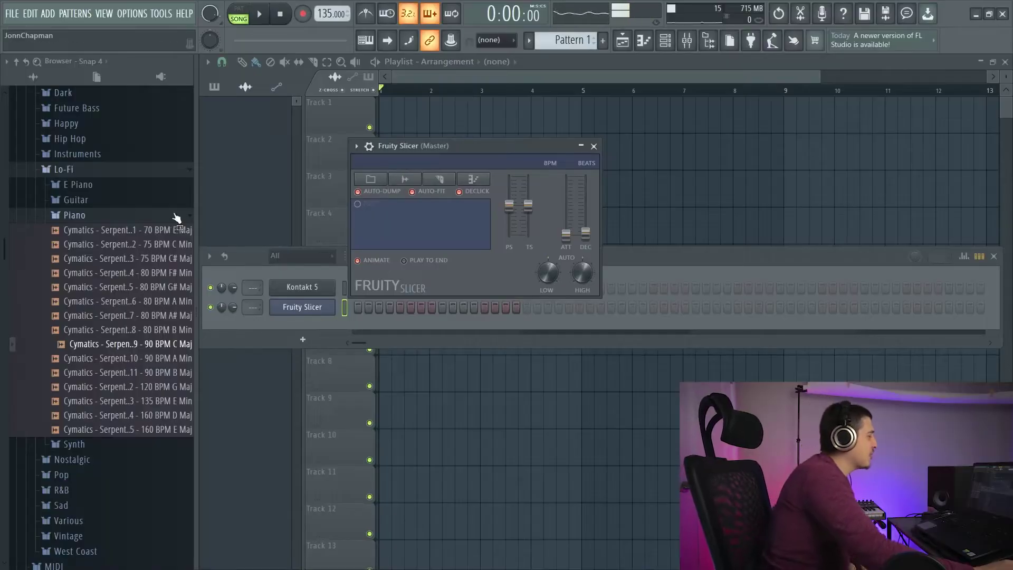
Load the 135 BPM E Min piano loop into Fruity Slicer and show its slice notes in the piano roll
{"action": "left_click_drag", "start_coordinate": [161, 409], "coordinate": [432, 222]}
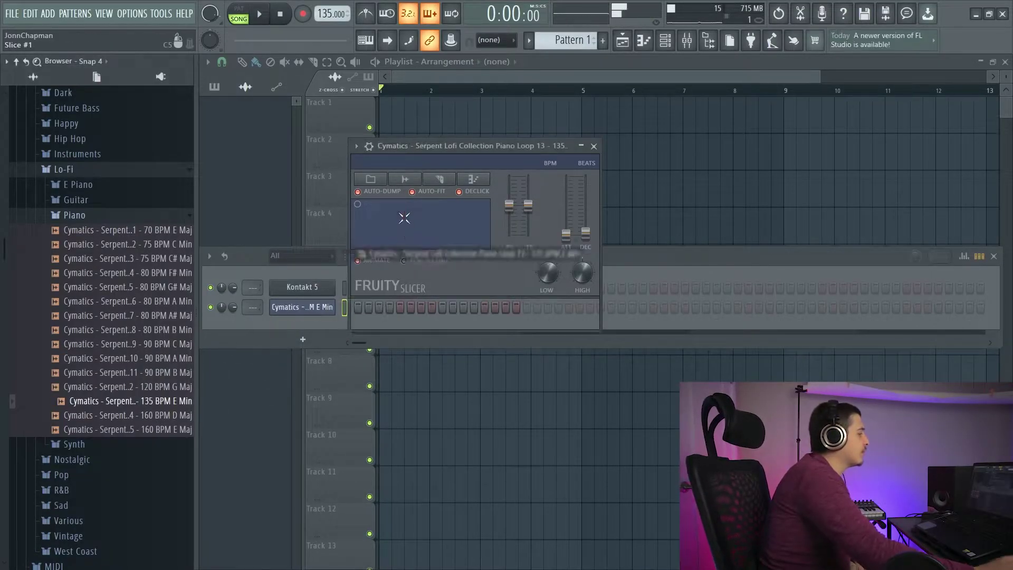
{"action": "left_click_drag", "start_coordinate": [459, 145], "coordinate": [514, 221]}
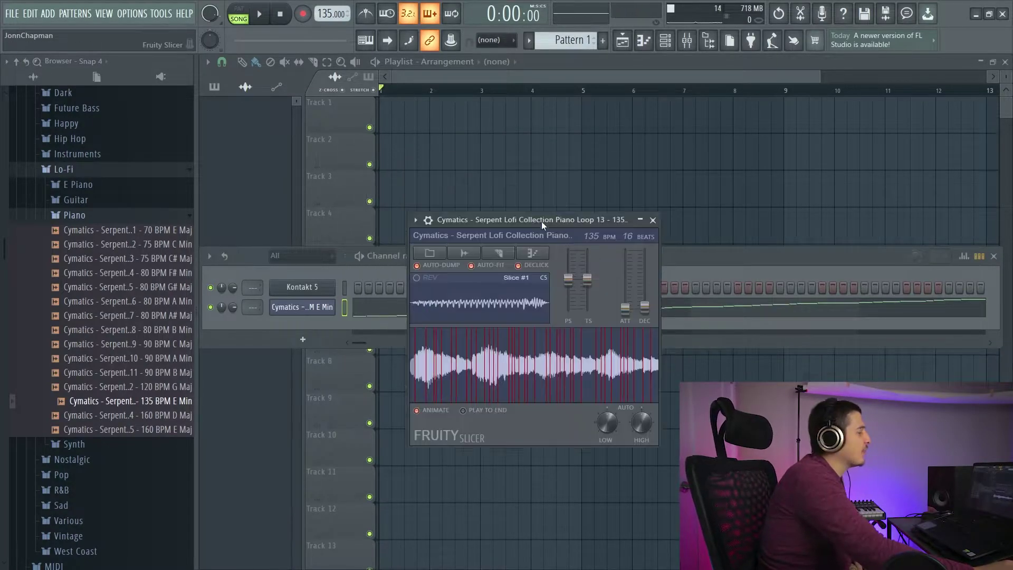
{"action": "left_click", "coordinate": [728, 308]}
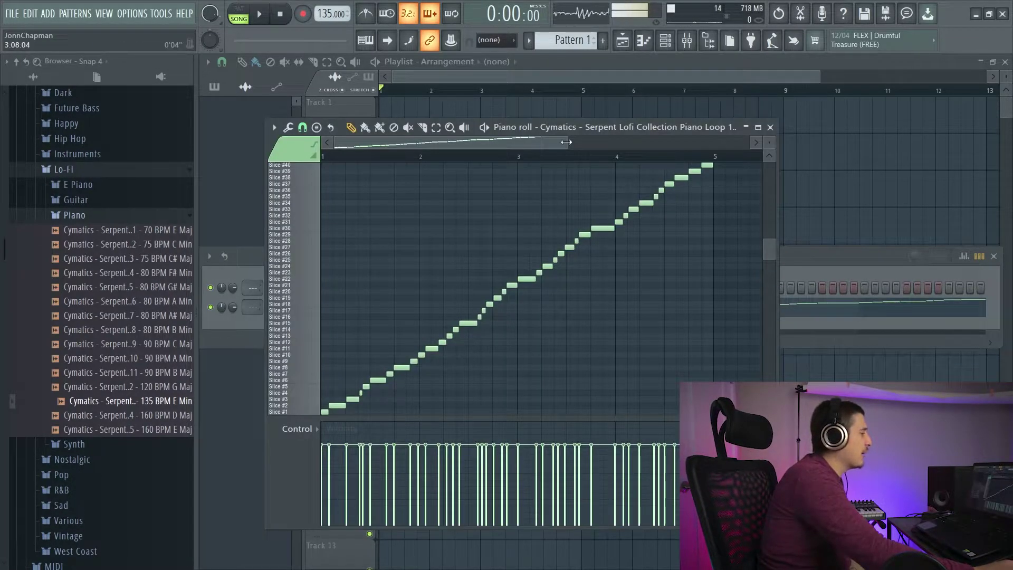
Play the pattern in PAT mode to hear the 40 slice notes, then stop
{"action": "scroll", "coordinate": [545, 166], "scroll_direction": "up", "scroll_amount": 2}
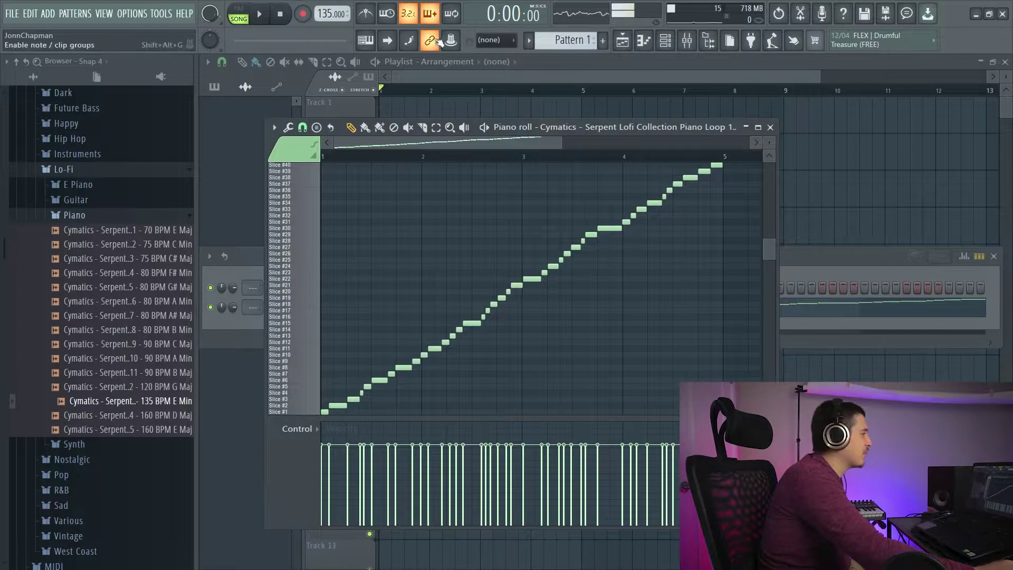
{"action": "left_click", "coordinate": [261, 14]}
{"action": "key", "text": "l"}
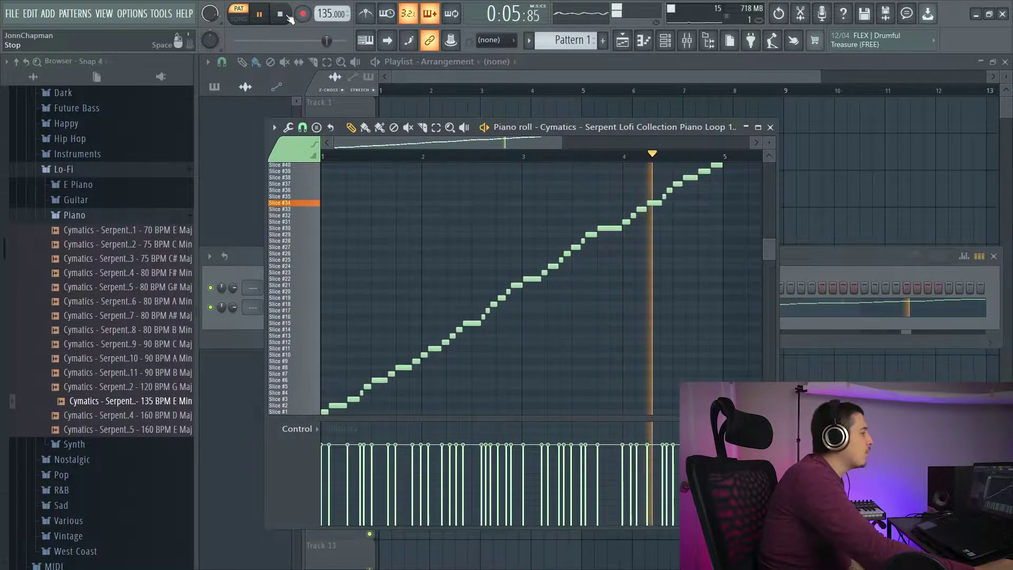
{"action": "left_click", "coordinate": [284, 15]}
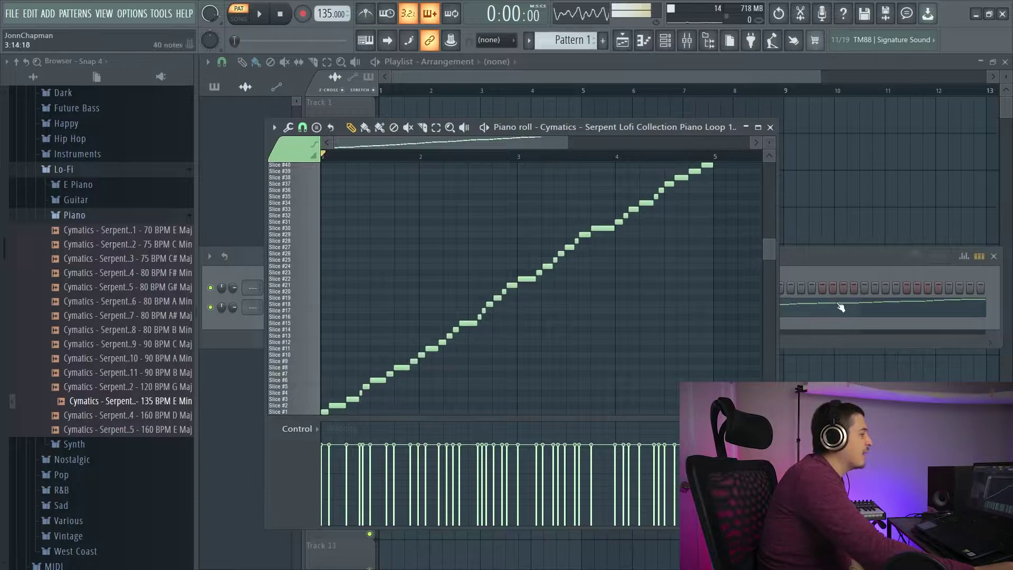
Reopen the piano loop's slicer and turn the LOW and HIGH thresholds so fewer slices are cut
{"action": "left_click", "coordinate": [252, 312]}
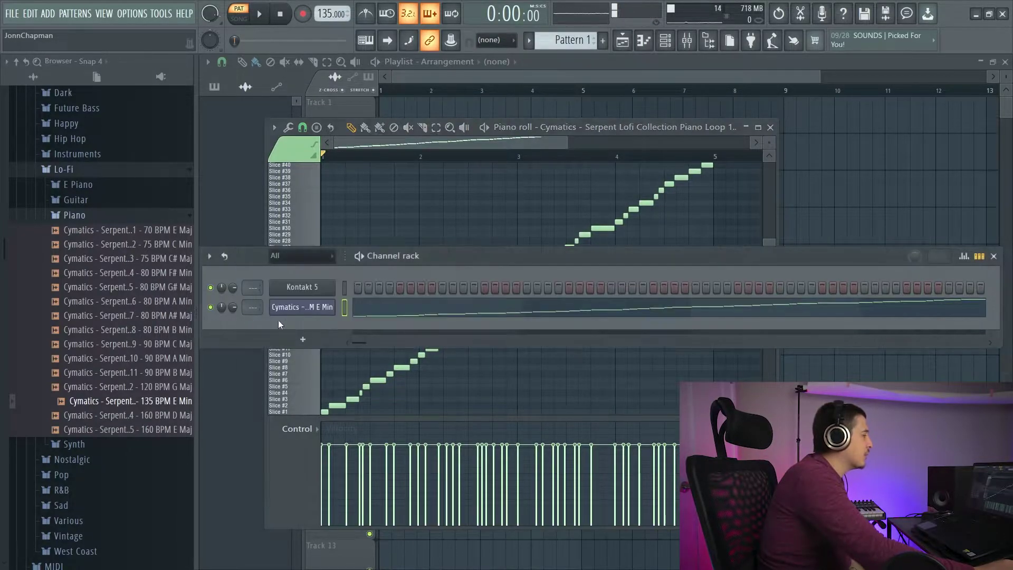
{"action": "left_click", "coordinate": [301, 307]}
{"action": "left_click_drag", "start_coordinate": [430, 128], "coordinate": [442, 134]}
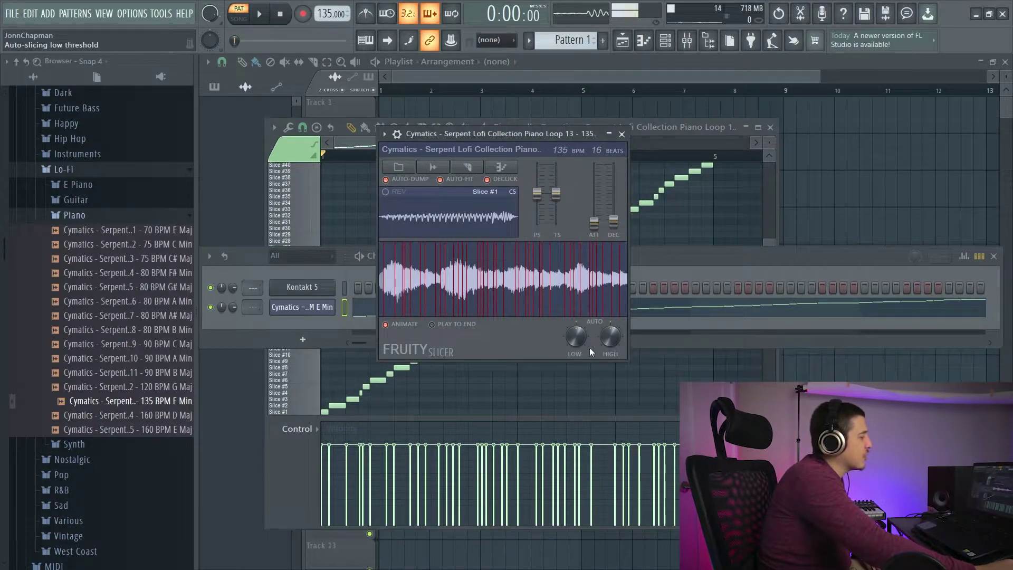
{"action": "left_click_drag", "start_coordinate": [578, 341], "coordinate": [611, 325]}
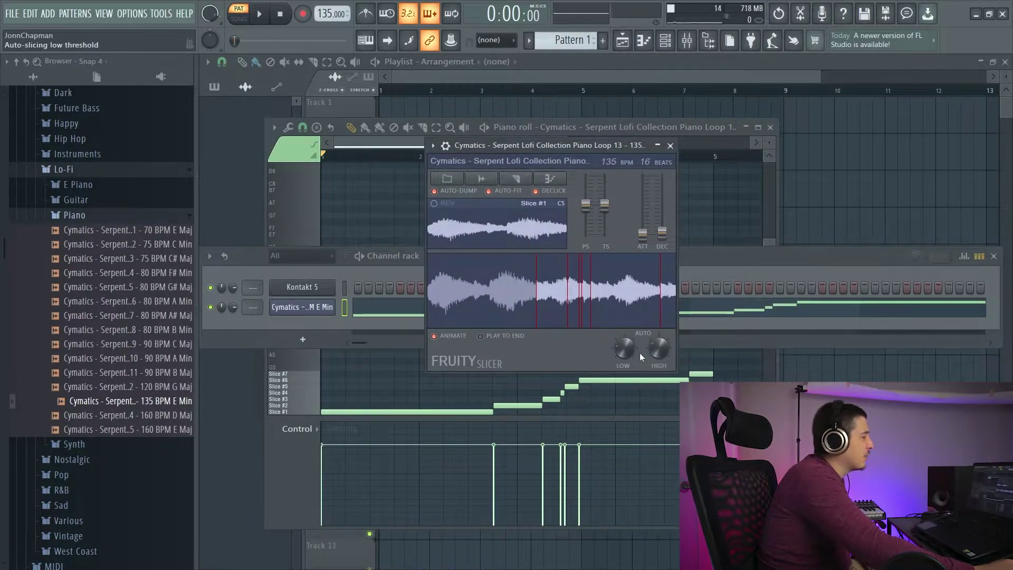
{"action": "left_click_drag", "start_coordinate": [659, 348], "coordinate": [658, 340]}
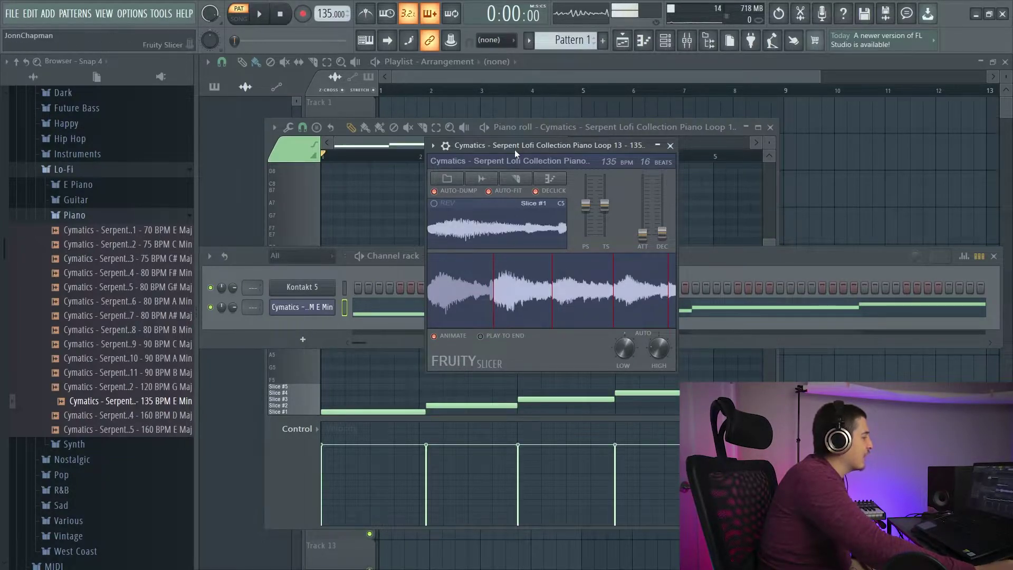
Audition slice #4 and play the pattern to hear the new slices
{"action": "left_click", "coordinate": [687, 322]}
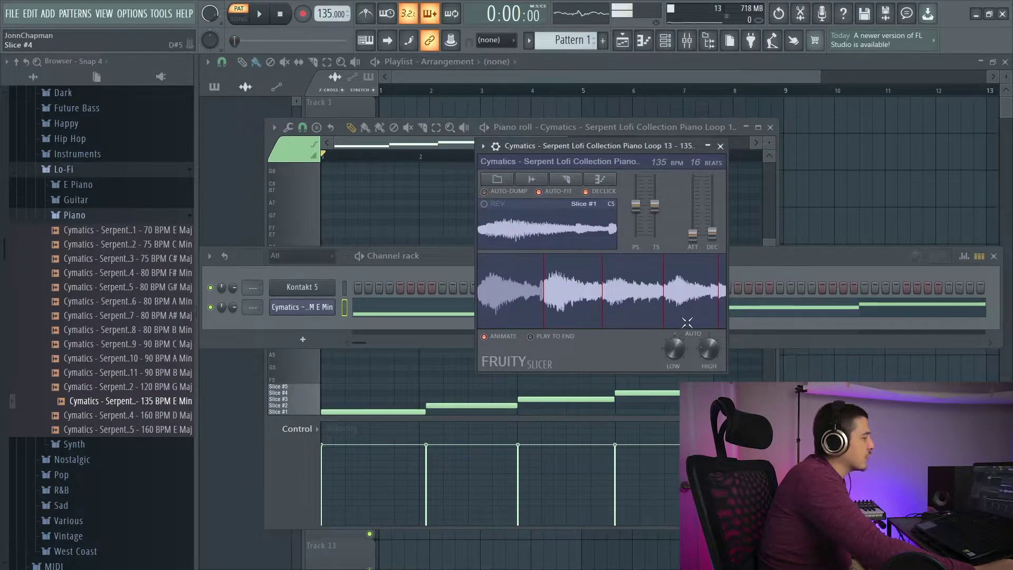
{"action": "left_click", "coordinate": [438, 369]}
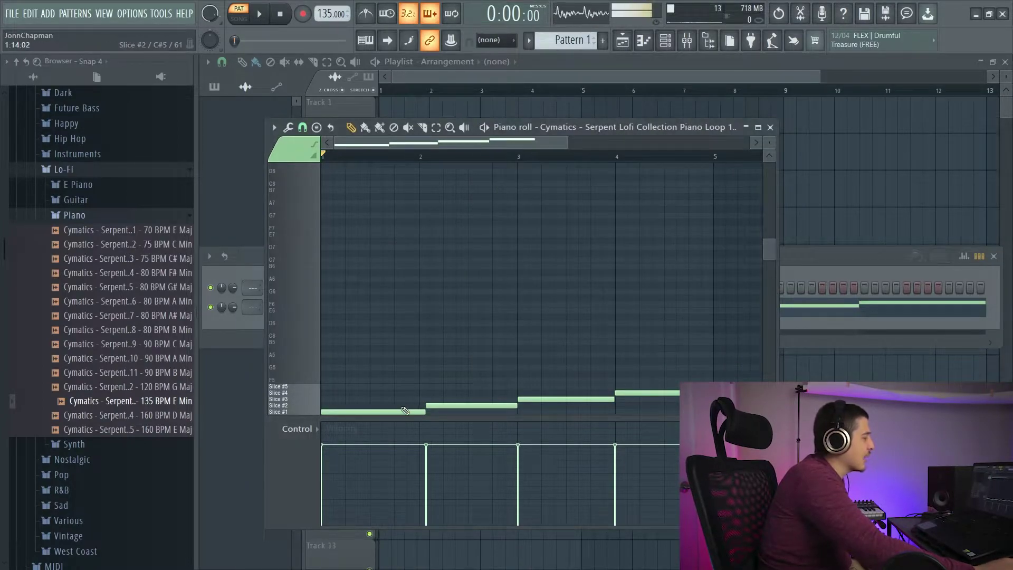
{"action": "scroll", "coordinate": [438, 361], "scroll_direction": "down", "scroll_amount": 3}
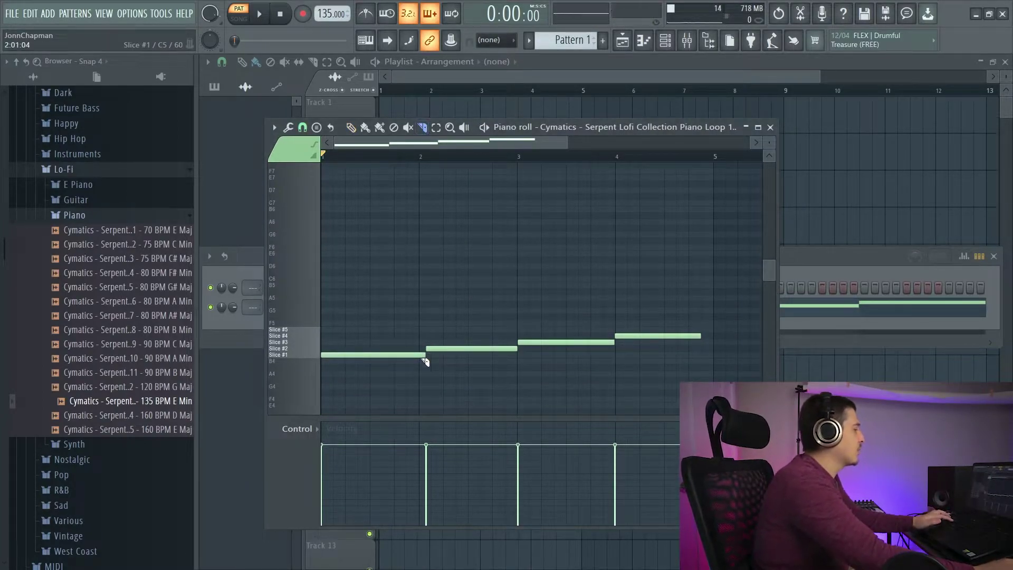
{"action": "key", "text": "space"}
{"action": "key", "text": "F6"}
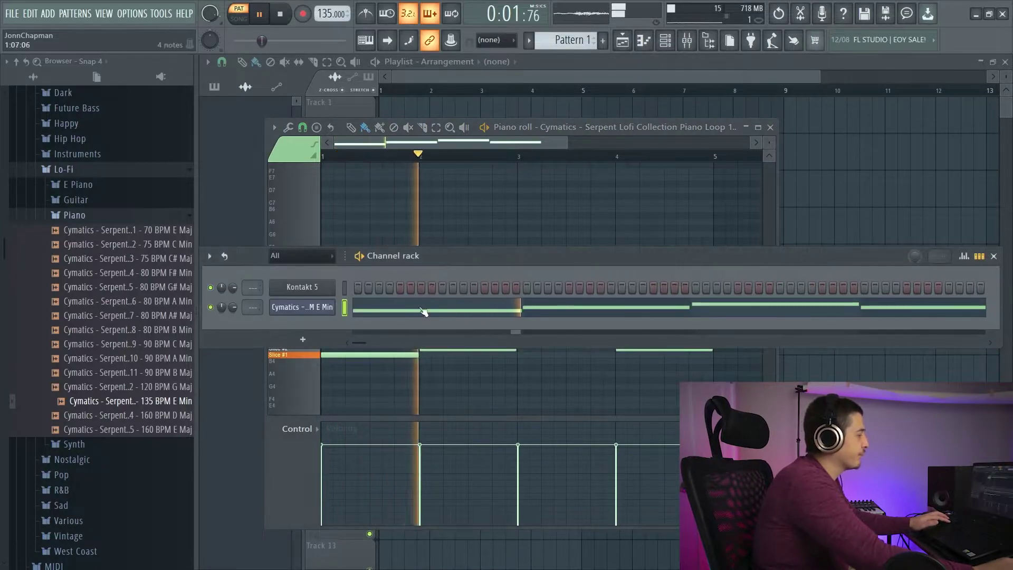
{"action": "left_click", "coordinate": [325, 306]}
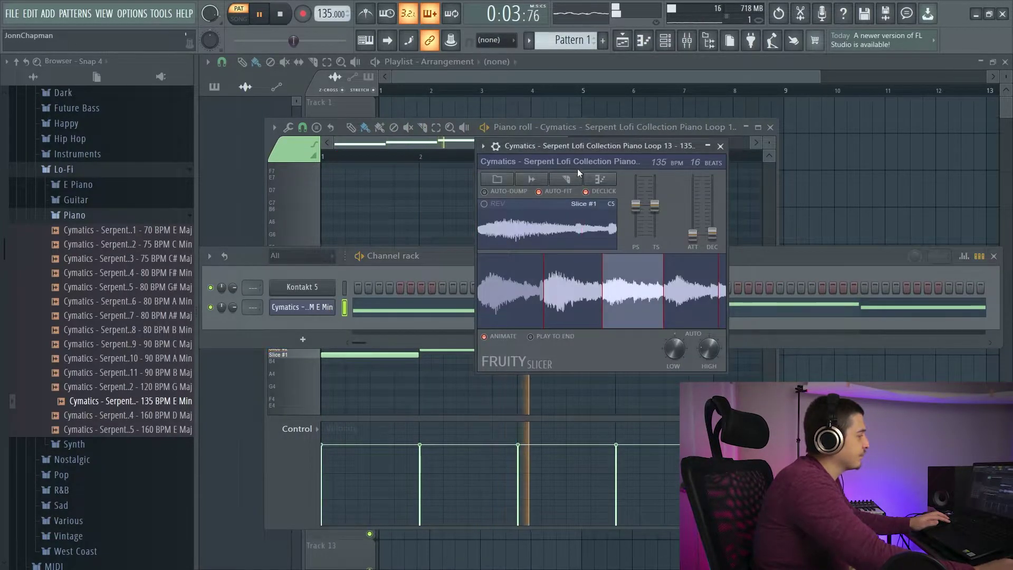
{"action": "left_click_drag", "start_coordinate": [584, 153], "coordinate": [535, 154]}
{"action": "key", "text": "space"}
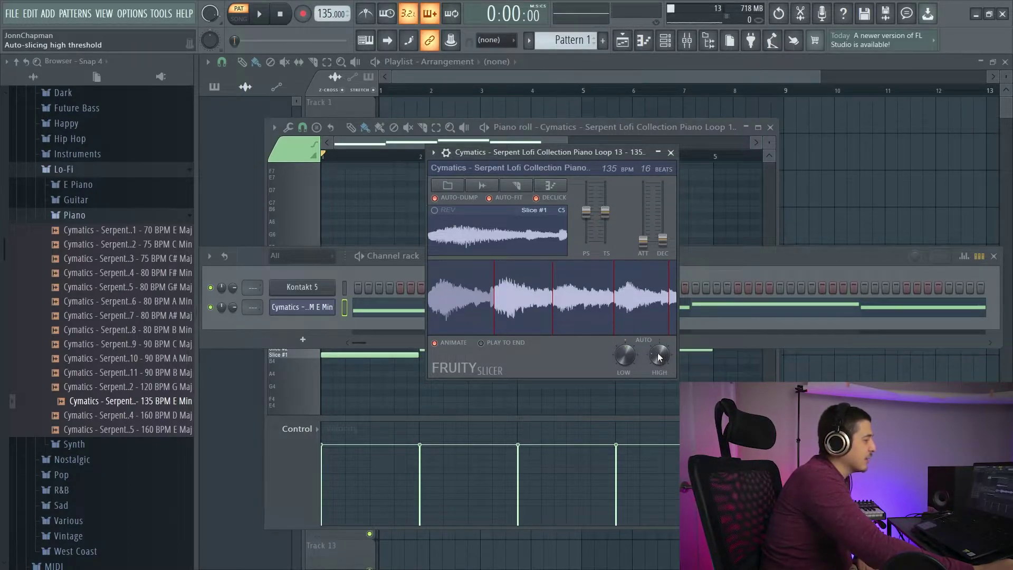
Raise the HIGH threshold to get six slices and check them in the piano roll
{"action": "left_click_drag", "start_coordinate": [658, 357], "coordinate": [659, 352]}
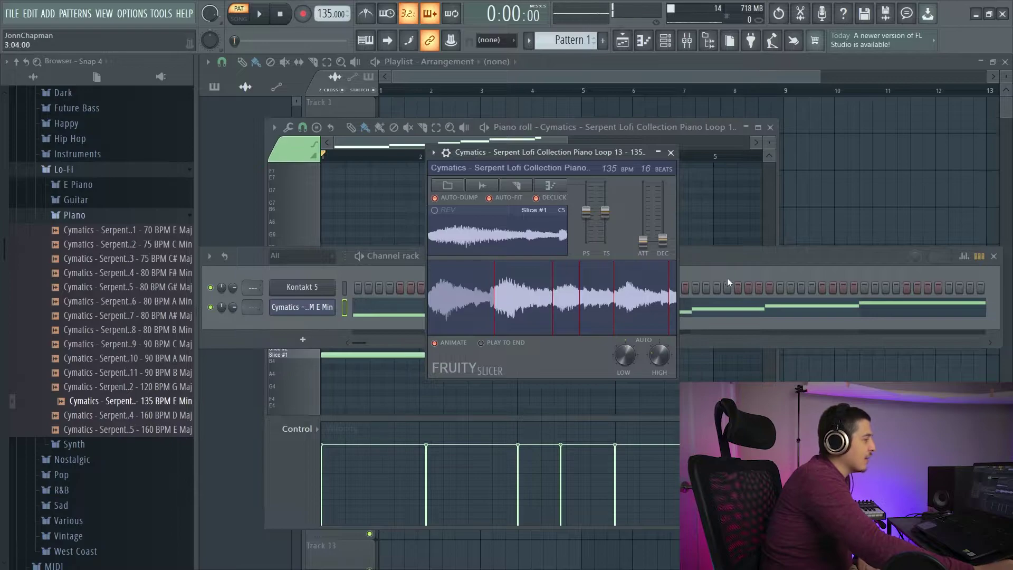
{"action": "left_click", "coordinate": [724, 313]}
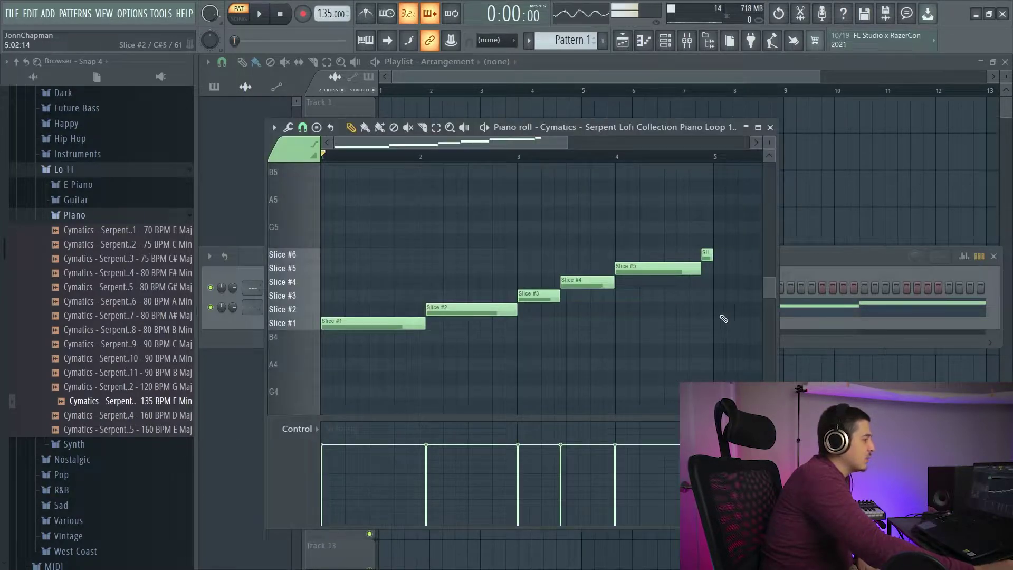
{"action": "left_click", "coordinate": [770, 128]}
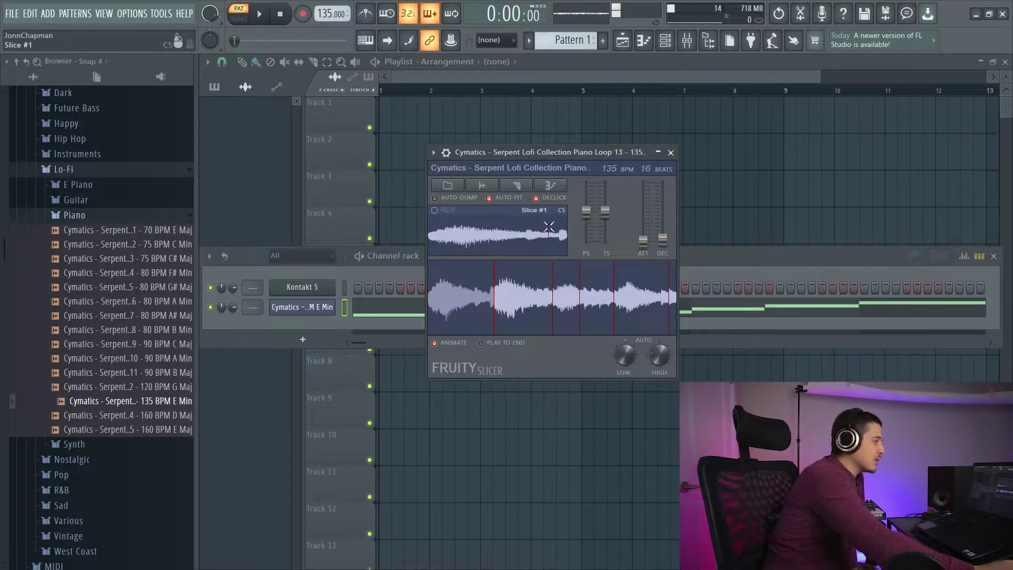
{"action": "left_click", "coordinate": [456, 189]}
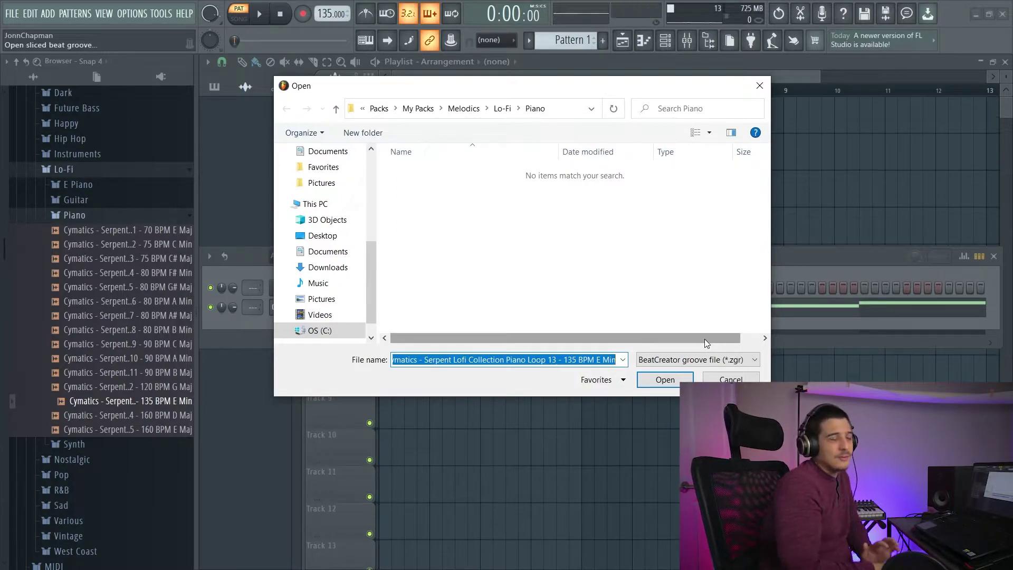
{"action": "left_click_drag", "start_coordinate": [528, 85], "coordinate": [561, 82]}
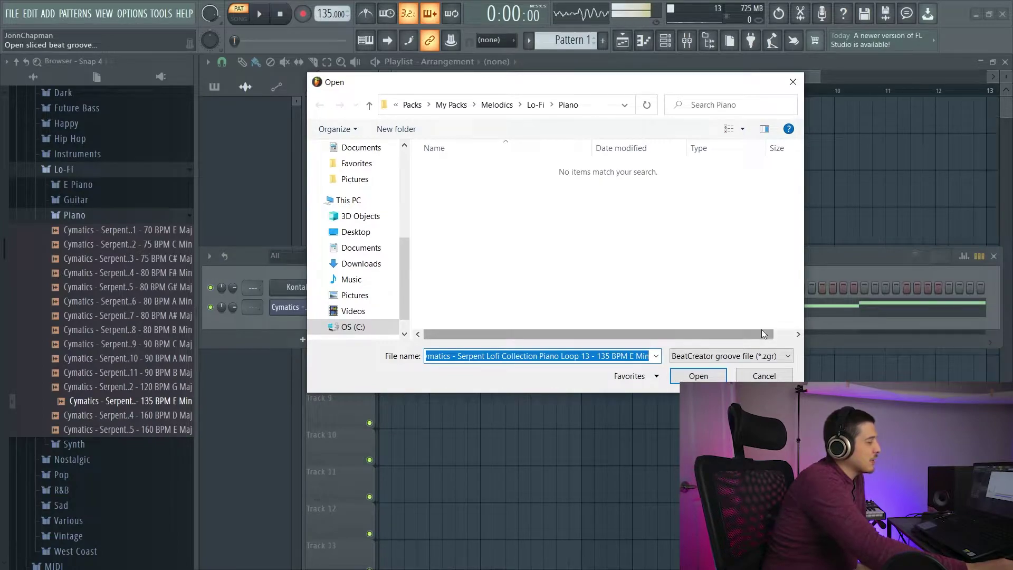
{"action": "left_click_drag", "start_coordinate": [774, 337], "coordinate": [648, 338]}
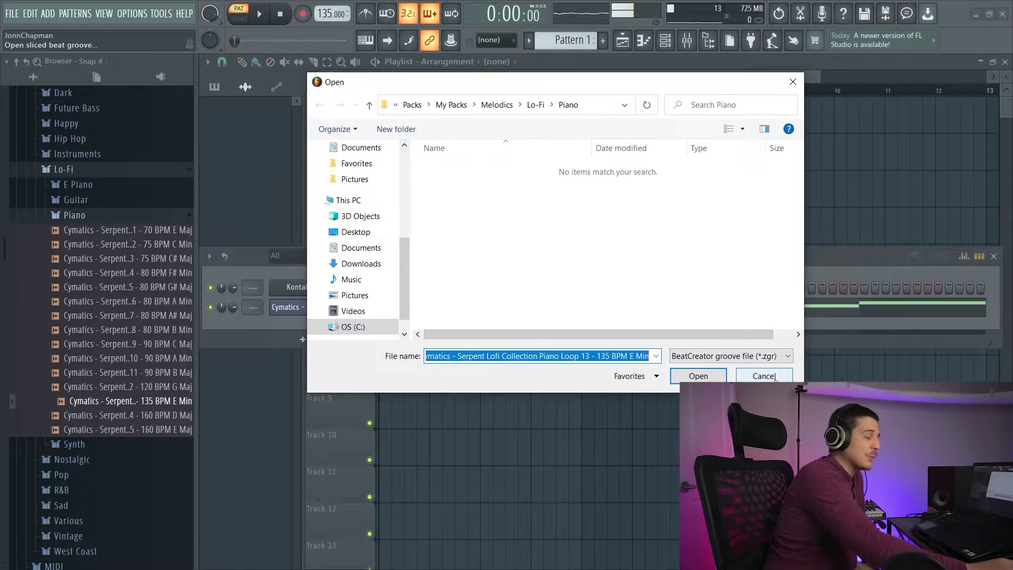
{"action": "left_click", "coordinate": [770, 376]}
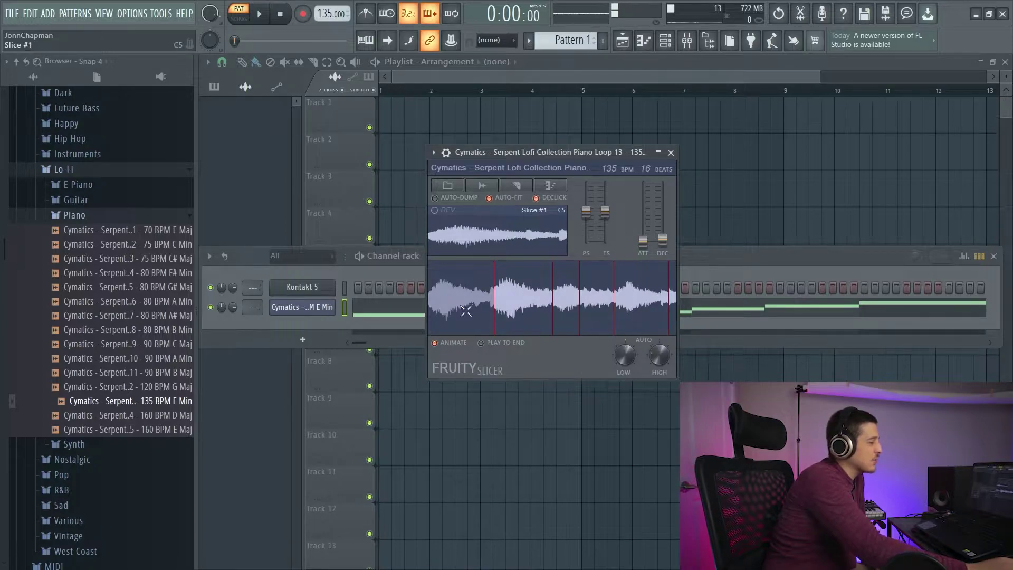
{"action": "left_click", "coordinate": [582, 285]}
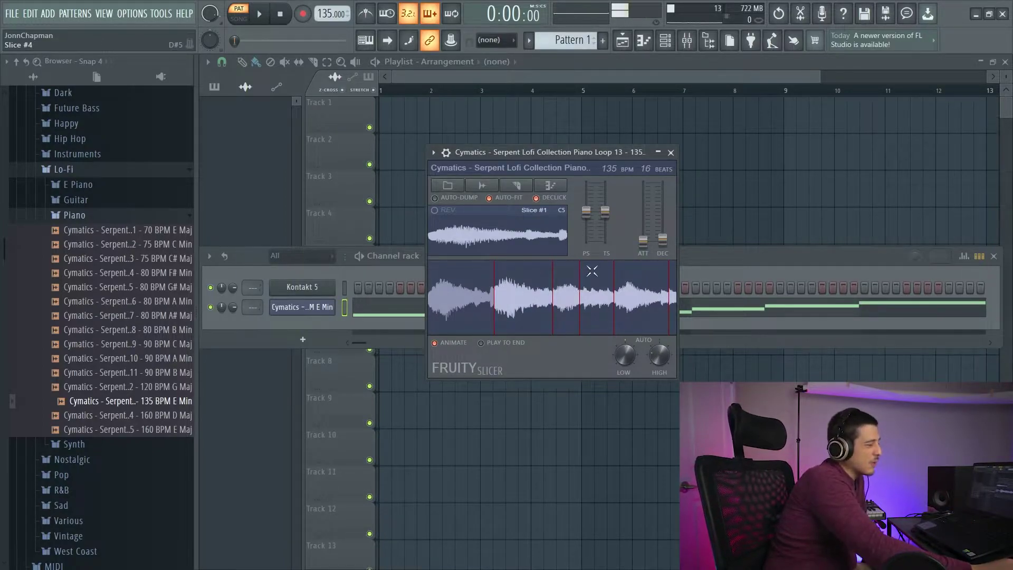
{"action": "left_click", "coordinate": [592, 270]}
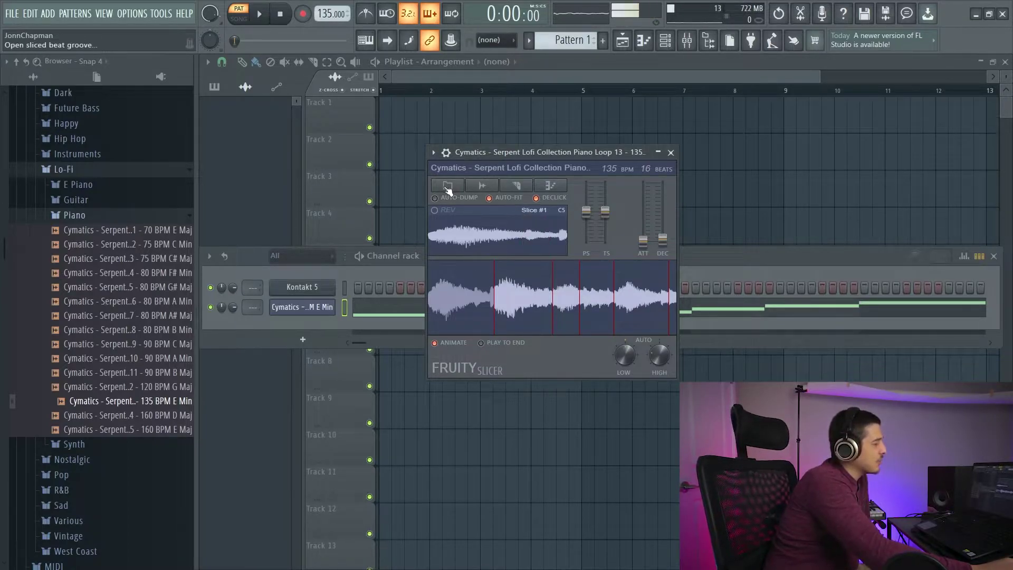
{"action": "left_click", "coordinate": [484, 185]}
{"action": "left_click", "coordinate": [516, 204]}
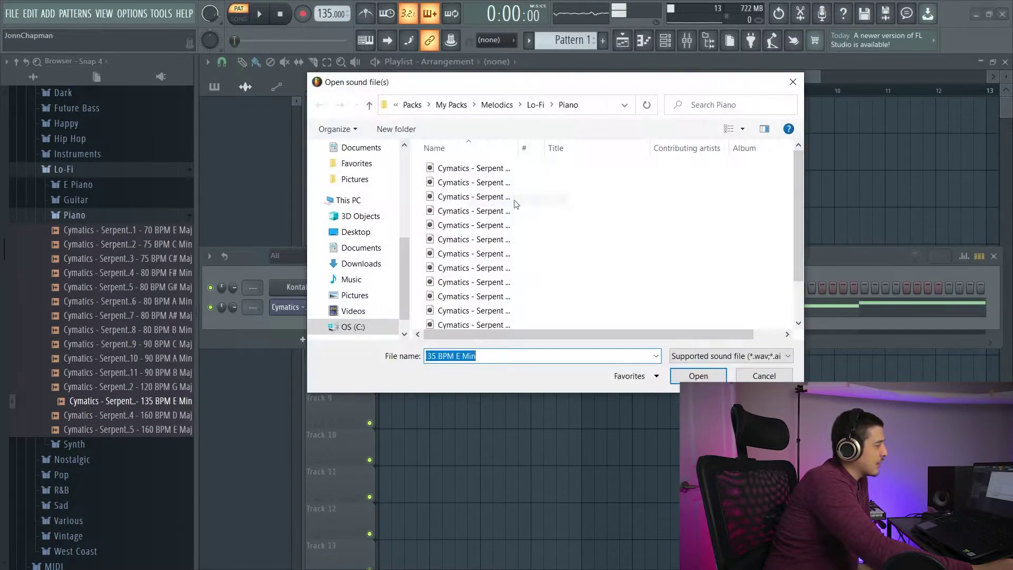
{"action": "left_click", "coordinate": [698, 376]}
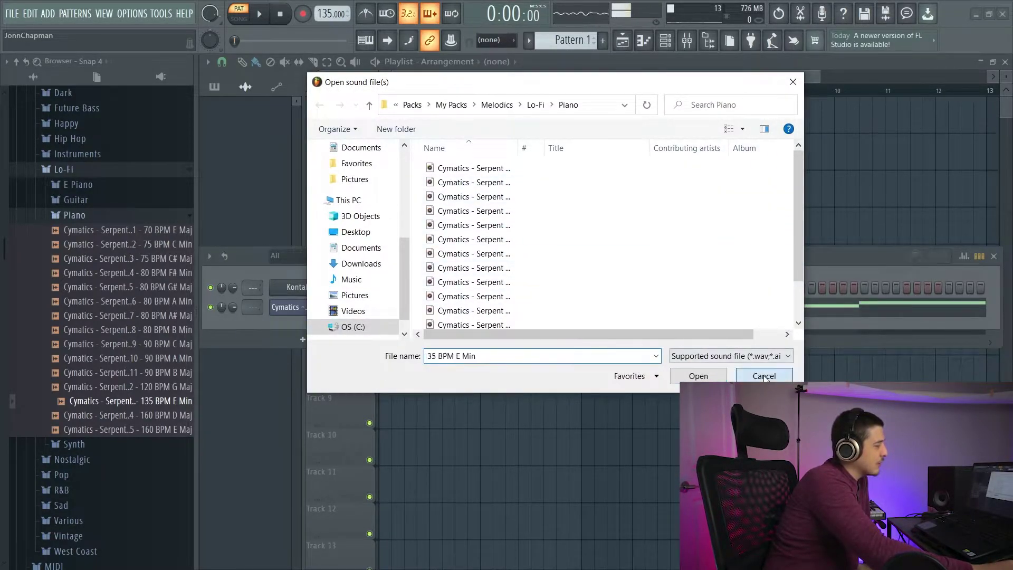
{"action": "left_click", "coordinate": [482, 185]}
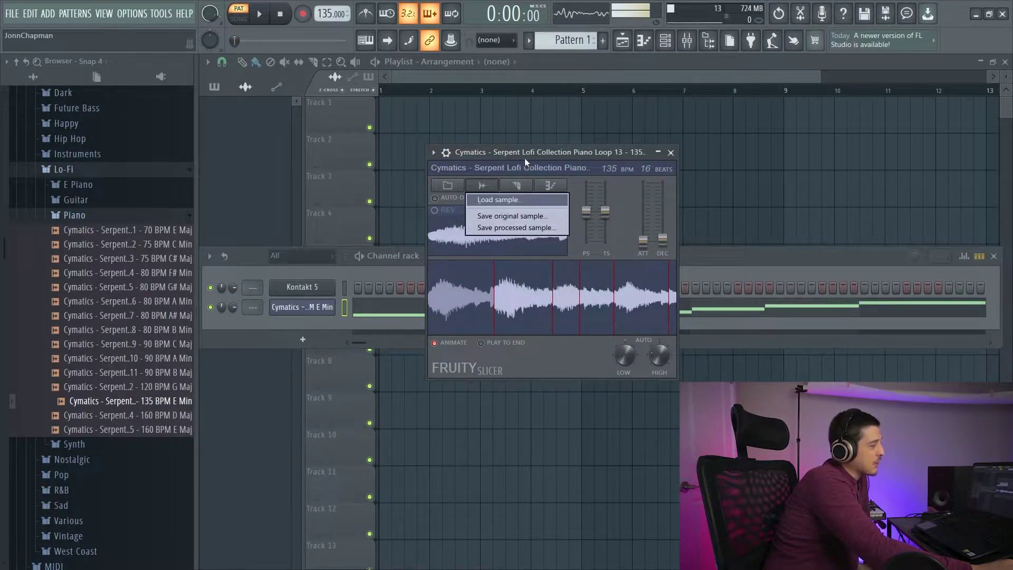
{"action": "left_click_drag", "start_coordinate": [524, 152], "coordinate": [520, 144]}
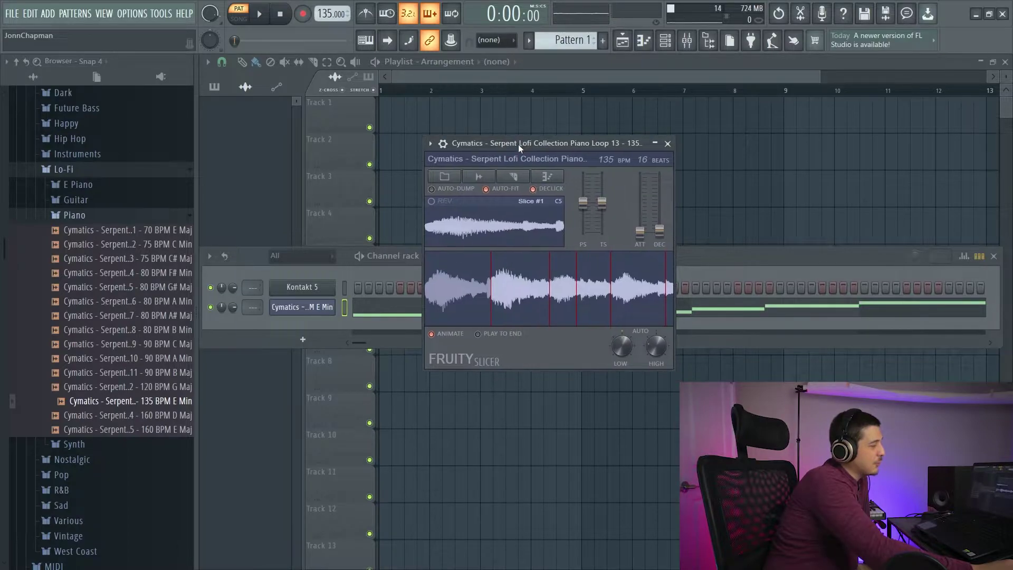
{"action": "left_click", "coordinate": [551, 268]}
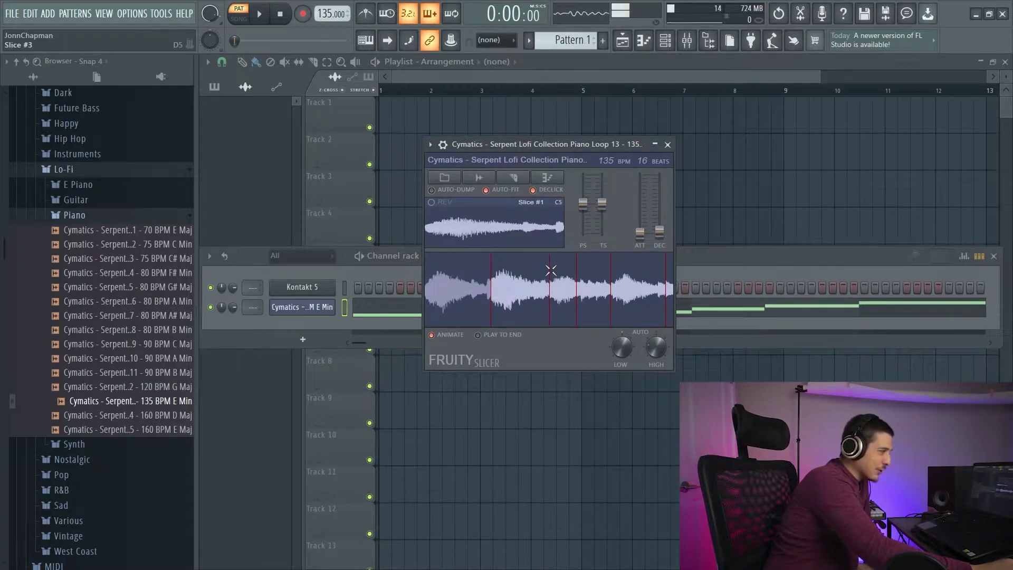
Re-slice the loop with Dull, then Medium, then Sharp auto-slicing
{"action": "left_click", "coordinate": [607, 260]}
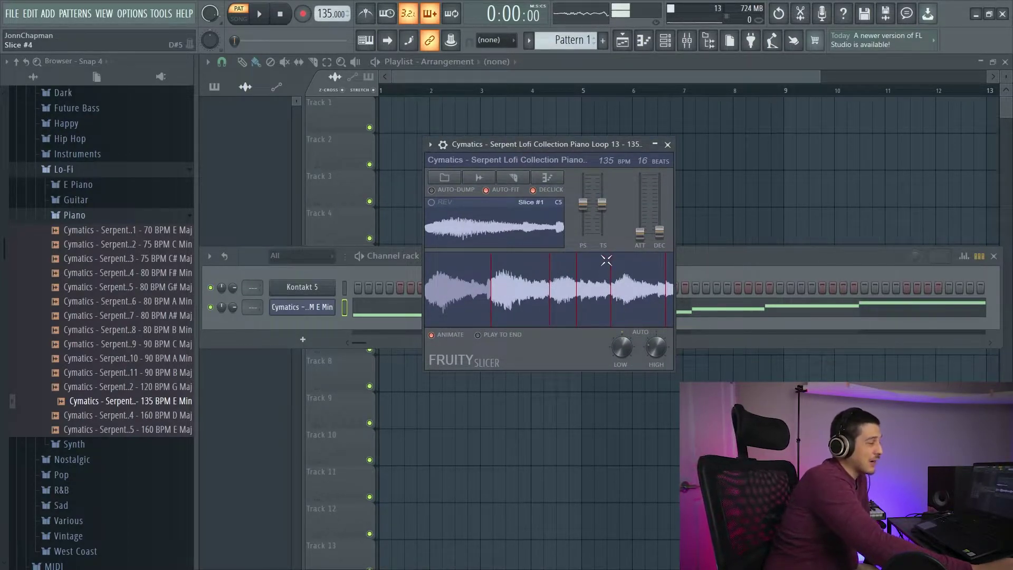
{"action": "left_click", "coordinate": [513, 179]}
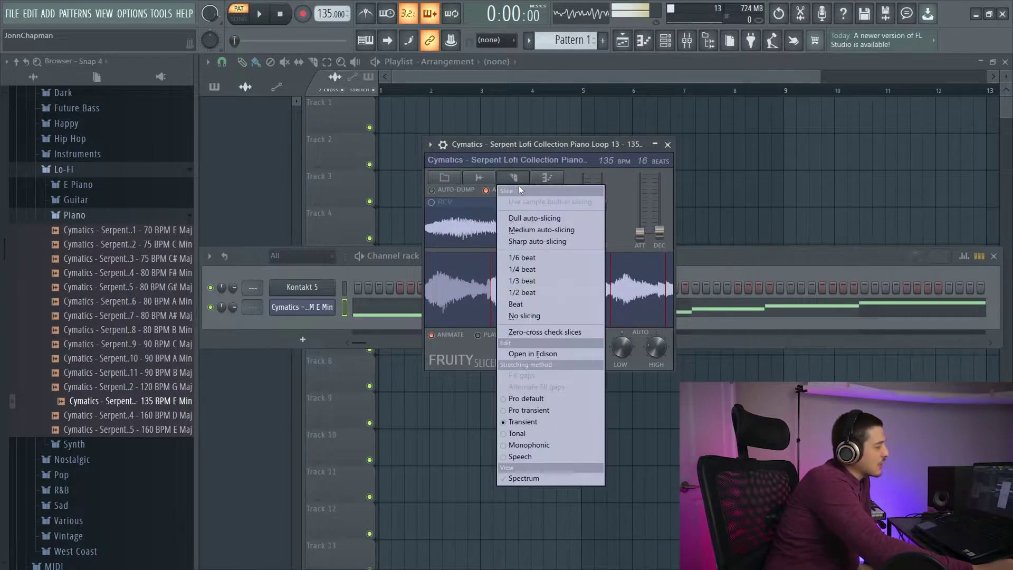
{"action": "left_click", "coordinate": [549, 218]}
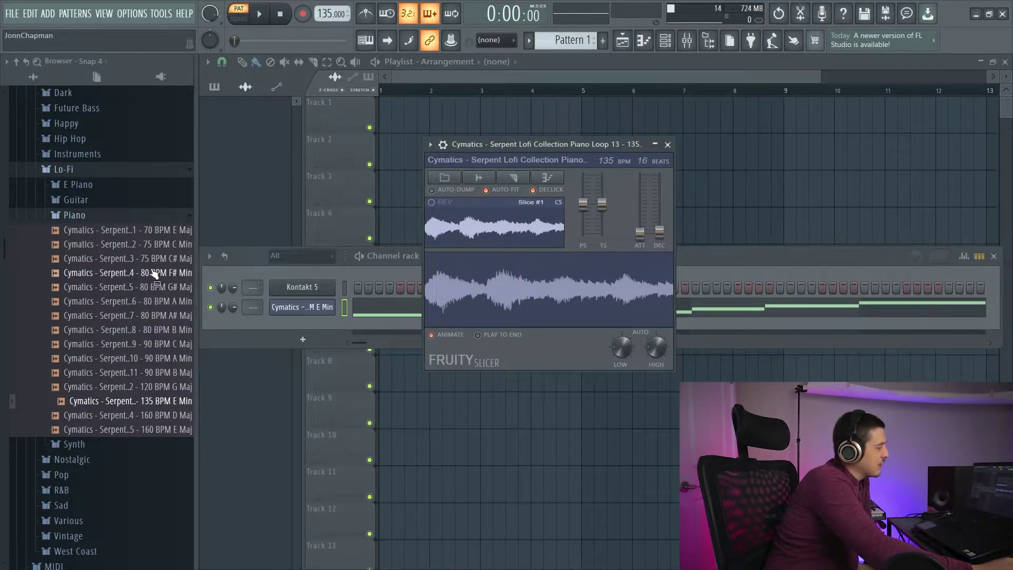
{"action": "left_click", "coordinate": [514, 177]}
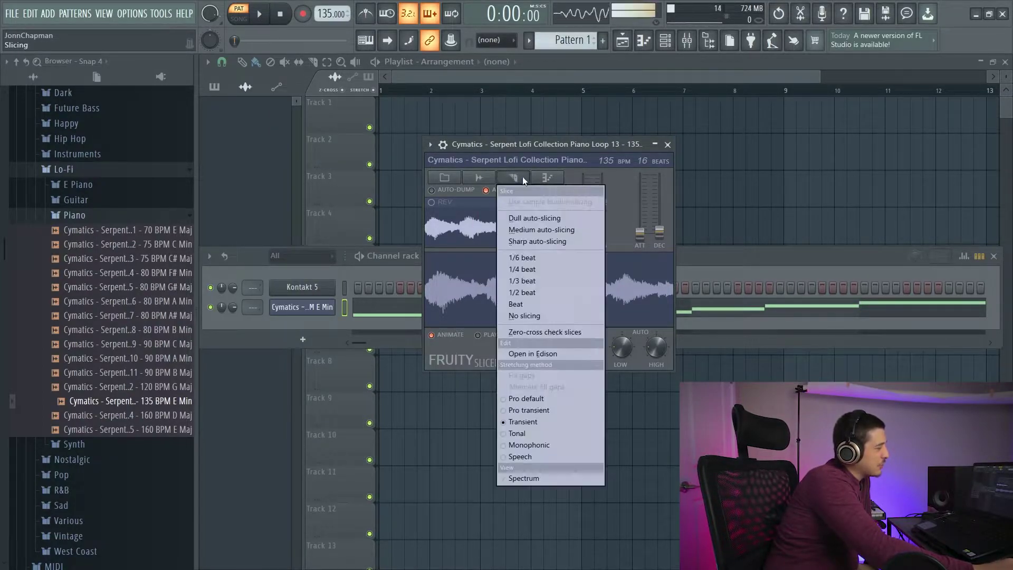
{"action": "left_click", "coordinate": [557, 230]}
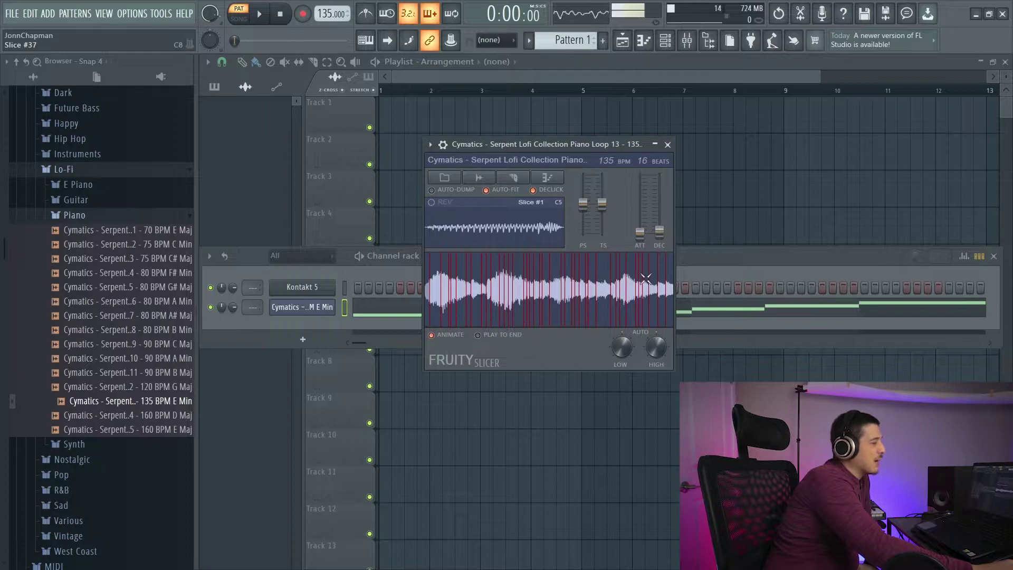
{"action": "left_click", "coordinate": [547, 177]}
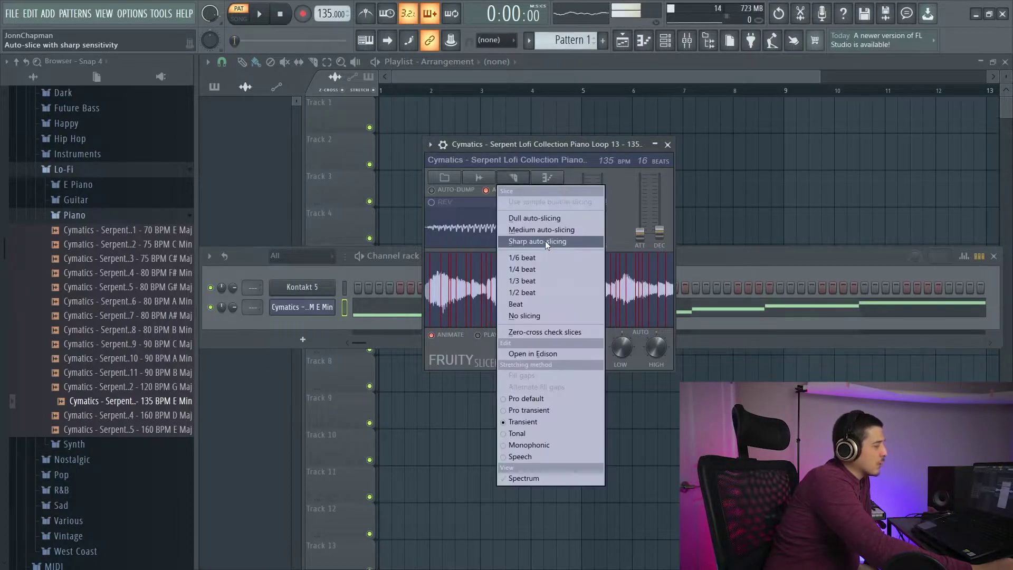
{"action": "left_click", "coordinate": [545, 242]}
Slice the loop evenly on every beat and preview the result
{"action": "left_click", "coordinate": [514, 177]}
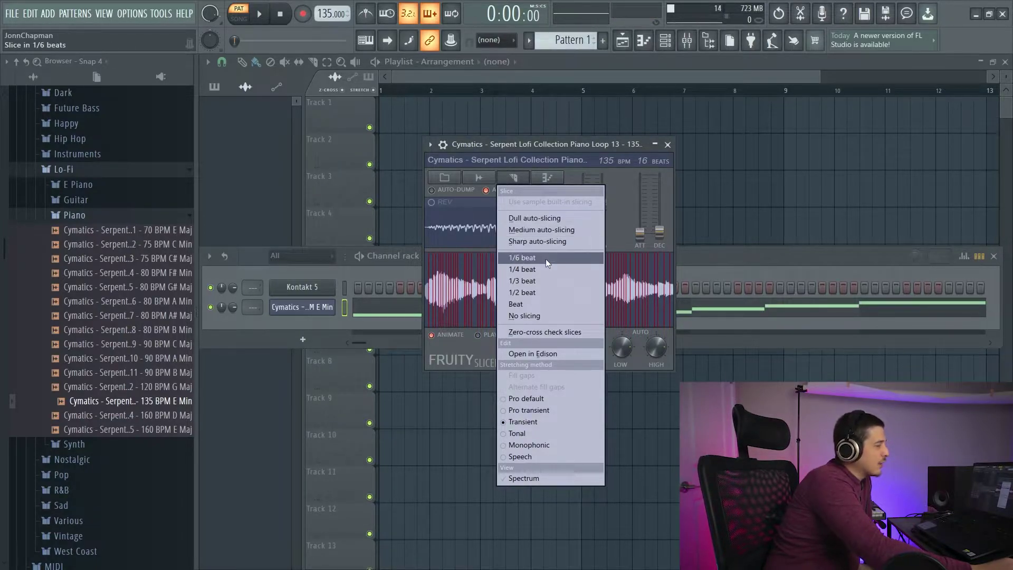
{"action": "left_click", "coordinate": [540, 304]}
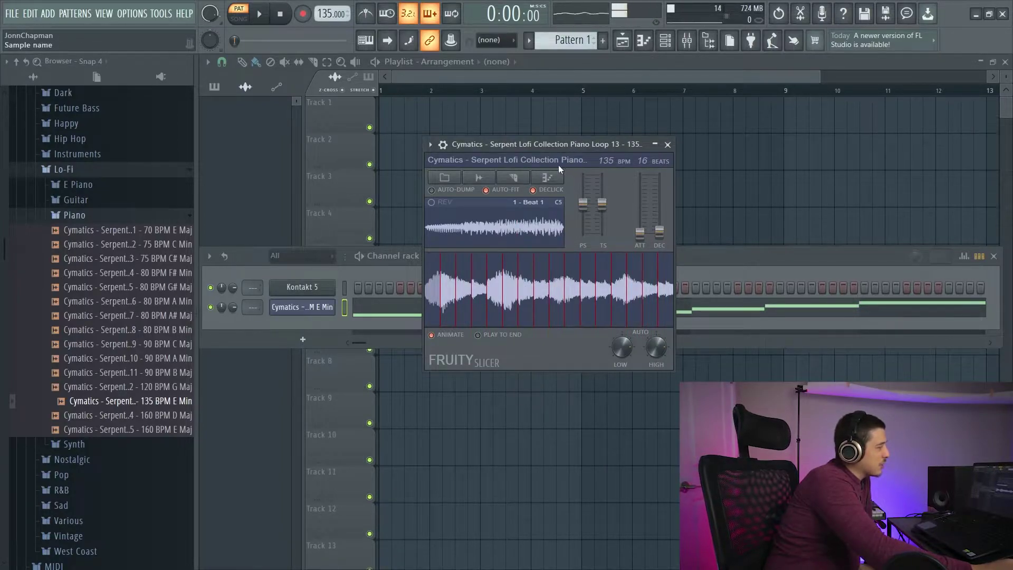
{"action": "mouse_move", "coordinate": [149, 405]}
{"action": "left_mouse_down"}
{"action": "mouse_move", "coordinate": [515, 165]}
{"action": "mouse_move", "coordinate": [608, 163]}
{"action": "left_mouse_up"}
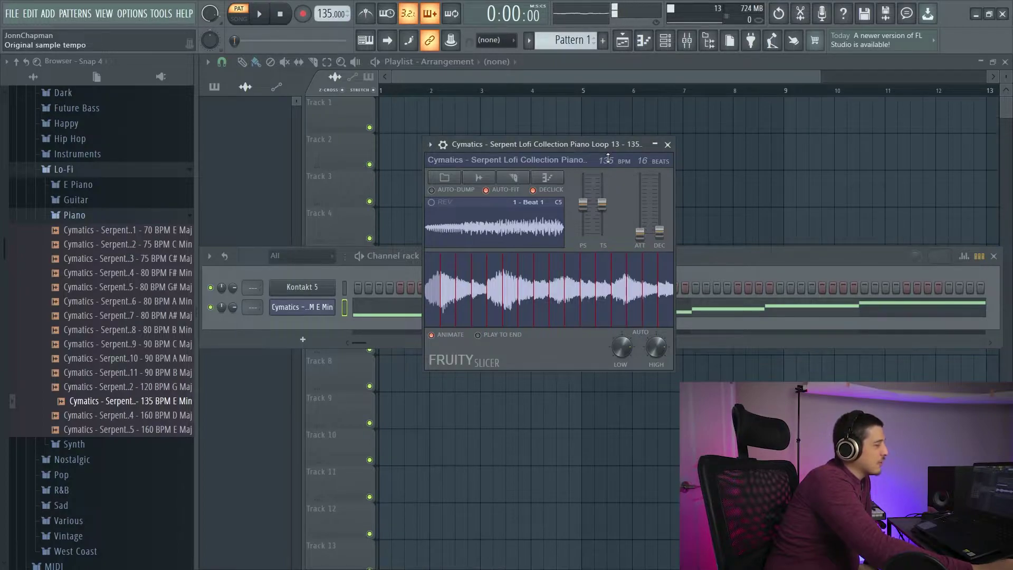
{"action": "left_click", "coordinate": [610, 158]}
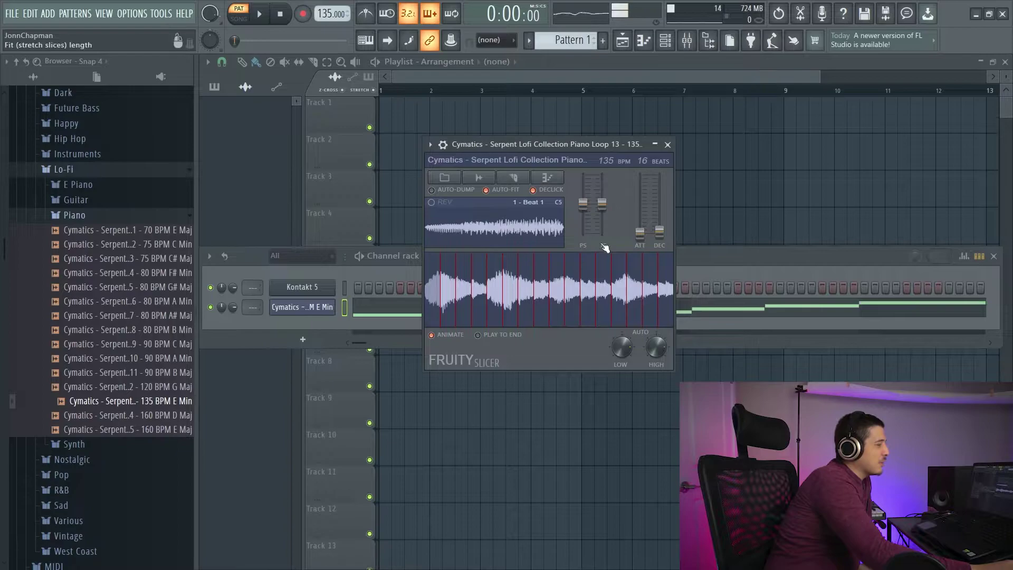
{"action": "left_click", "coordinate": [517, 179]}
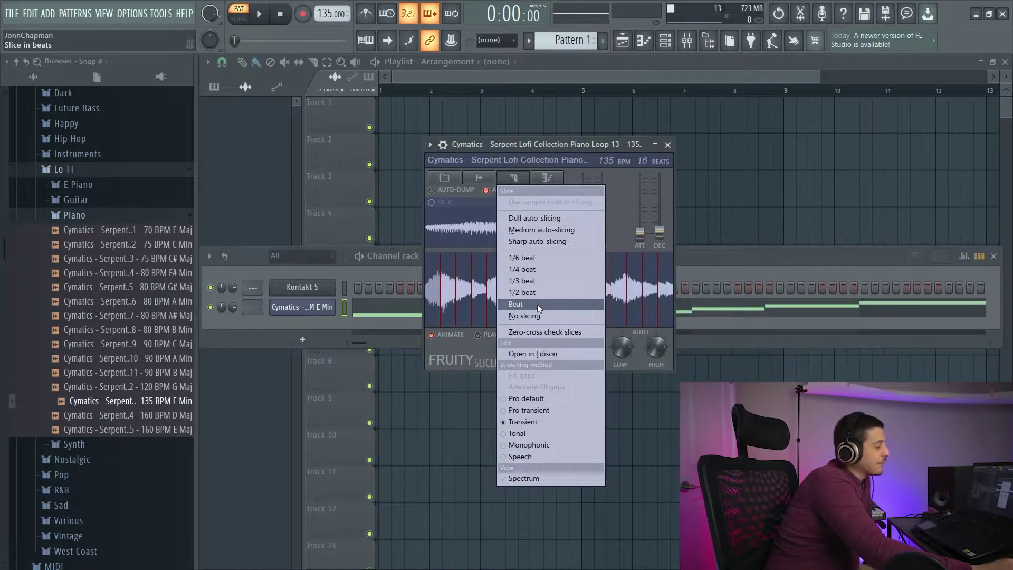
Apply Zero-cross check slices to the beat-sliced piano loop
{"action": "left_click", "coordinate": [547, 334]}
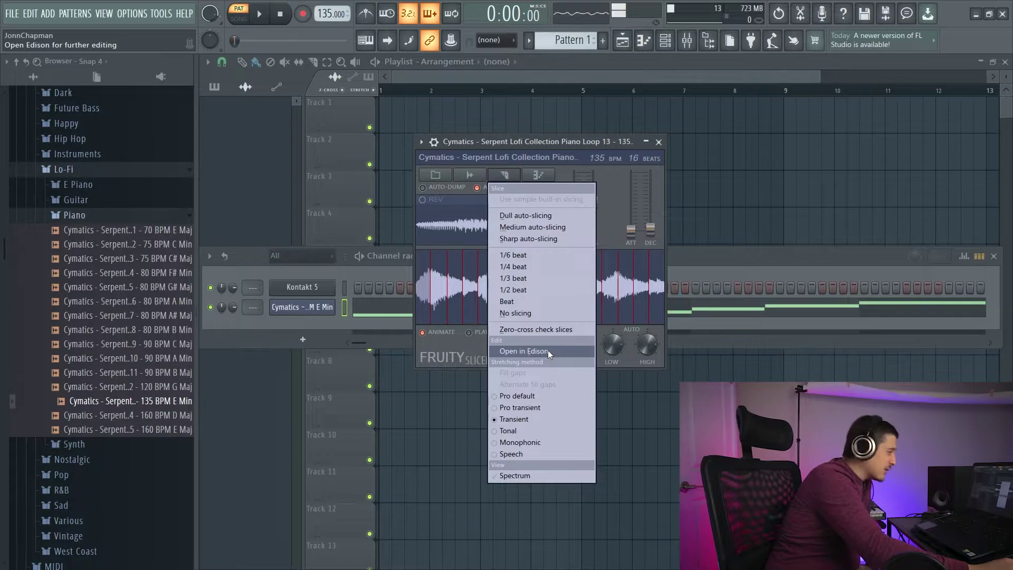
Open the loop in Edison, drag it into the channel rack as a new channel, then bring Fruity Slicer forward
{"action": "left_click", "coordinate": [548, 350]}
{"action": "left_click_drag", "start_coordinate": [476, 145], "coordinate": [771, 195]}
{"action": "left_click_drag", "start_coordinate": [973, 234], "coordinate": [322, 346]}
{"action": "left_click", "coordinate": [309, 306]}
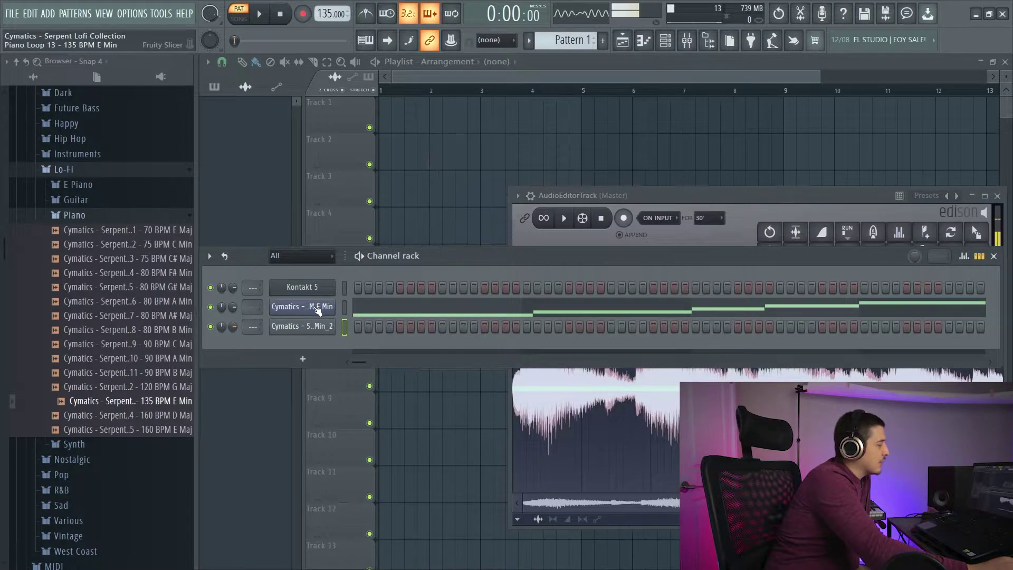
{"action": "left_click_drag", "start_coordinate": [578, 142], "coordinate": [514, 138]}
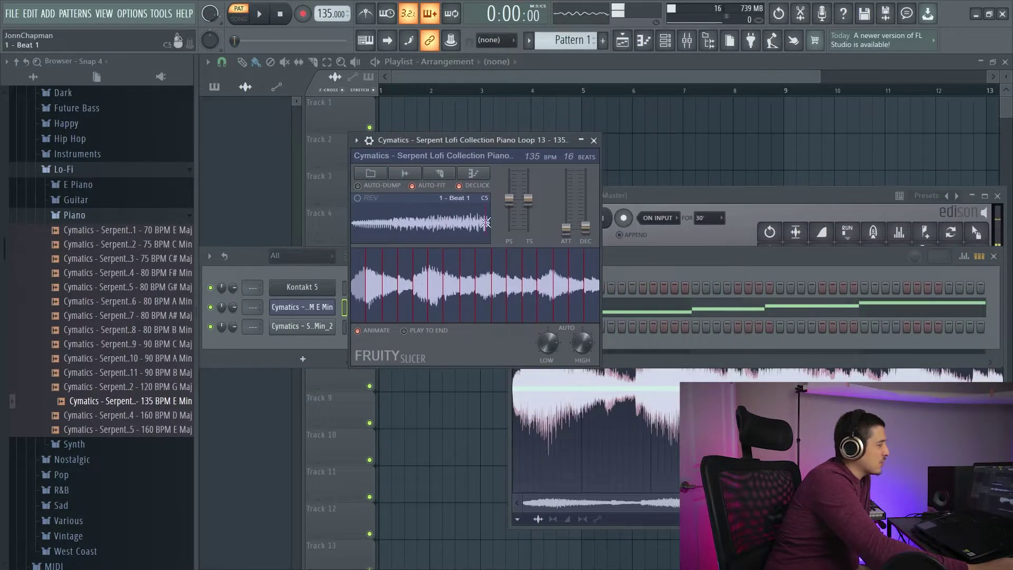
Switch the slicer's stretching method to Speech and time-stretch the loop toward 103 BPM
{"action": "left_click", "coordinate": [439, 173]}
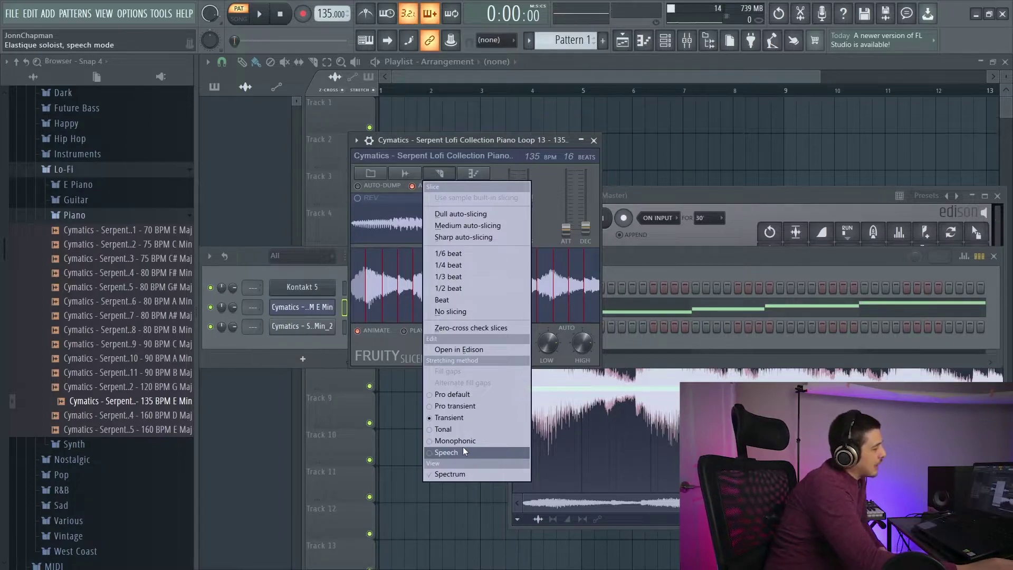
{"action": "left_click", "coordinate": [465, 450]}
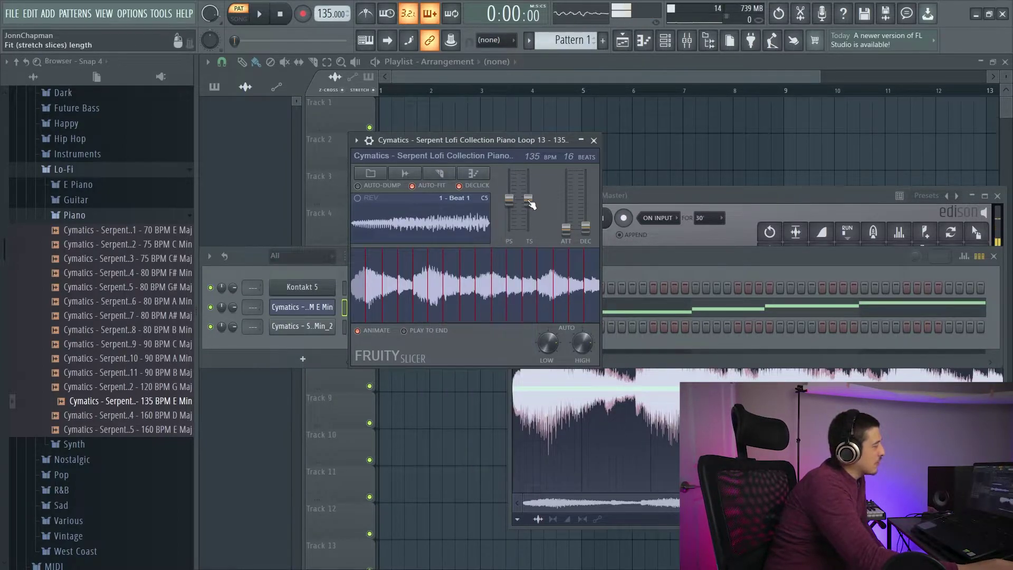
{"action": "left_click_drag", "start_coordinate": [528, 198], "coordinate": [530, 196]}
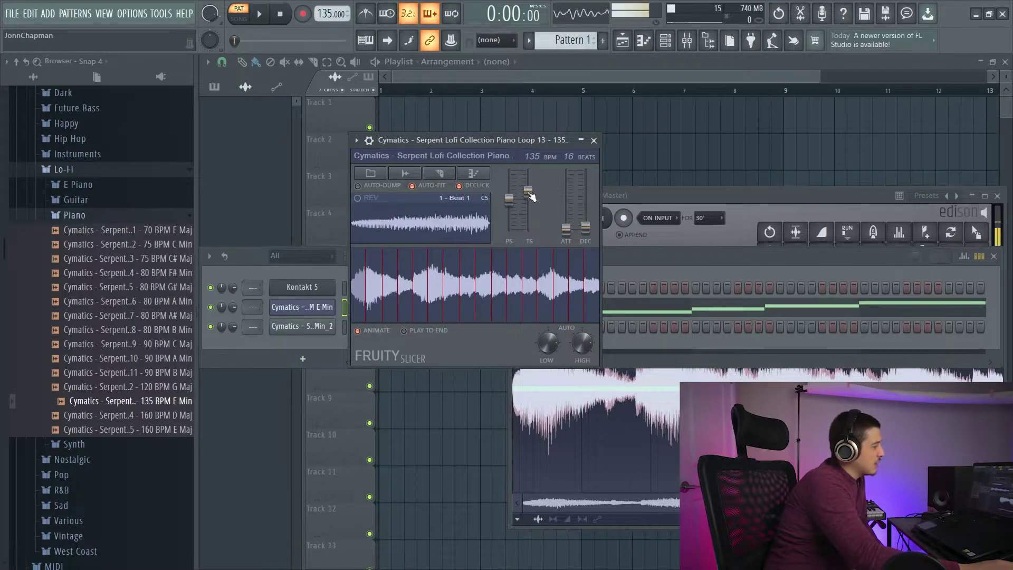
{"action": "right_click", "coordinate": [530, 196]}
{"action": "left_click", "coordinate": [454, 476]}
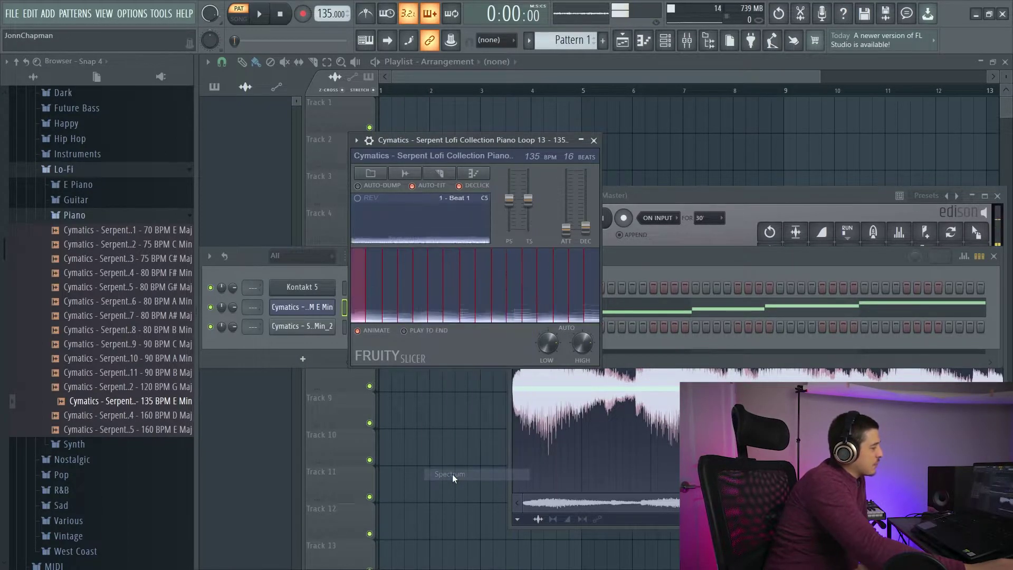
{"action": "left_click", "coordinate": [370, 300]}
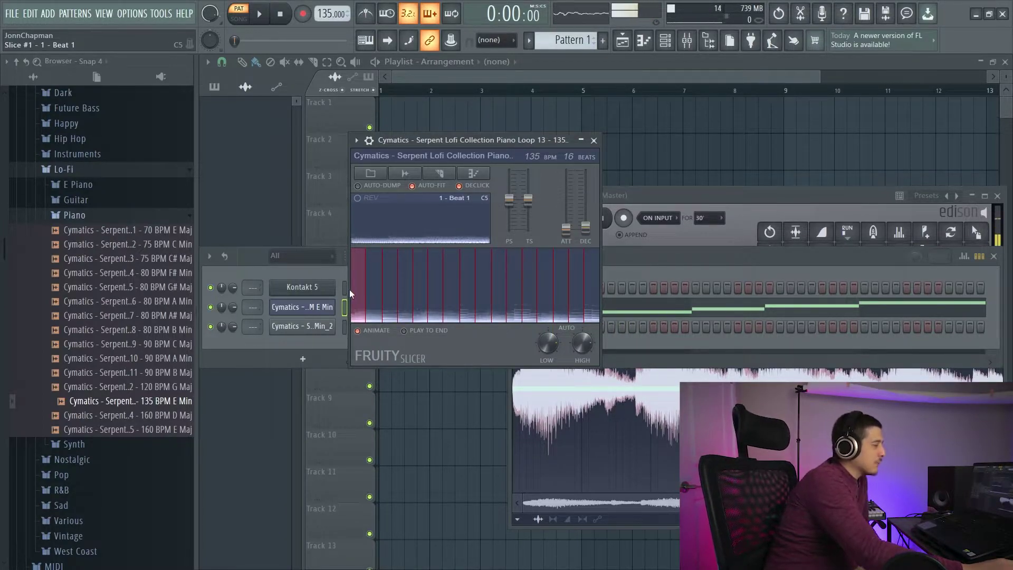
{"action": "left_click", "coordinate": [353, 320]}
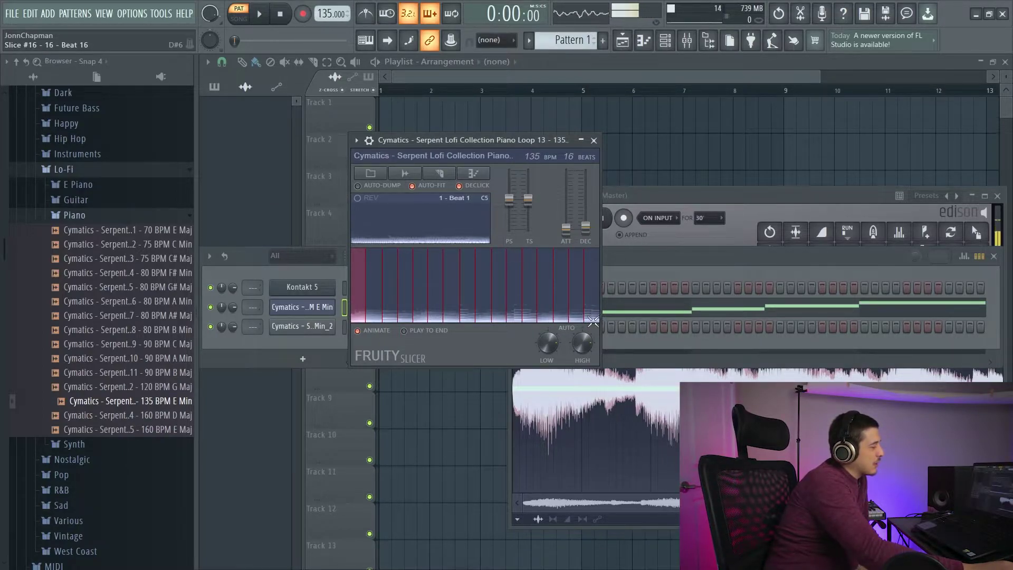
{"action": "left_click", "coordinate": [360, 318]}
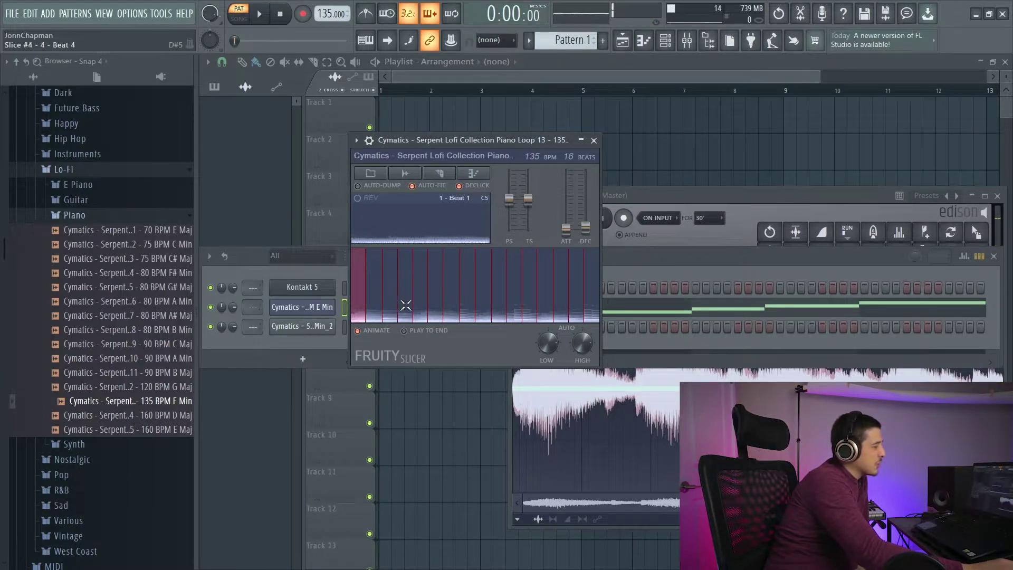
{"action": "left_click", "coordinate": [380, 318]}
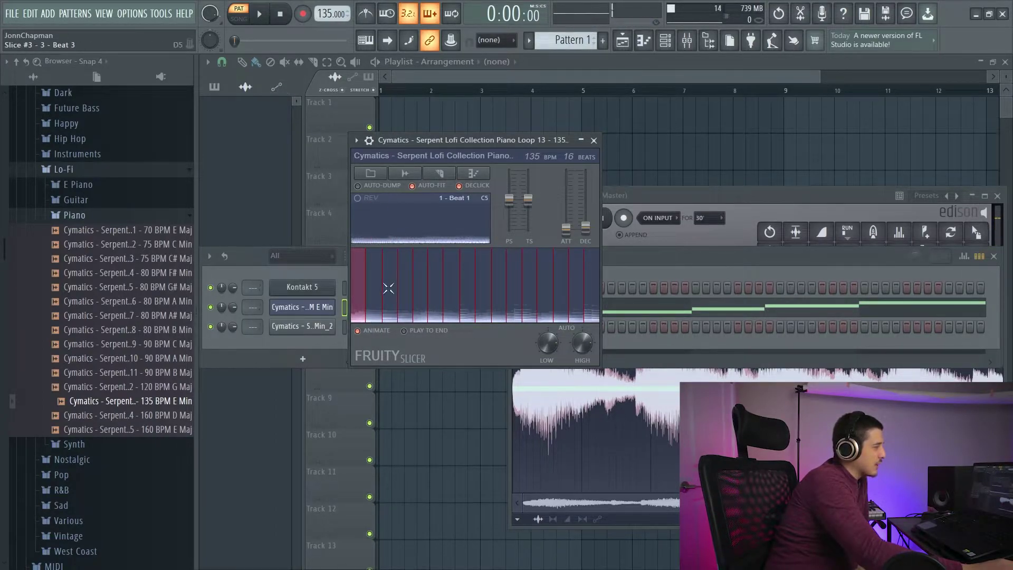
{"action": "left_click", "coordinate": [257, 14]}
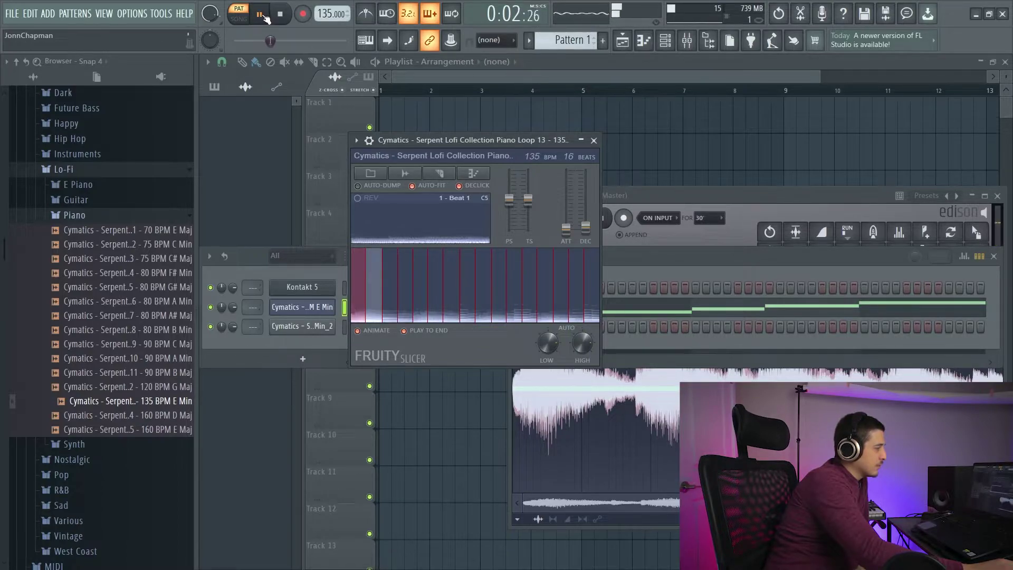
{"action": "left_click", "coordinate": [292, 20]}
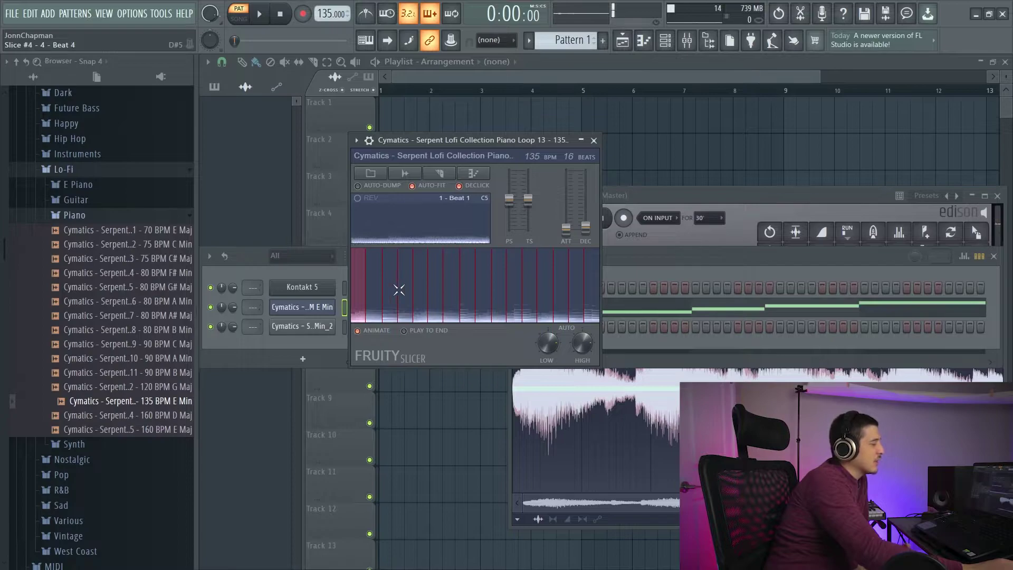
Dump the slices in Normal order and start playback
{"action": "left_click_drag", "start_coordinate": [458, 138], "coordinate": [689, 314]}
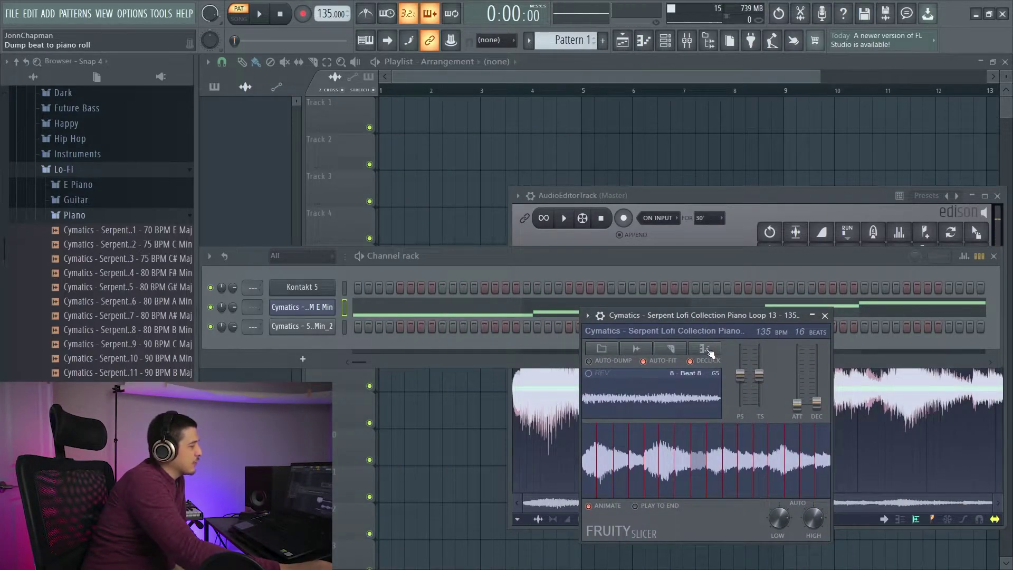
{"action": "left_click", "coordinate": [705, 349]}
{"action": "left_click_drag", "start_coordinate": [700, 316], "coordinate": [519, 207]}
{"action": "left_click", "coordinate": [574, 274]}
{"action": "left_click", "coordinate": [570, 243]}
{"action": "left_click", "coordinate": [524, 237]}
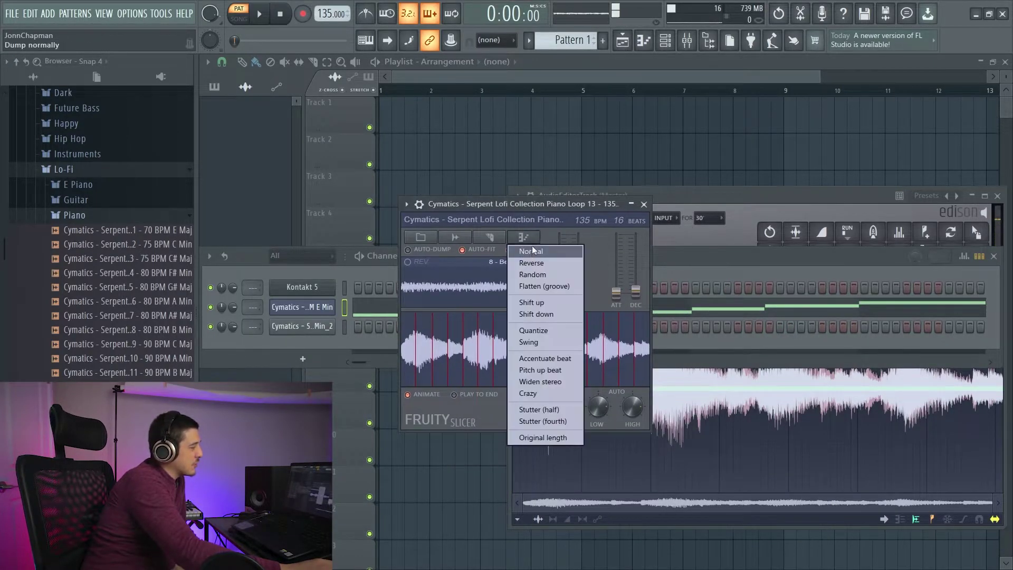
{"action": "left_click", "coordinate": [532, 252]}
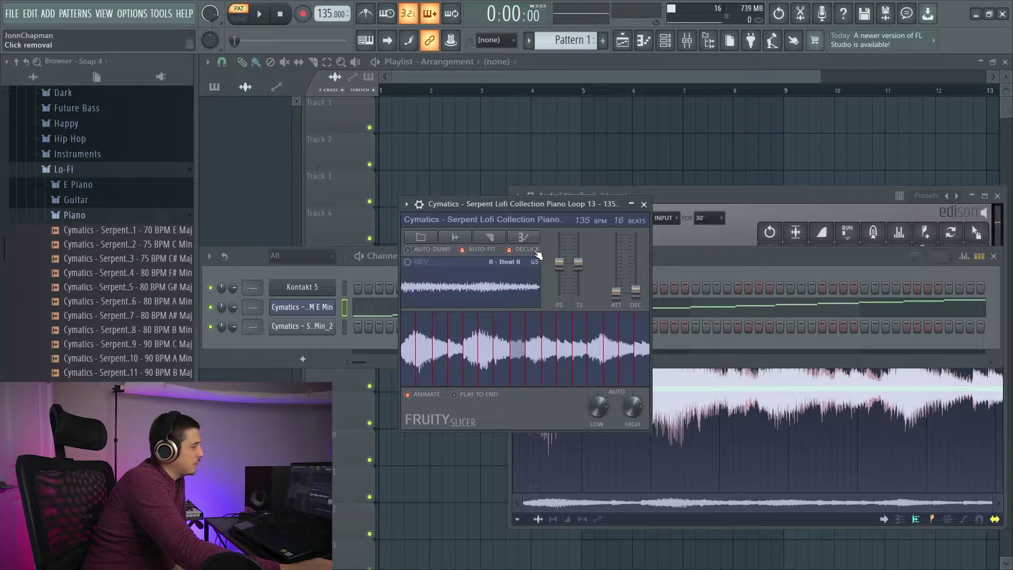
{"action": "left_click", "coordinate": [260, 16]}
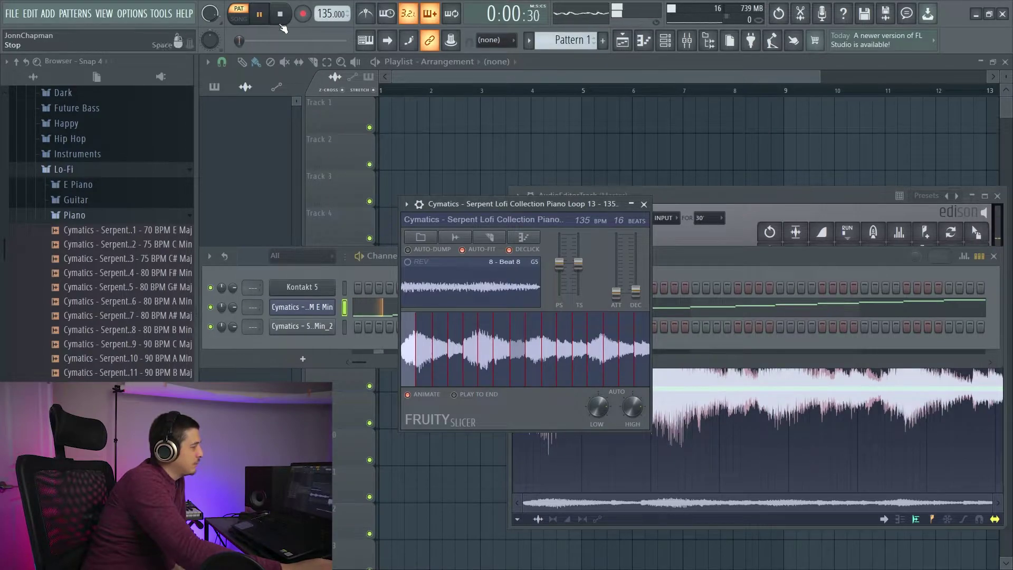
Reverse the slice order, audition the last slice, and play the reversed loop
{"action": "left_click", "coordinate": [523, 236]}
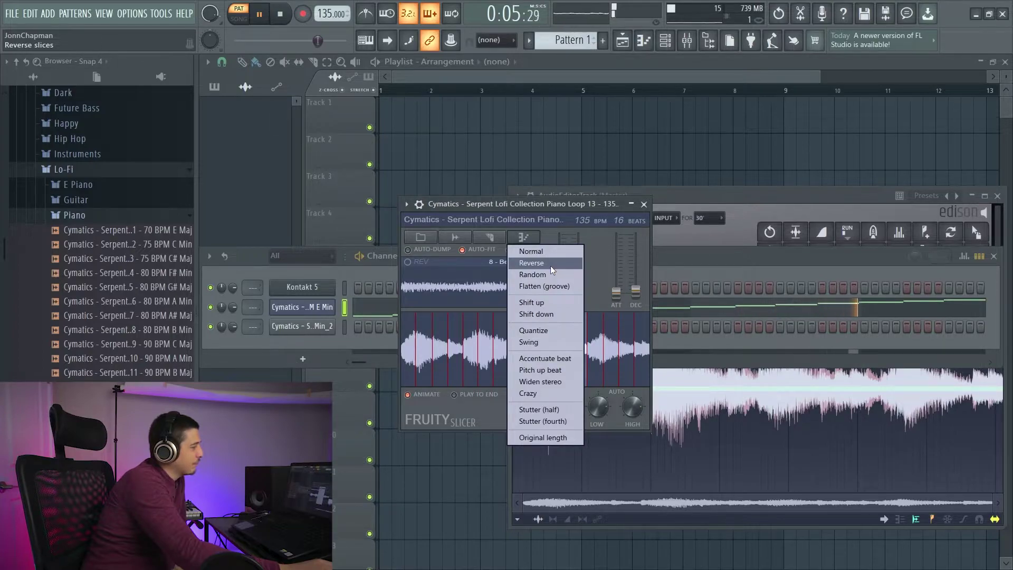
{"action": "left_click", "coordinate": [550, 265]}
{"action": "left_click", "coordinate": [278, 16]}
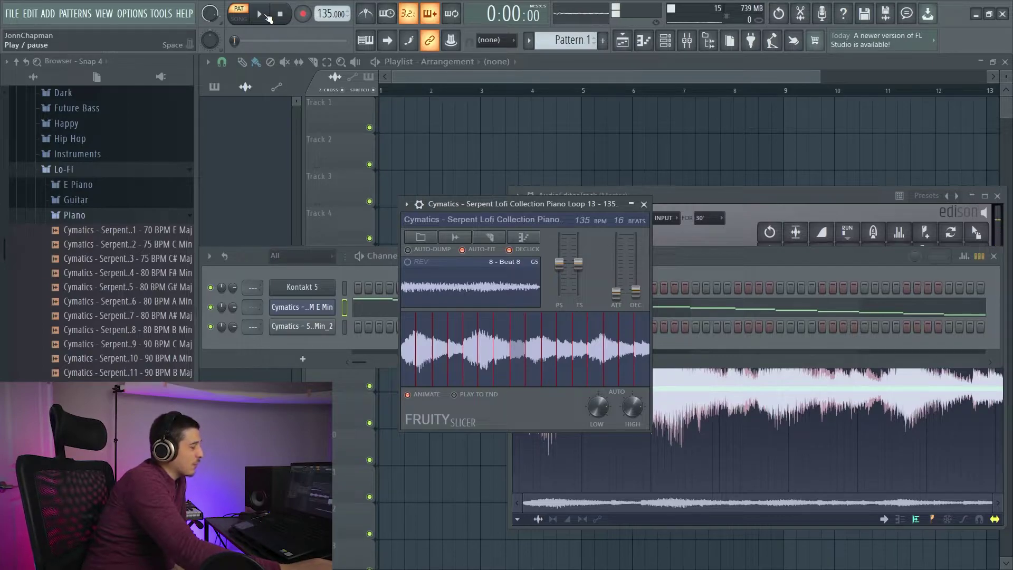
{"action": "left_click", "coordinate": [644, 334]}
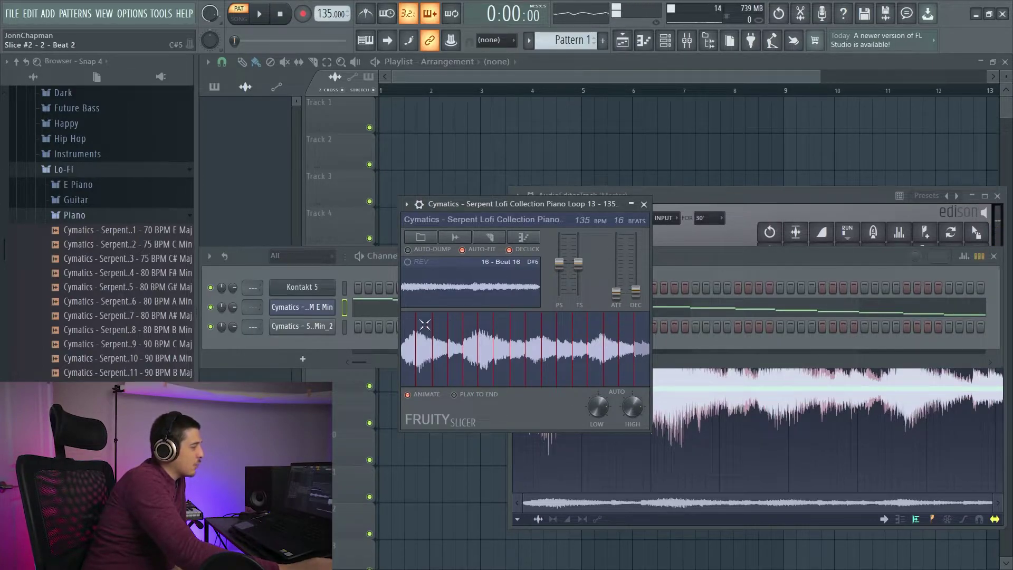
{"action": "left_click", "coordinate": [262, 15]}
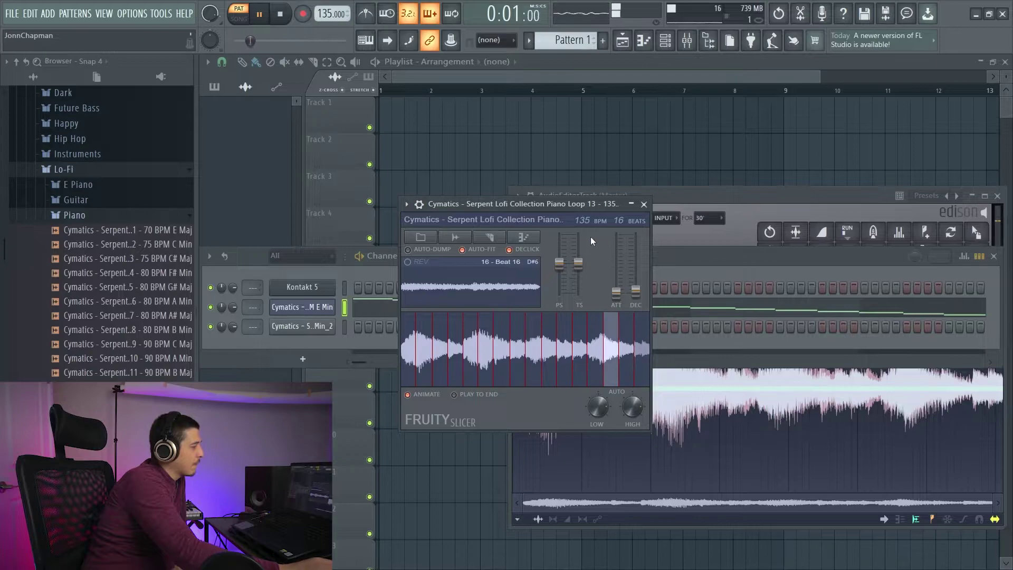
{"action": "left_click", "coordinate": [534, 237]}
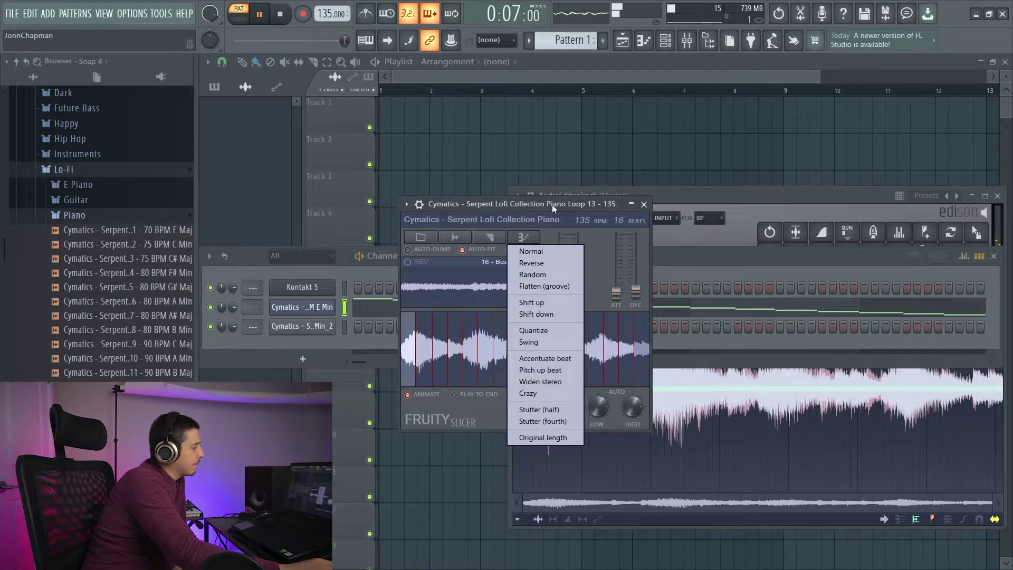
Randomize the slice order and play the shuffled loop
{"action": "key", "text": "space"}
{"action": "left_click", "coordinate": [566, 273]}
{"action": "key", "text": "space"}
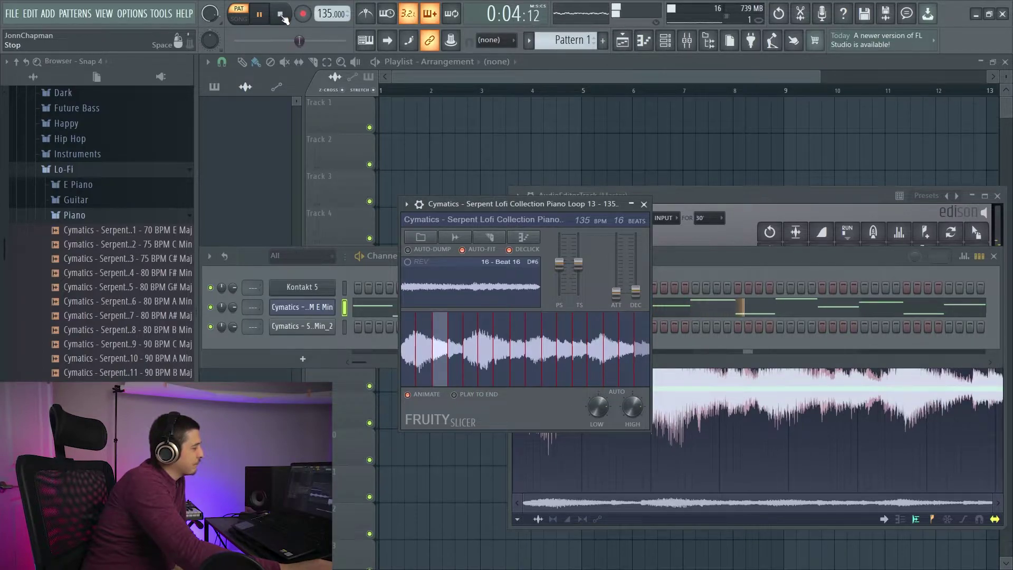
{"action": "left_click", "coordinate": [281, 14]}
Flatten the slice order back to the groove
{"action": "left_click", "coordinate": [523, 237]}
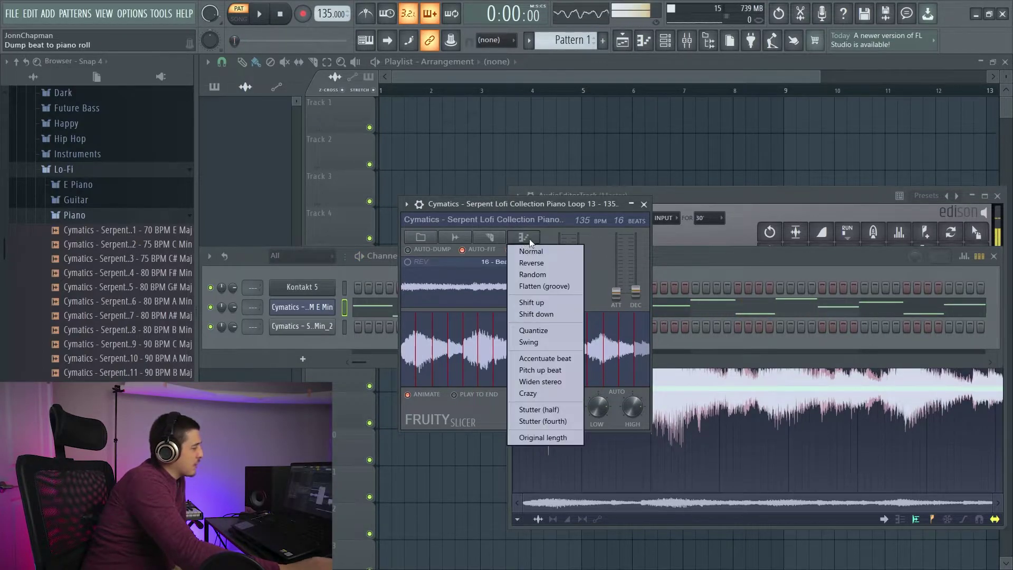
{"action": "left_click", "coordinate": [557, 288]}
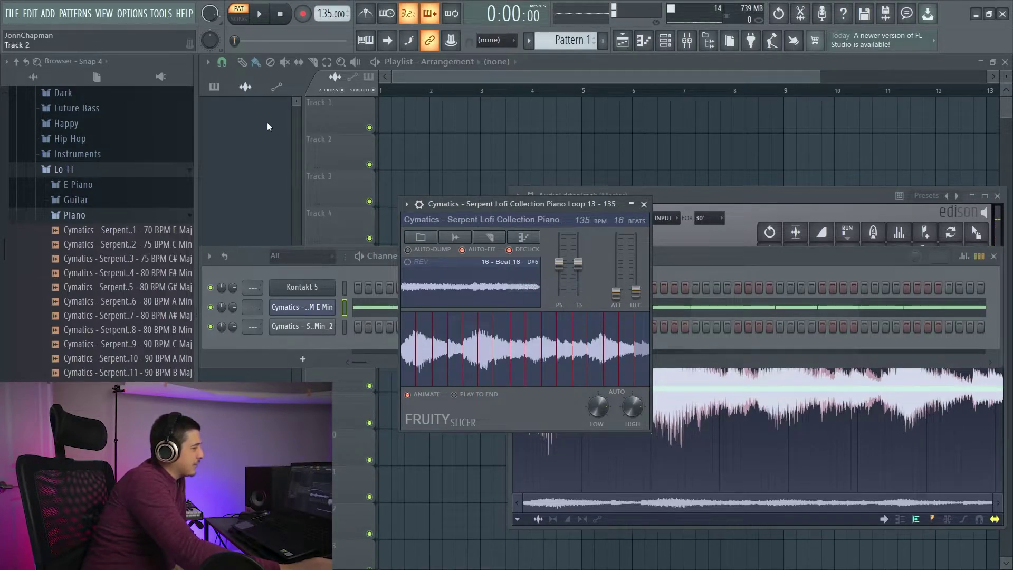
{"action": "left_click_drag", "start_coordinate": [475, 206], "coordinate": [475, 215]}
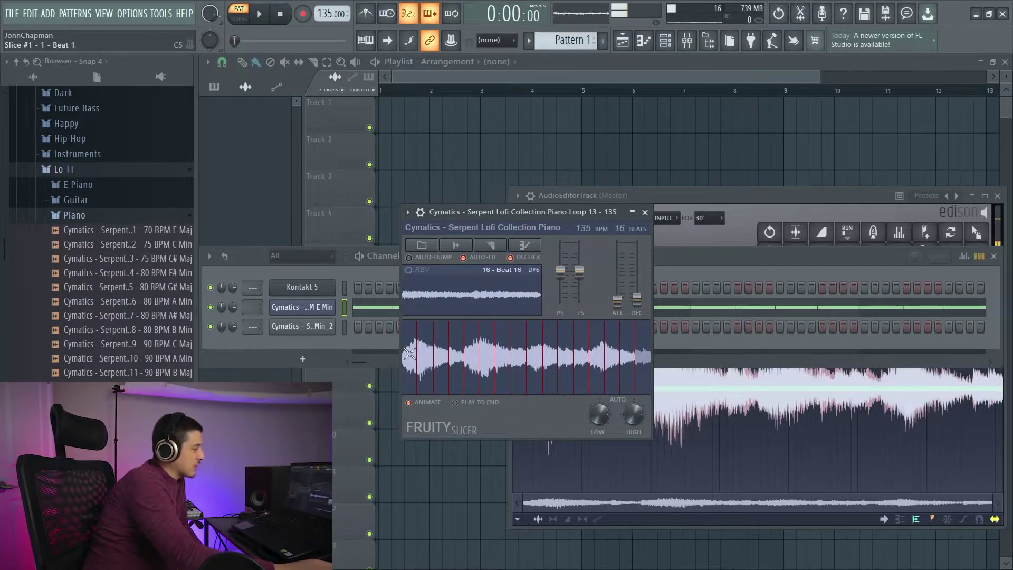
Audition the slices one by one, from slice 1 through slice 16
{"action": "left_click", "coordinate": [424, 347]}
{"action": "left_click", "coordinate": [441, 344]}
{"action": "left_click", "coordinate": [457, 343]}
{"action": "left_click", "coordinate": [471, 340]}
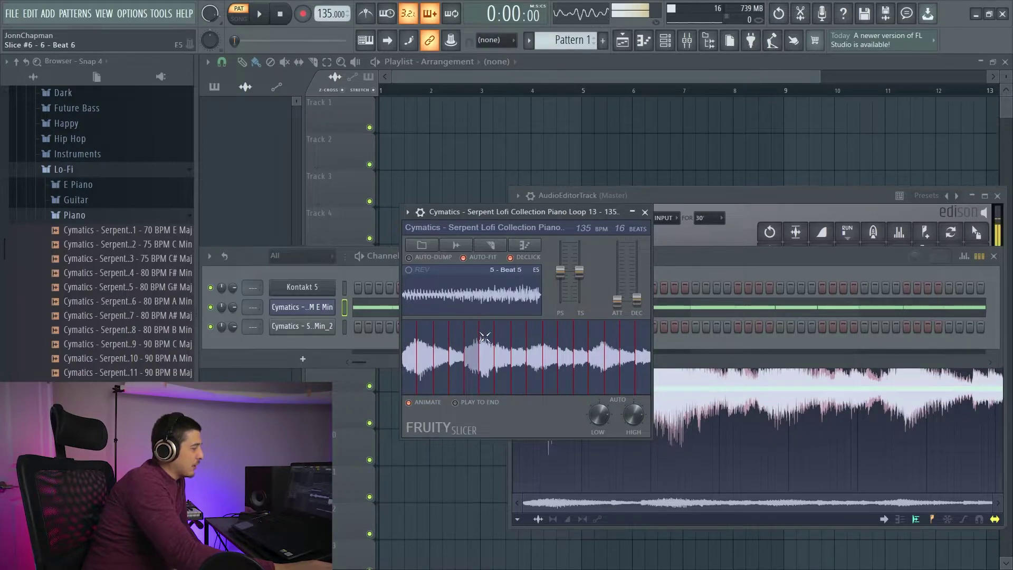
{"action": "left_click", "coordinate": [486, 338]}
{"action": "left_click", "coordinate": [501, 337]}
{"action": "left_click", "coordinate": [518, 338]}
{"action": "left_click", "coordinate": [534, 339]}
{"action": "left_click", "coordinate": [551, 340]}
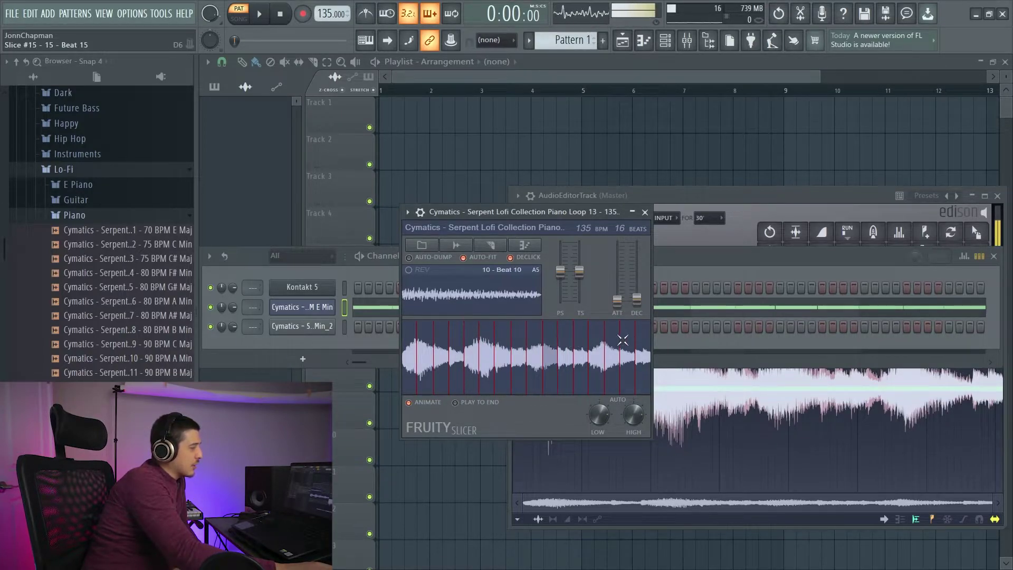
{"action": "left_click", "coordinate": [638, 338]}
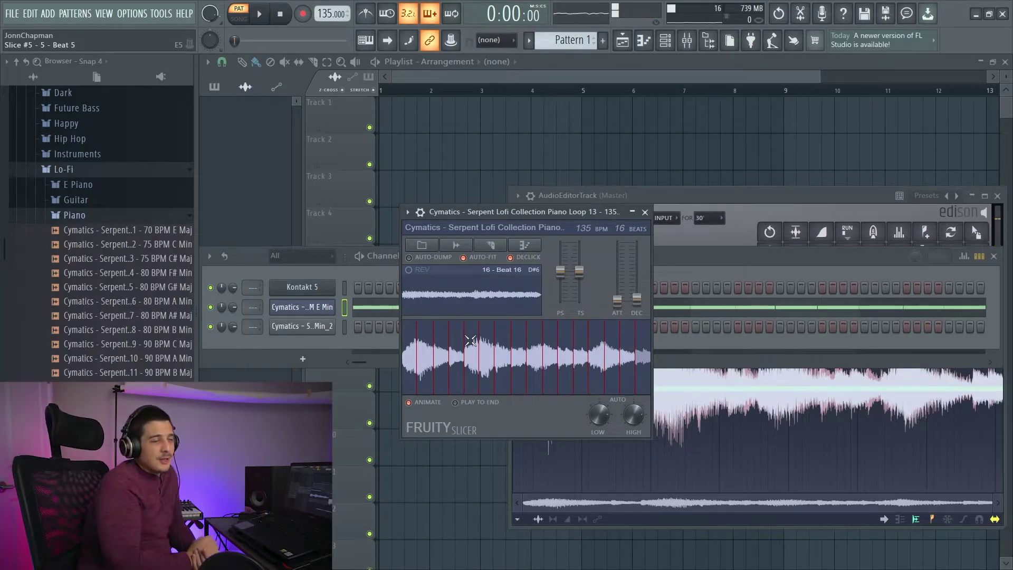
Play the flattened loop once more, then stop
{"action": "left_click", "coordinate": [257, 16]}
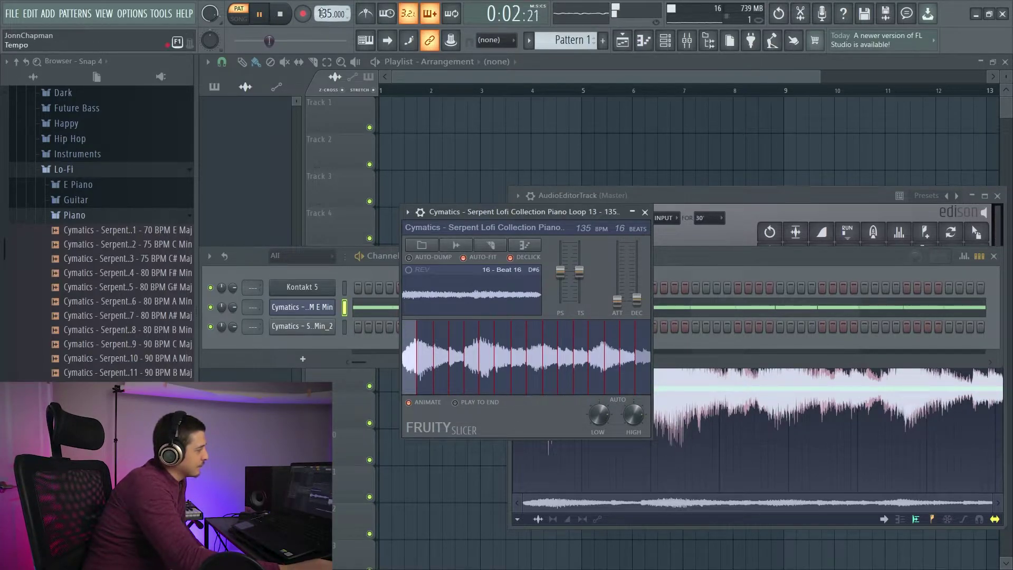
{"action": "left_click", "coordinate": [283, 14]}
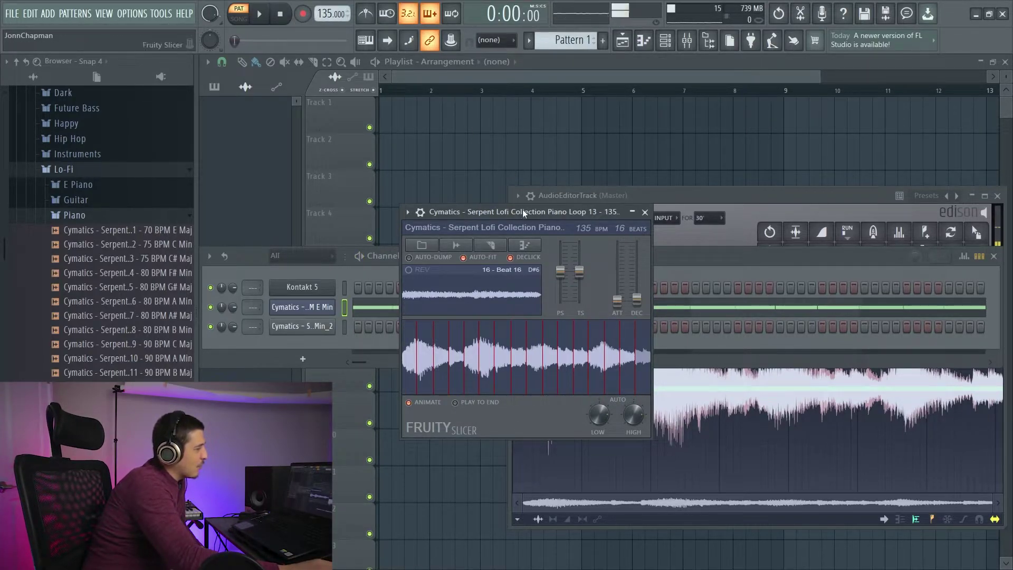
{"action": "left_click_drag", "start_coordinate": [523, 212], "coordinate": [511, 145]}
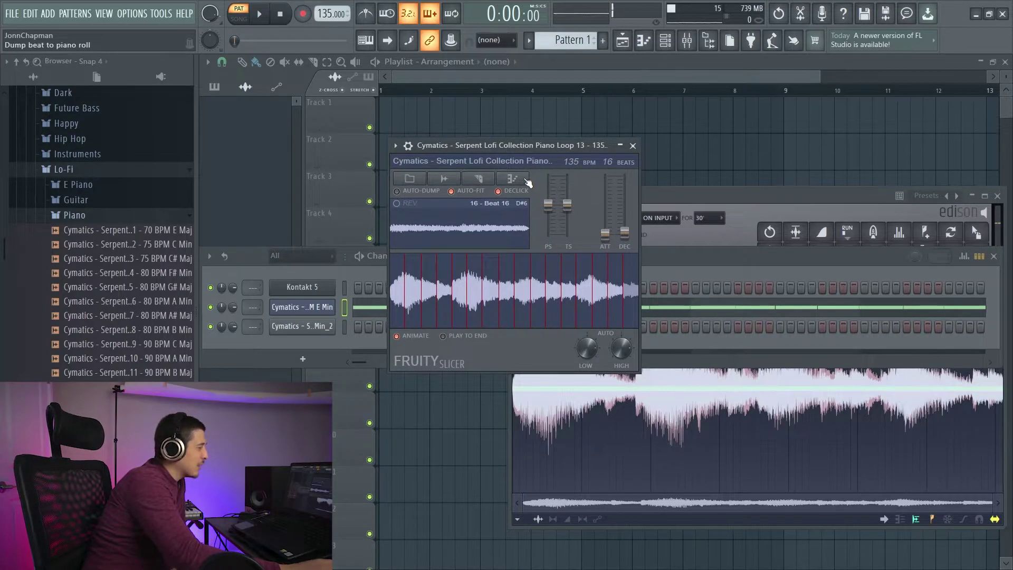
{"action": "left_click", "coordinate": [524, 181]}
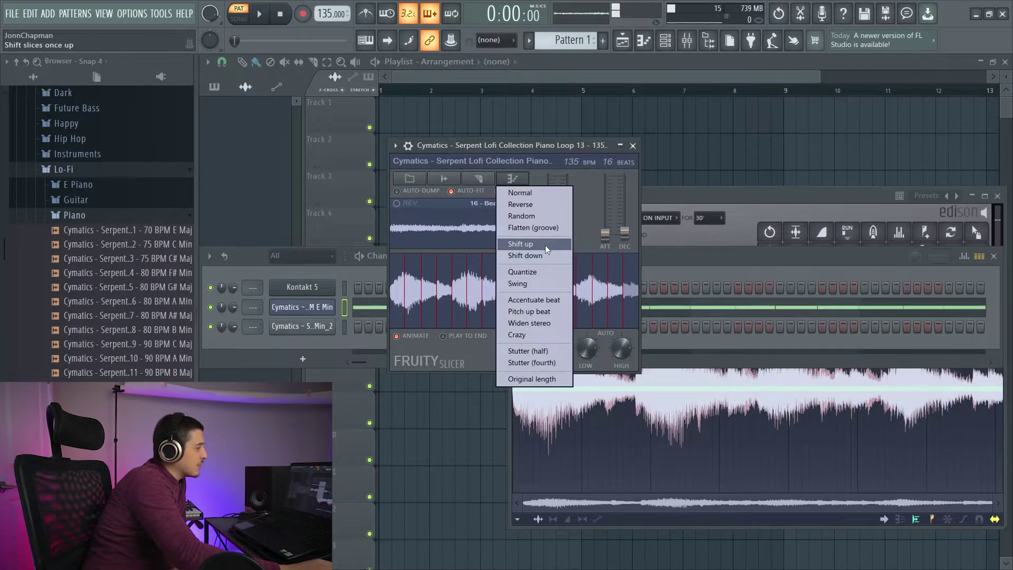
Shift the slice sequence up one step and play the result
{"action": "left_click", "coordinate": [545, 246]}
{"action": "left_click_drag", "start_coordinate": [578, 271], "coordinate": [649, 310]}
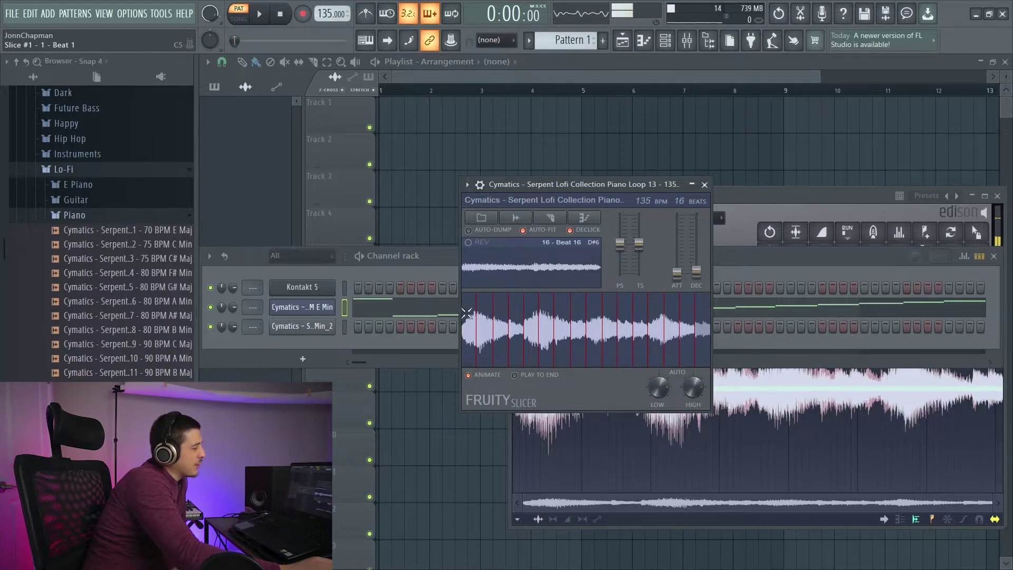
{"action": "left_click_drag", "start_coordinate": [704, 328], "coordinate": [607, 293]}
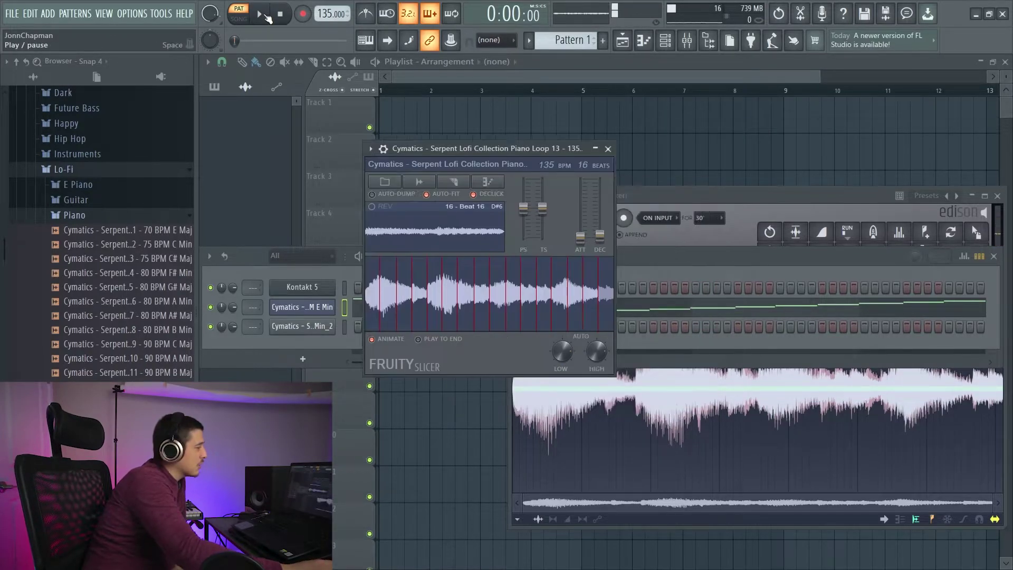
{"action": "left_click", "coordinate": [262, 15]}
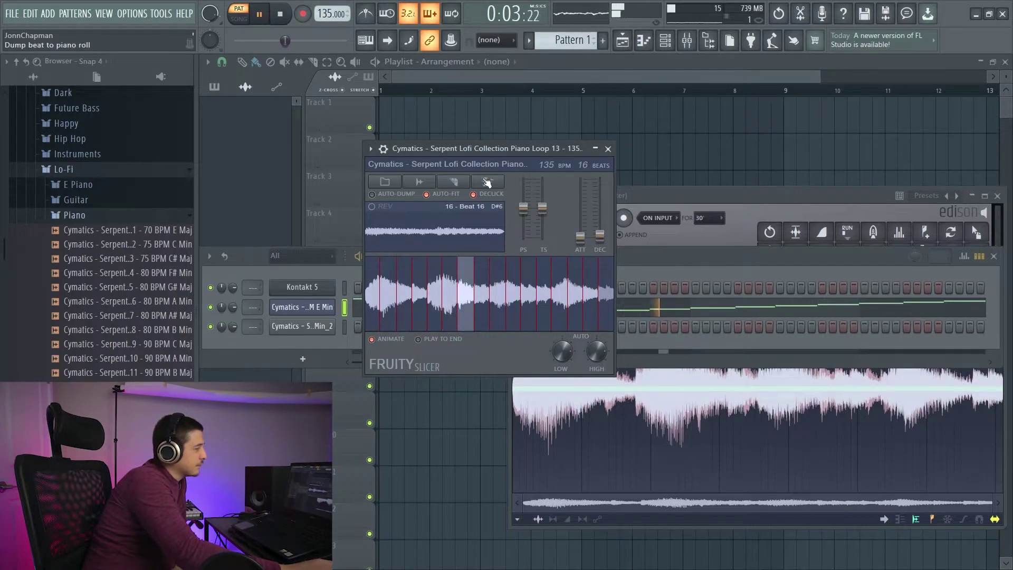
{"action": "left_click", "coordinate": [283, 16]}
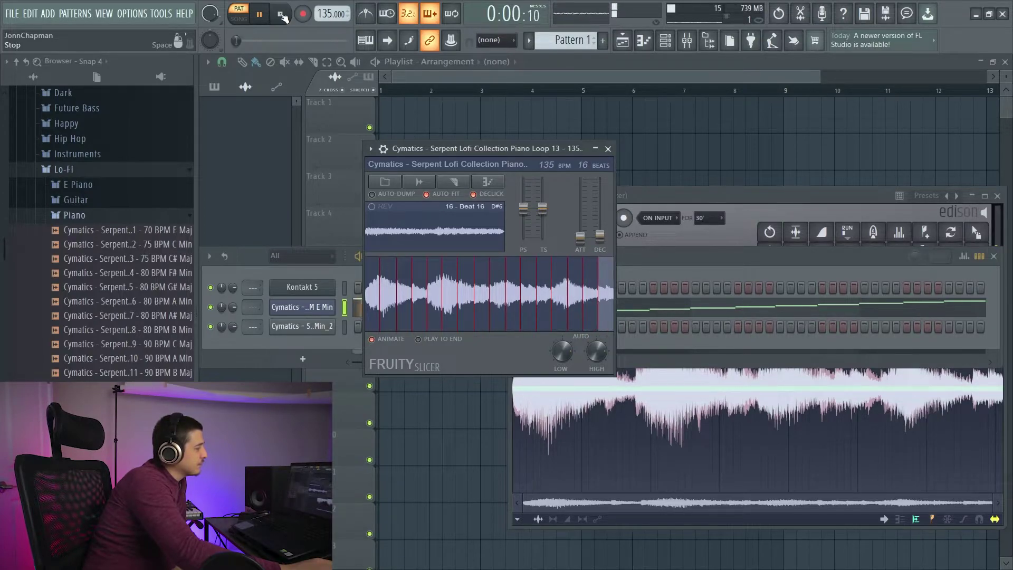
Shift the sequence back down one step, audition slice 2, and play again
{"action": "left_click", "coordinate": [488, 182]}
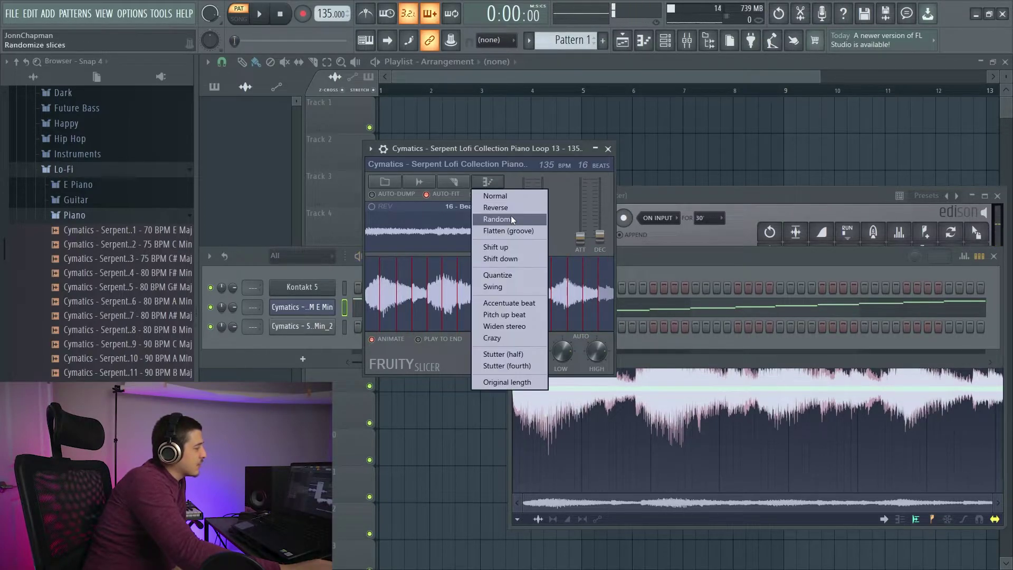
{"action": "left_click", "coordinate": [518, 258]}
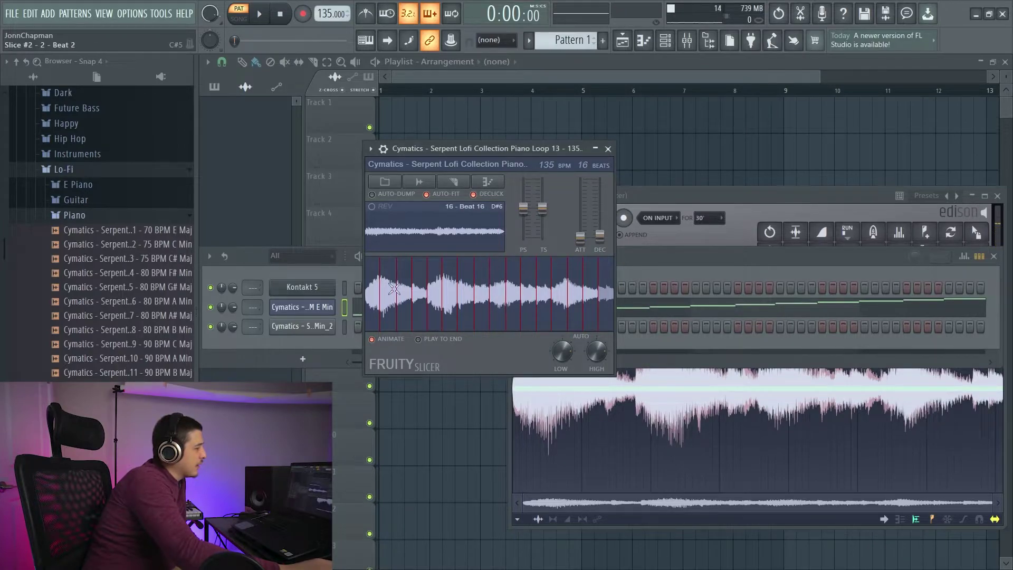
{"action": "left_click_drag", "start_coordinate": [439, 163], "coordinate": [451, 166]}
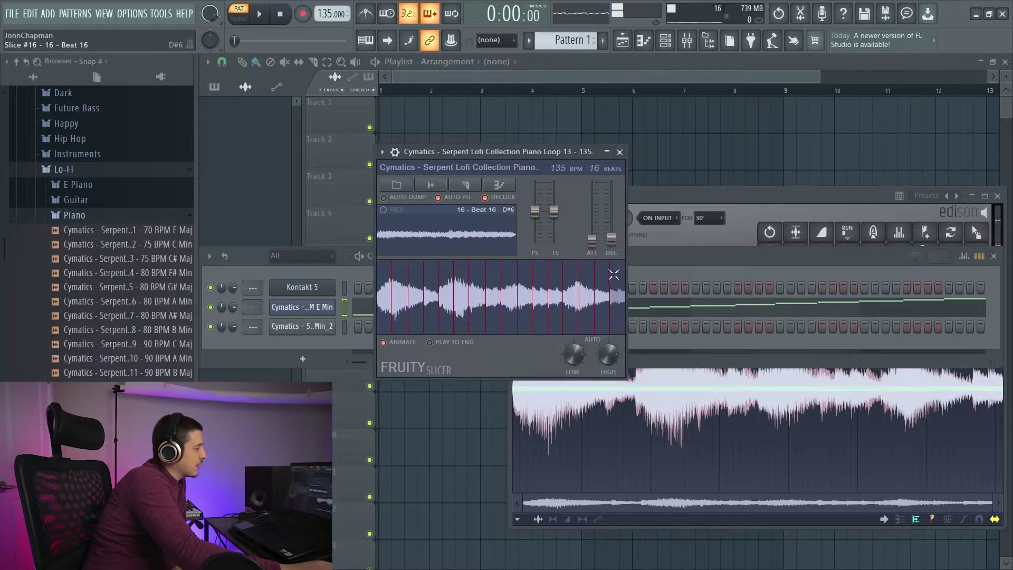
{"action": "left_click", "coordinate": [404, 293]}
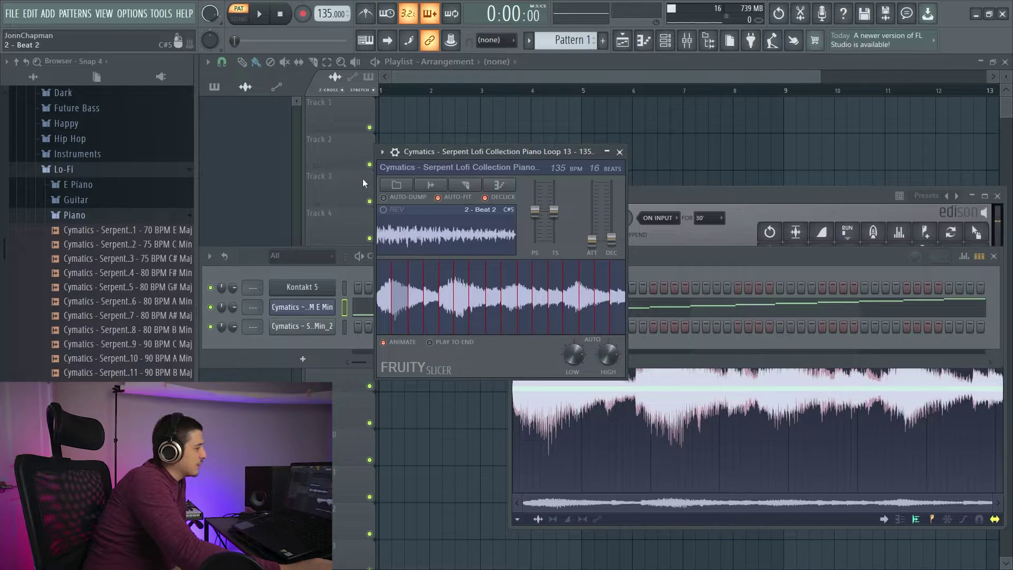
{"action": "left_click", "coordinate": [262, 15]}
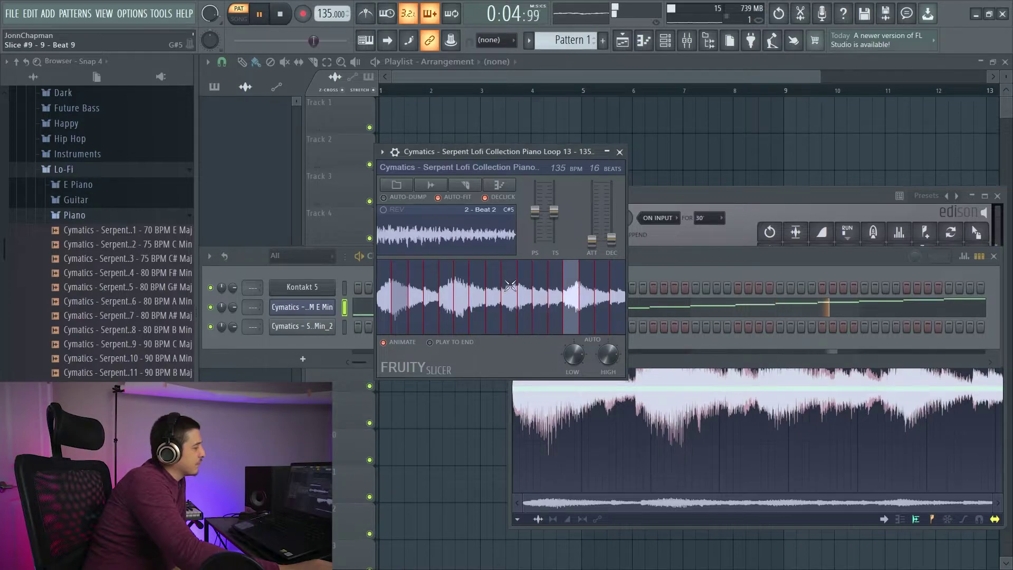
Audition slice 5 and replay the shifted-down loop
{"action": "key", "text": "space"}
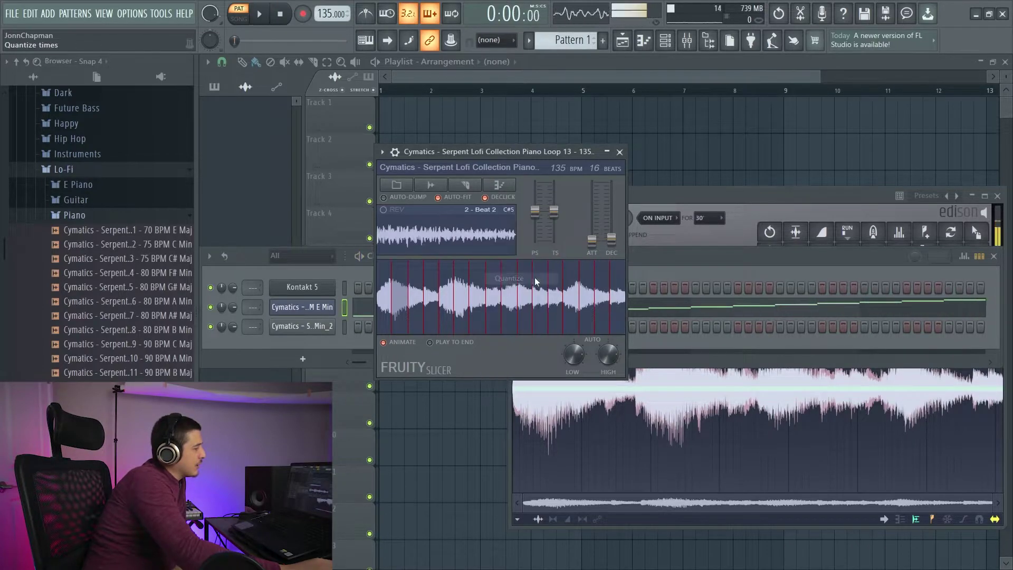
{"action": "left_click_drag", "start_coordinate": [446, 155], "coordinate": [533, 165]}
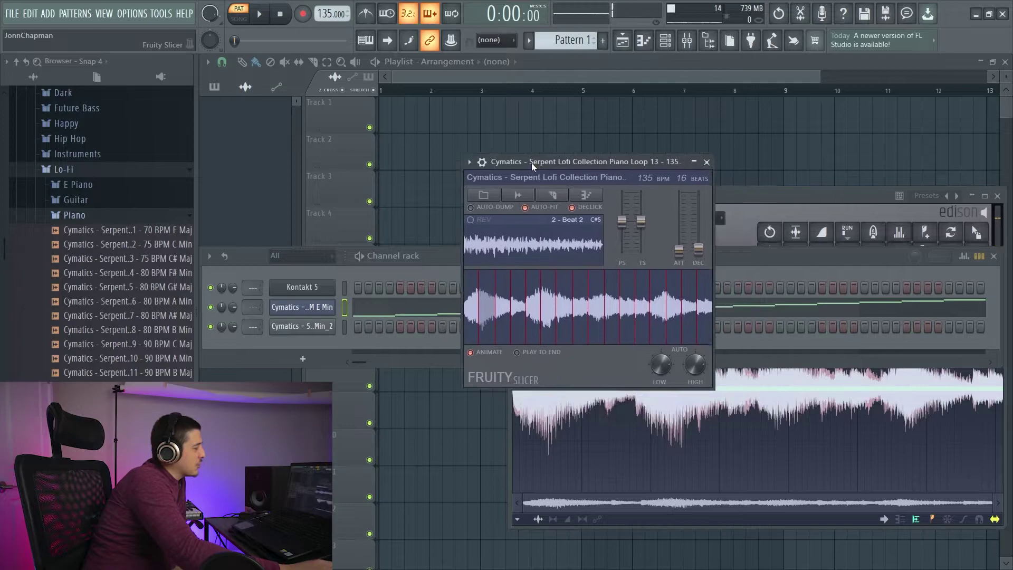
{"action": "left_click", "coordinate": [533, 276]}
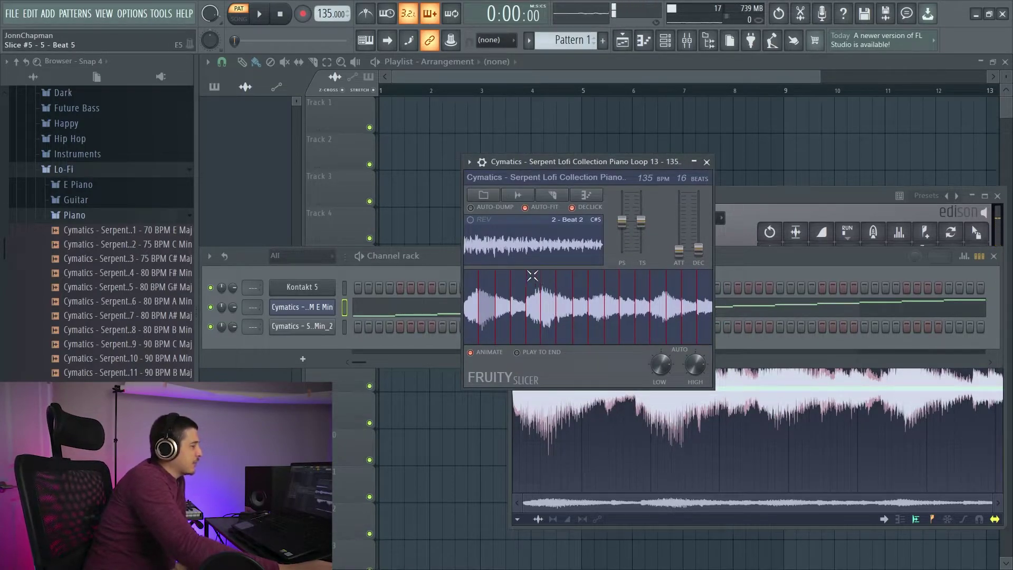
{"action": "left_click", "coordinate": [564, 288]}
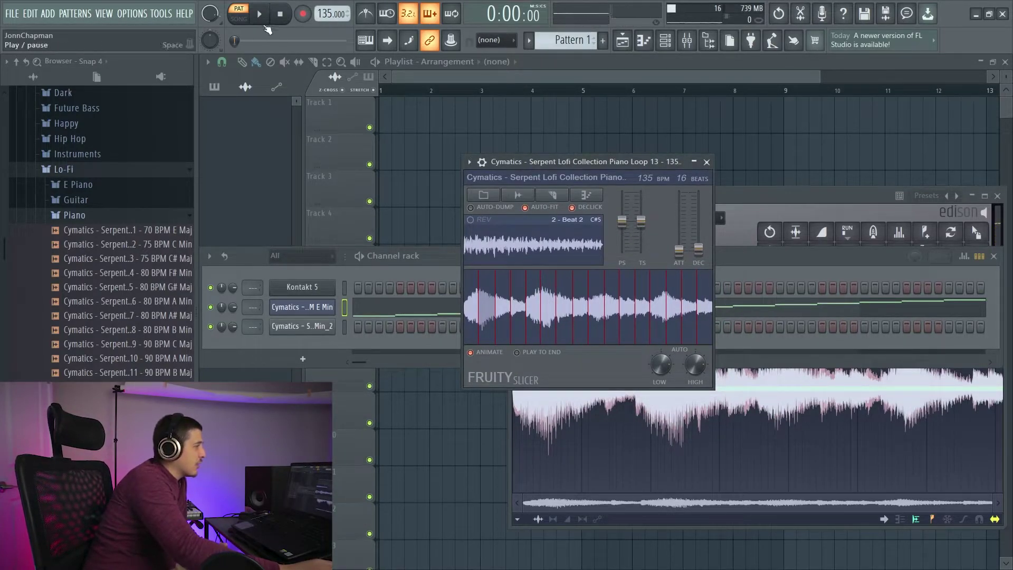
{"action": "left_click", "coordinate": [260, 15]}
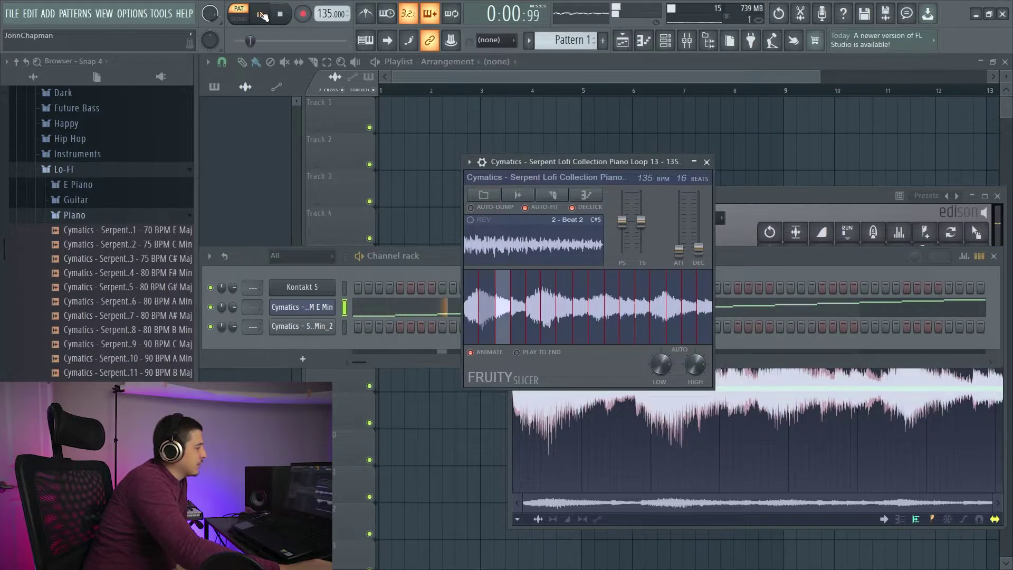
{"action": "left_click", "coordinate": [281, 14]}
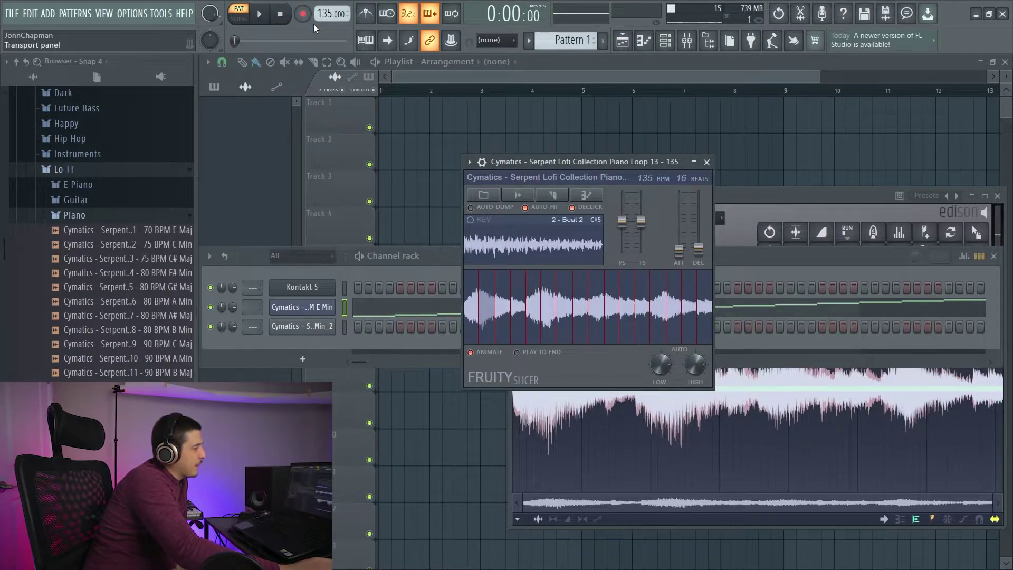
Apply swing to the slice timing and listen to the swung loop
{"action": "left_click", "coordinate": [586, 195]}
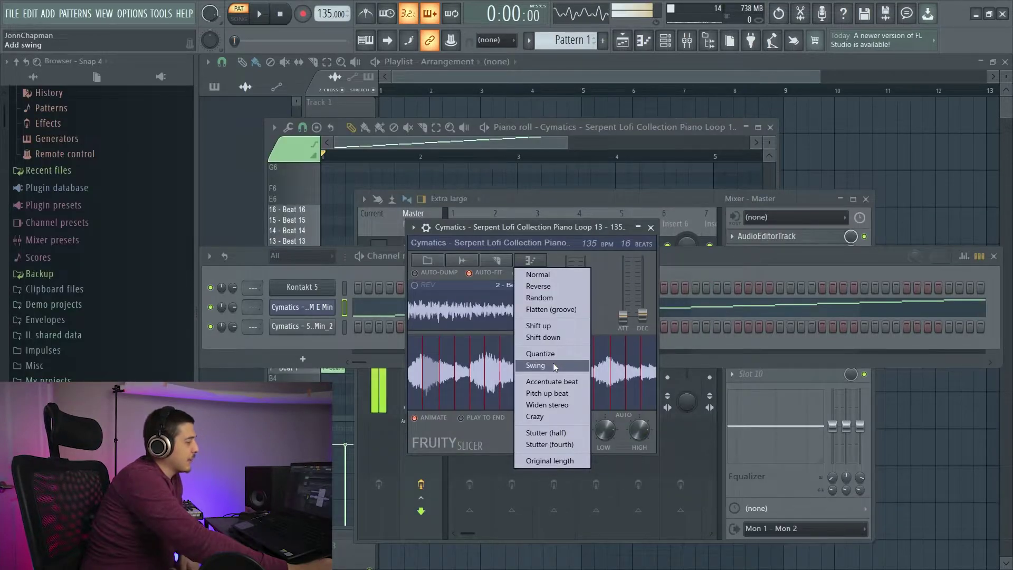
{"action": "left_click", "coordinate": [554, 366]}
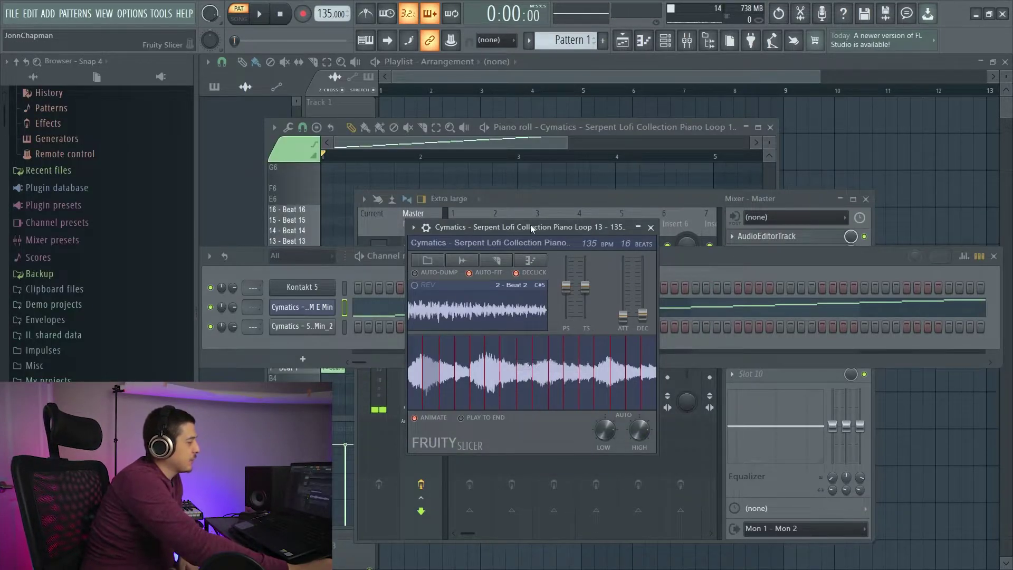
{"action": "left_click_drag", "start_coordinate": [531, 224], "coordinate": [404, 223]}
{"action": "key", "text": "space"}
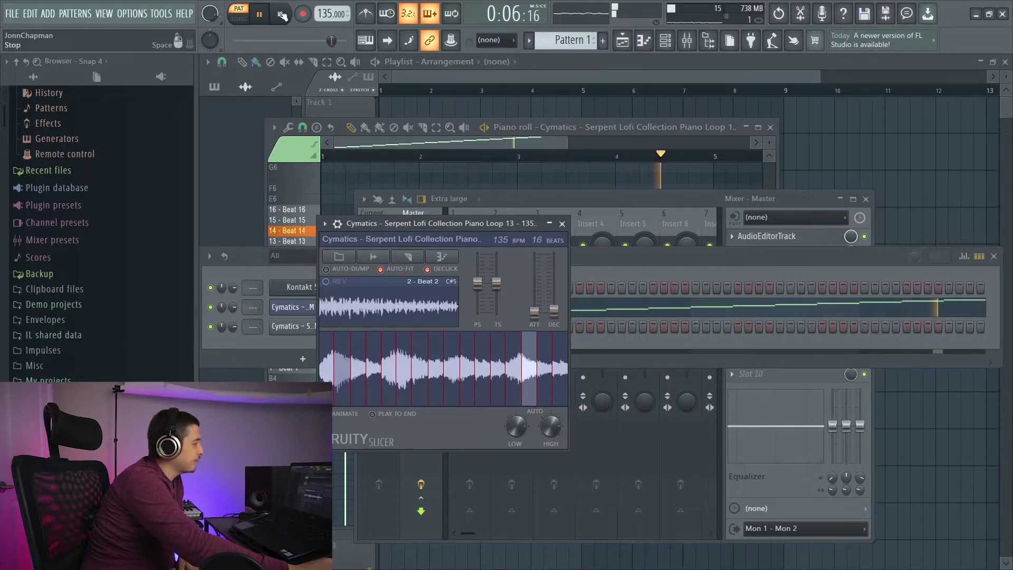
{"action": "key", "text": "space"}
Apply Accentuate beat to the slices and listen
{"action": "left_click", "coordinate": [442, 256]}
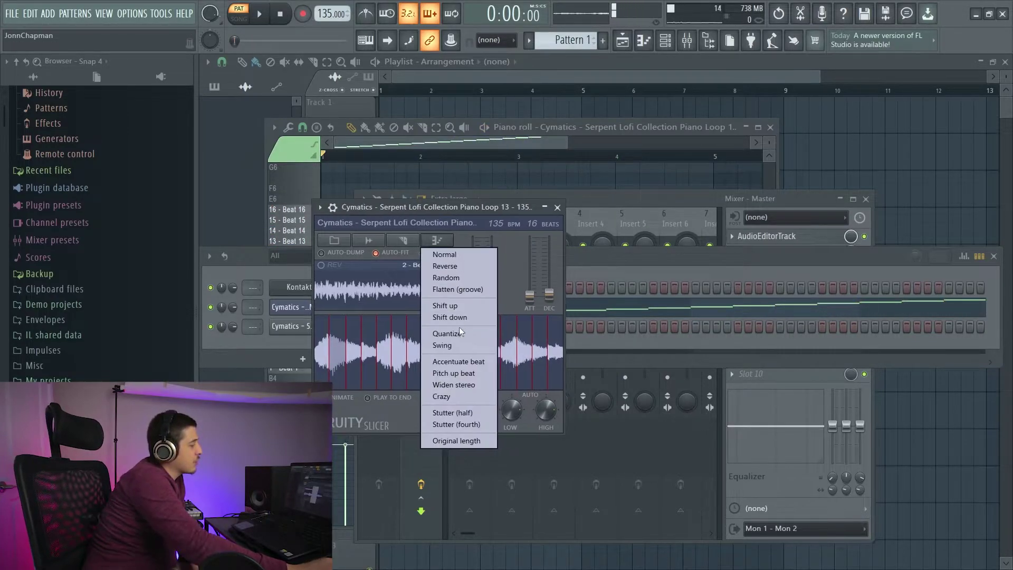
{"action": "left_click", "coordinate": [468, 362]}
{"action": "key", "text": "space"}
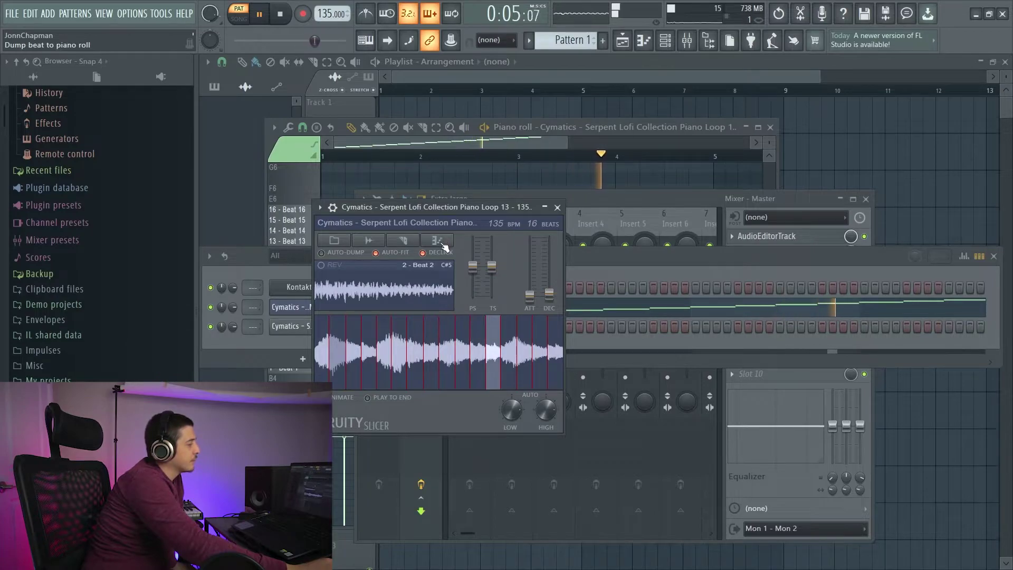
{"action": "left_click", "coordinate": [284, 19]}
Apply Pitch up beat to the slices and listen
{"action": "left_click", "coordinate": [437, 241]}
{"action": "left_click", "coordinate": [480, 373]}
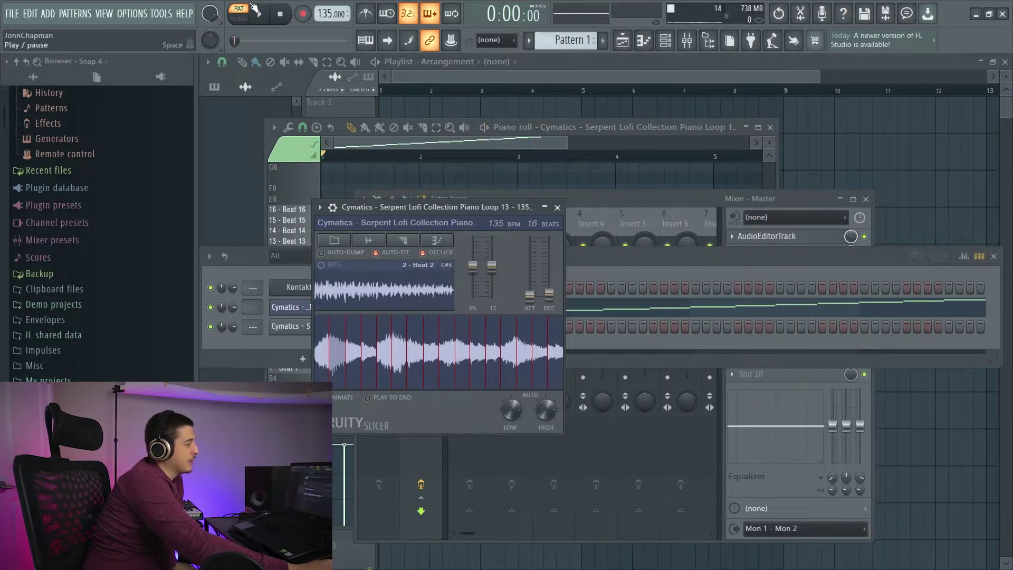
{"action": "key", "text": "space"}
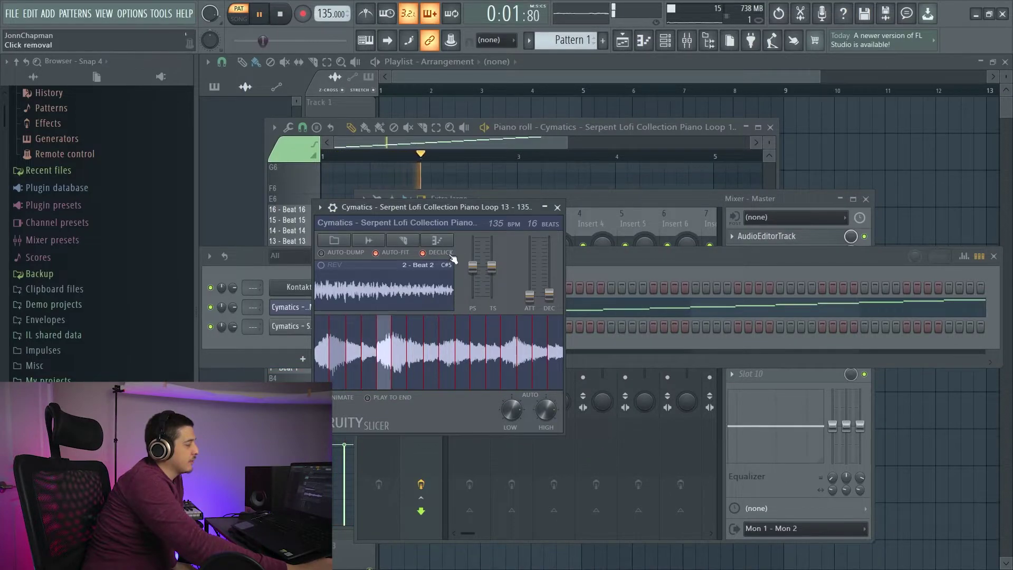
{"action": "left_click", "coordinate": [441, 241]}
{"action": "left_click_drag", "start_coordinate": [466, 204], "coordinate": [477, 207]}
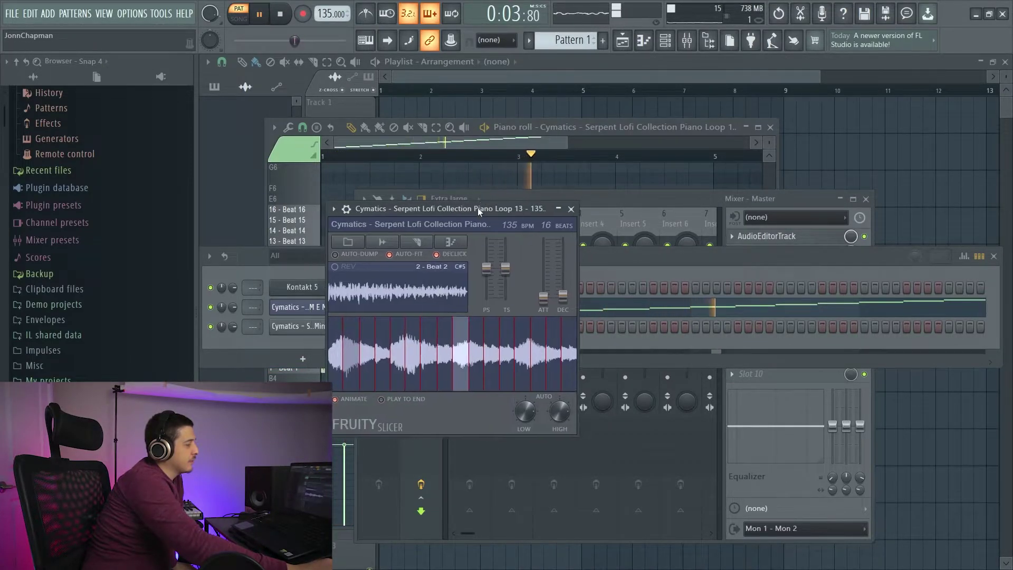
{"action": "left_click", "coordinate": [288, 20]}
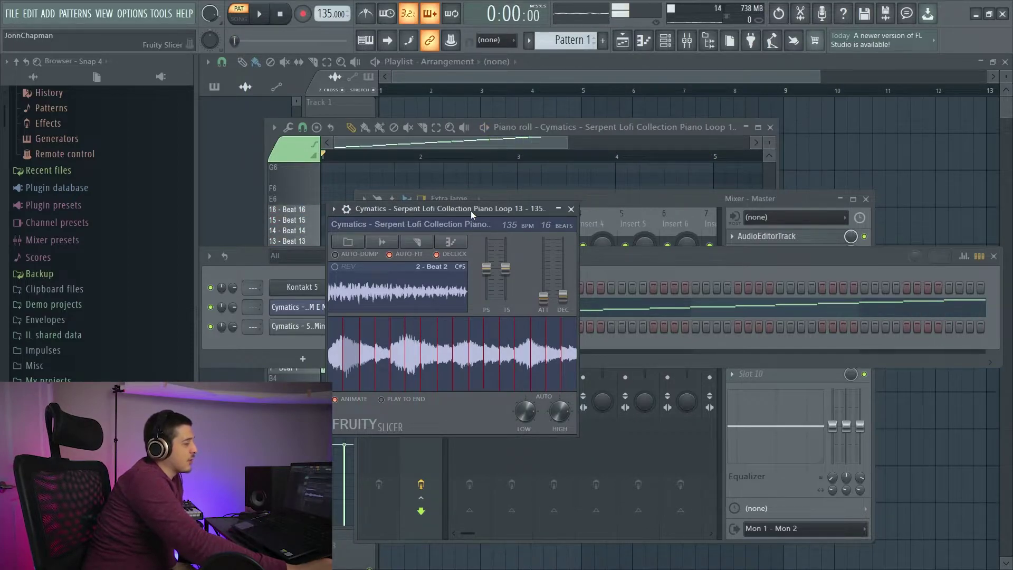
Apply Widen stereo to the slices and play the widened loop
{"action": "left_click_drag", "start_coordinate": [470, 211], "coordinate": [397, 209]}
{"action": "left_click", "coordinate": [445, 263]}
{"action": "left_click", "coordinate": [481, 407]}
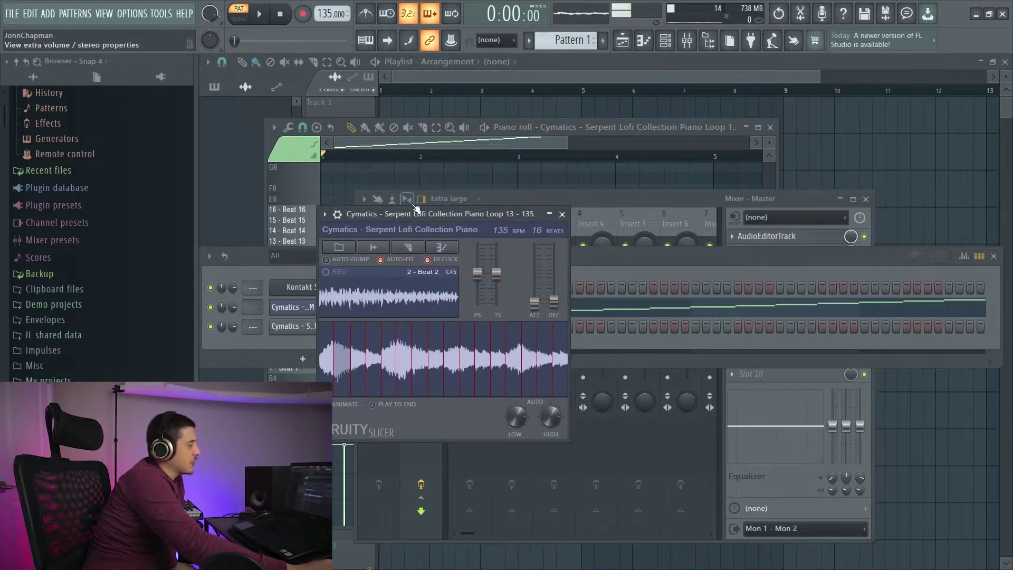
{"action": "left_click", "coordinate": [263, 16]}
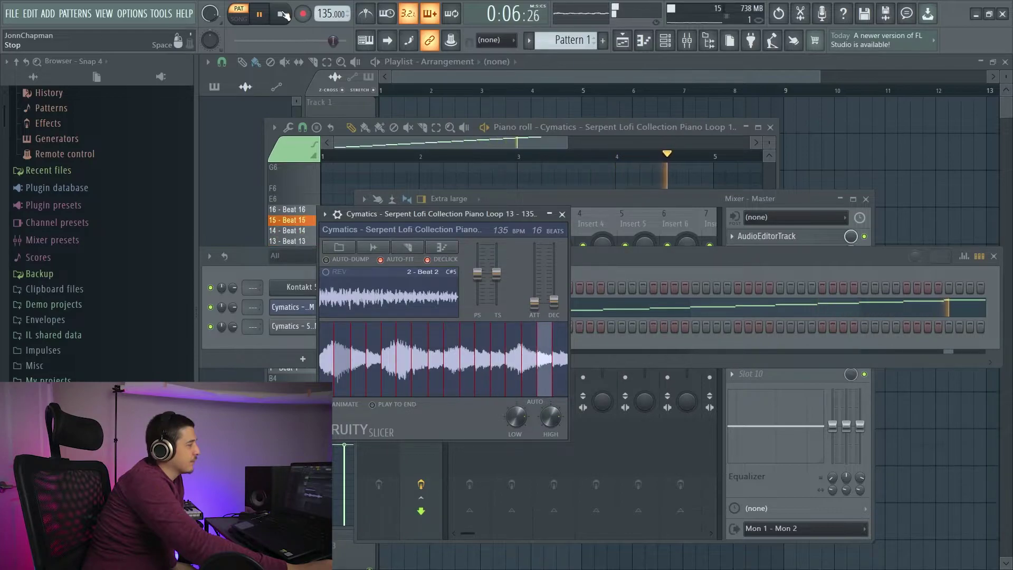
{"action": "left_click", "coordinate": [283, 15]}
{"action": "left_click", "coordinate": [435, 246]}
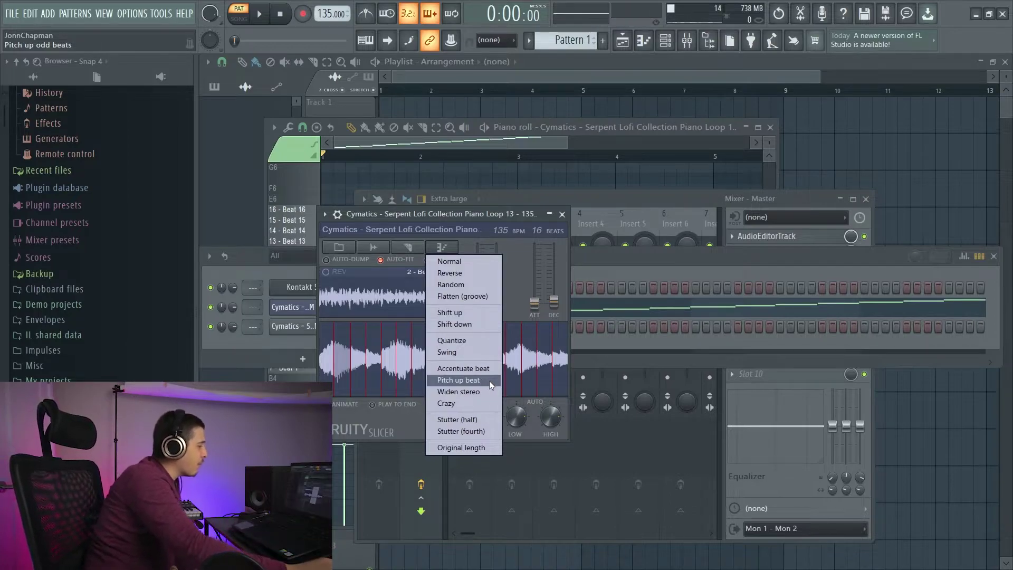
Rearrange the slices with Crazy and play the result twice
{"action": "left_click", "coordinate": [478, 403]}
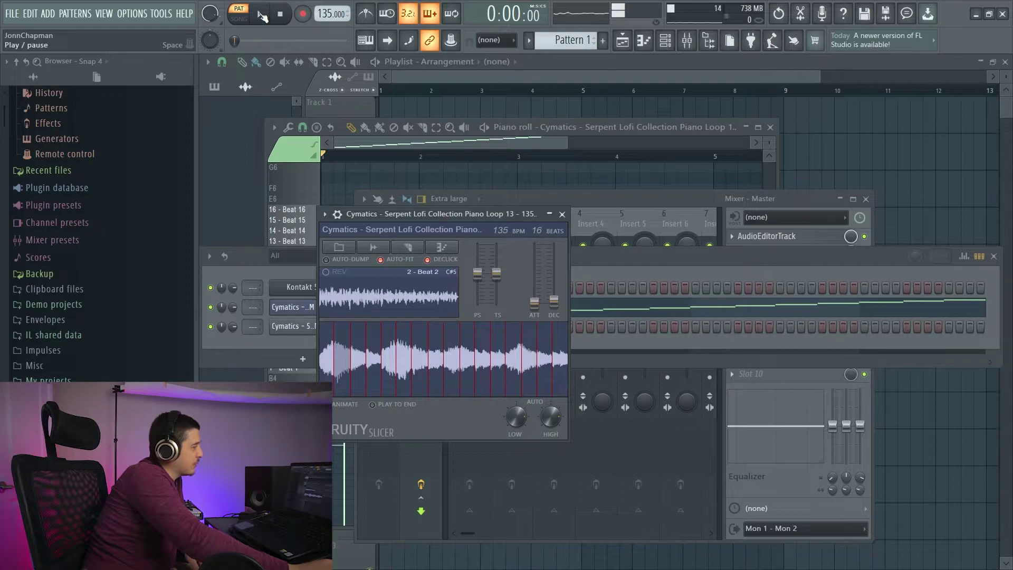
{"action": "left_click", "coordinate": [262, 16]}
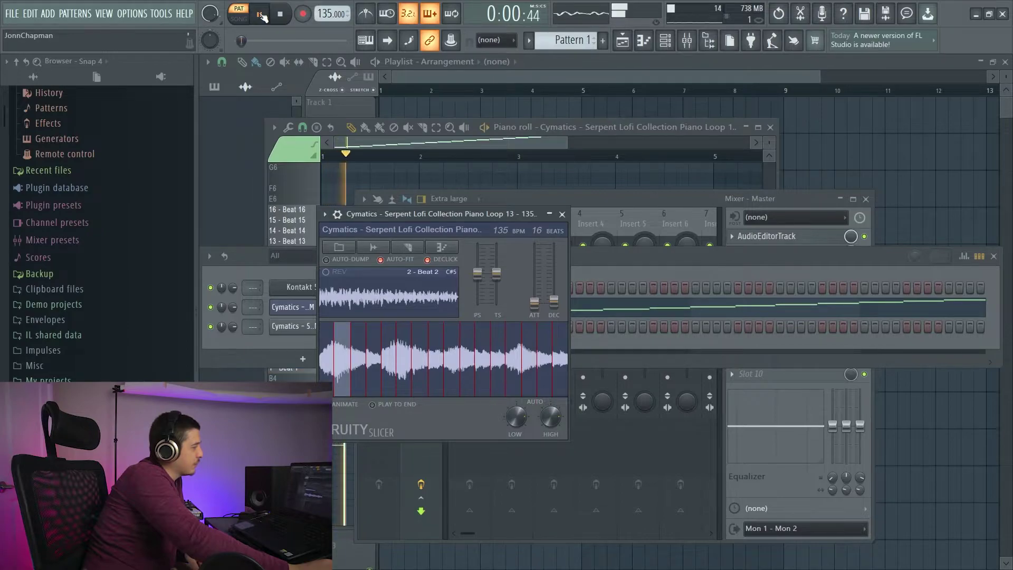
{"action": "left_click", "coordinate": [290, 16]}
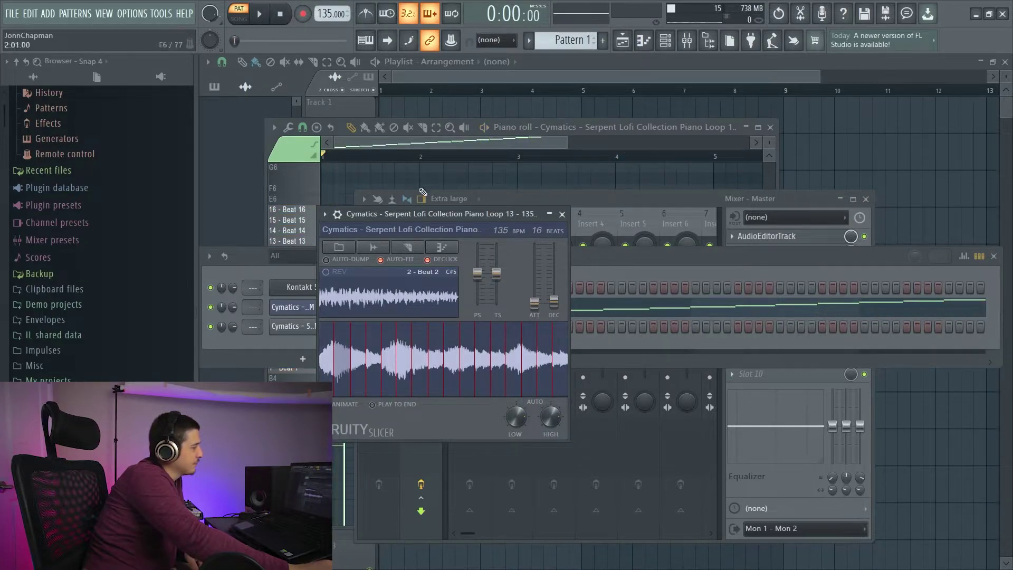
{"action": "left_click", "coordinate": [262, 14]}
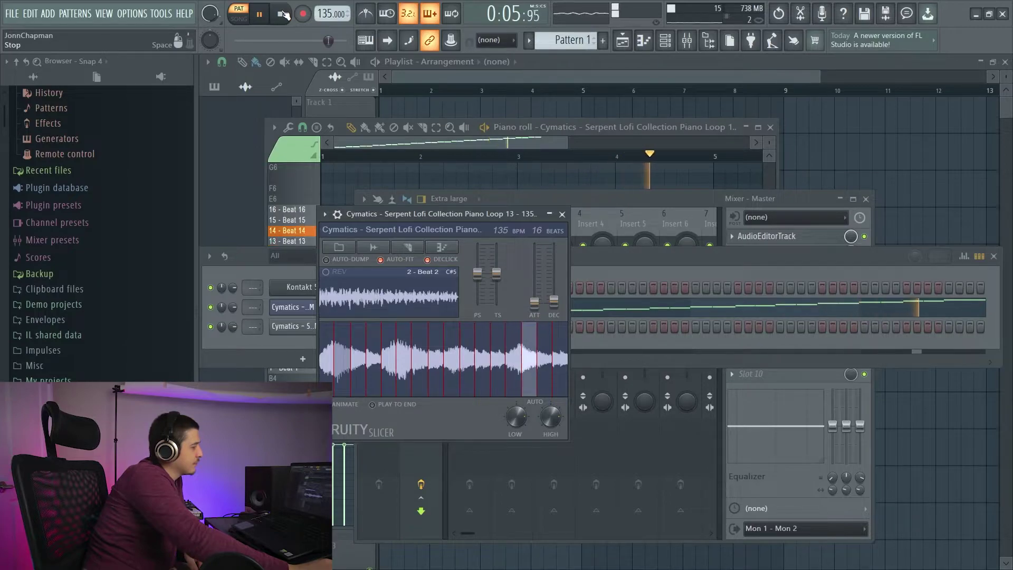
{"action": "left_click", "coordinate": [284, 14]}
Apply Stutter (fourth) to the slices and play it
{"action": "left_click", "coordinate": [452, 245]}
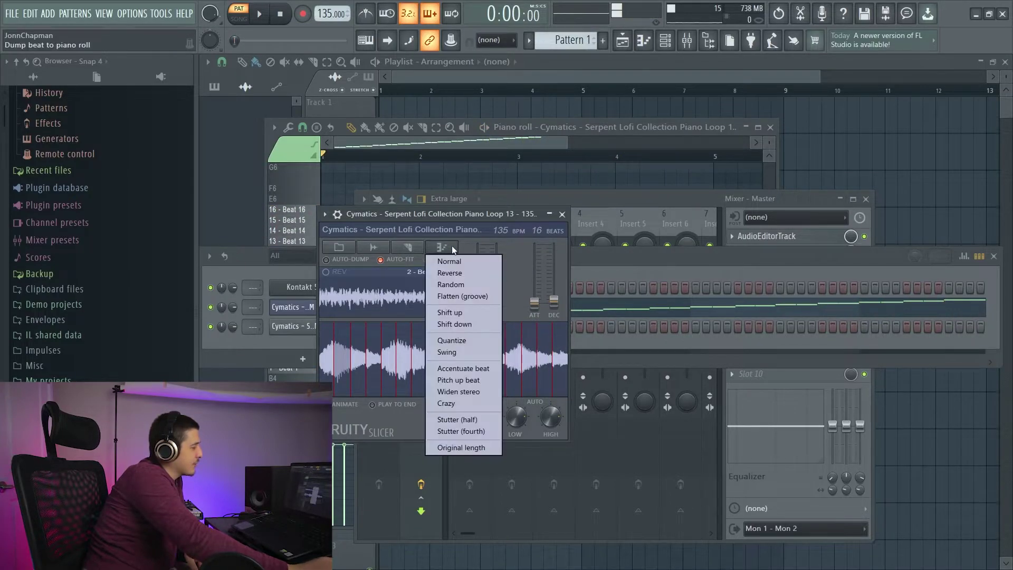
{"action": "left_click", "coordinate": [471, 431]}
{"action": "left_click", "coordinate": [259, 14]}
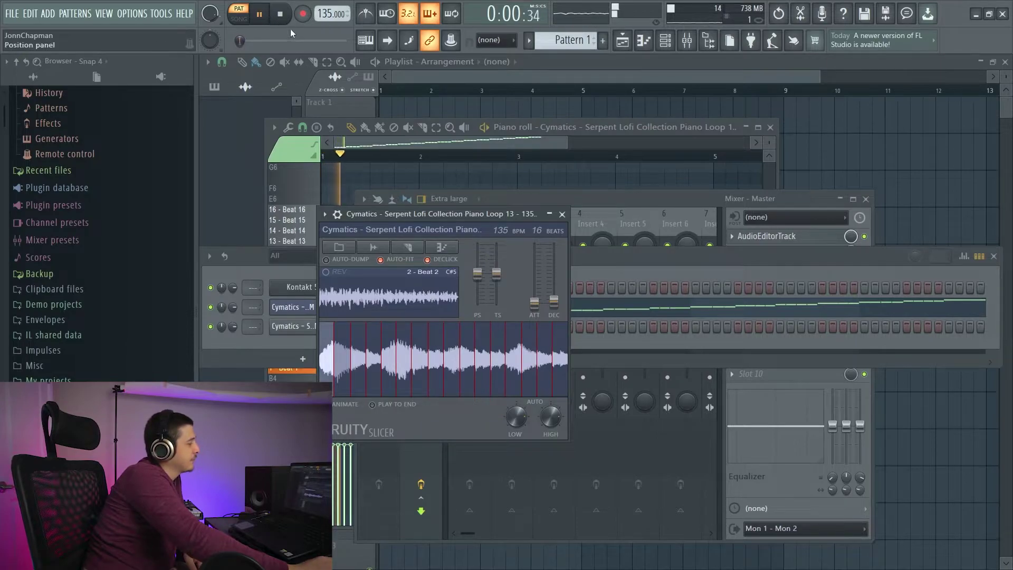
Restore the slices to Original length and stop playback
{"action": "left_click", "coordinate": [444, 247]}
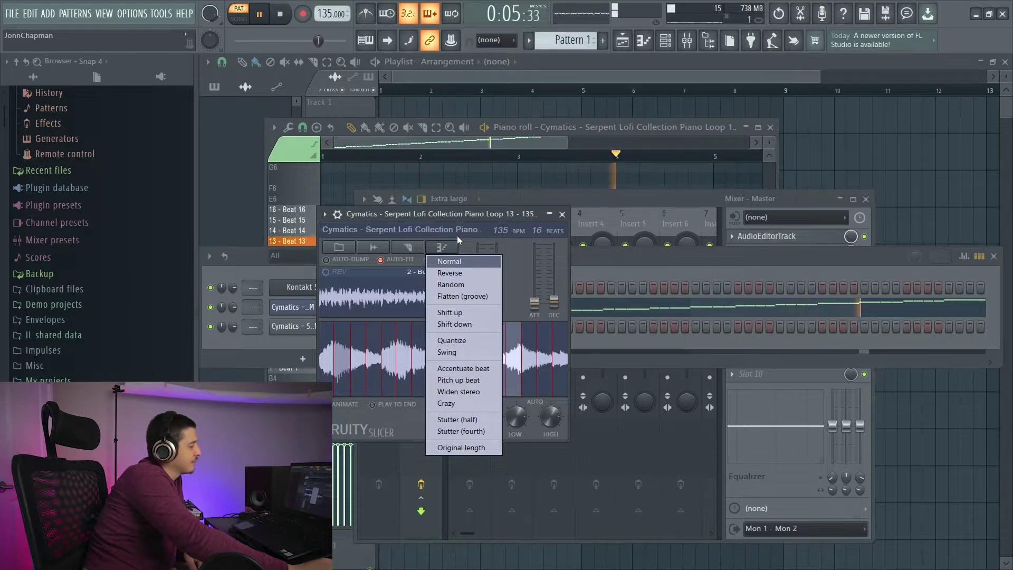
{"action": "left_click", "coordinate": [484, 448]}
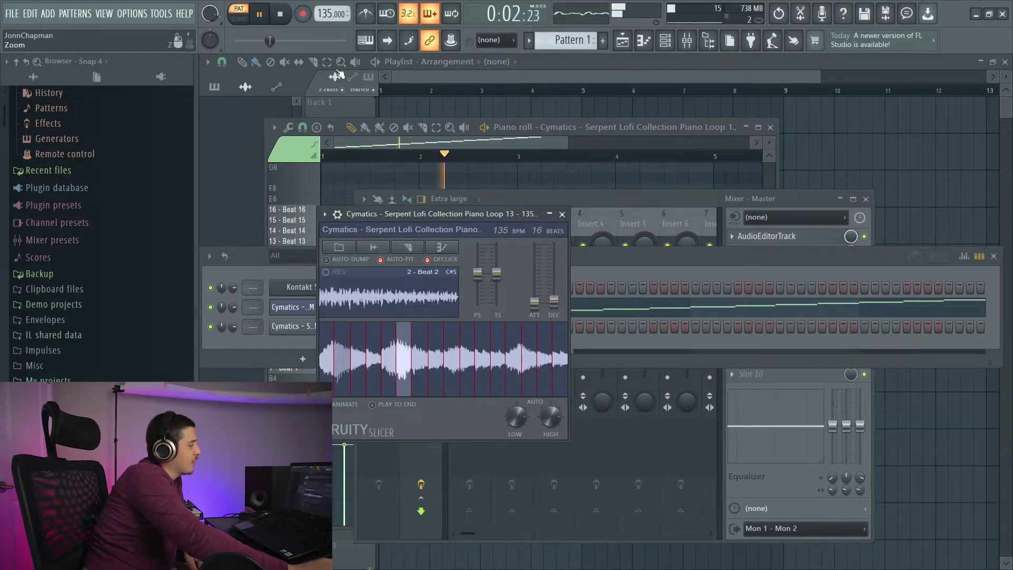
{"action": "key", "text": "space"}
Uncheck Fruity Slicer's AUTO-DUMP, moving the Slicer window out of the way
{"action": "left_click_drag", "start_coordinate": [451, 213], "coordinate": [521, 268]}
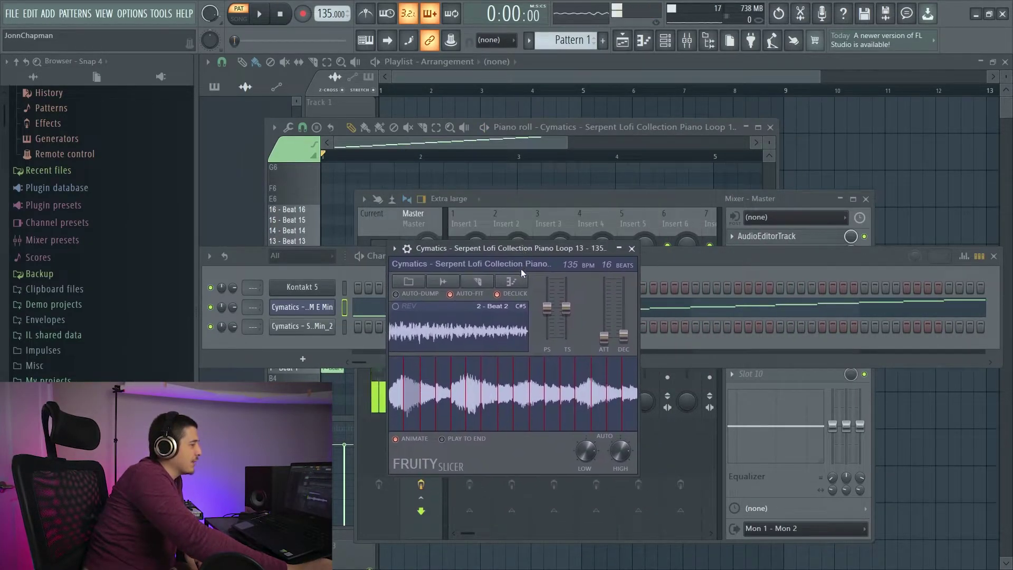
{"action": "left_click", "coordinate": [398, 294]}
{"action": "left_click_drag", "start_coordinate": [461, 248], "coordinate": [410, 154]}
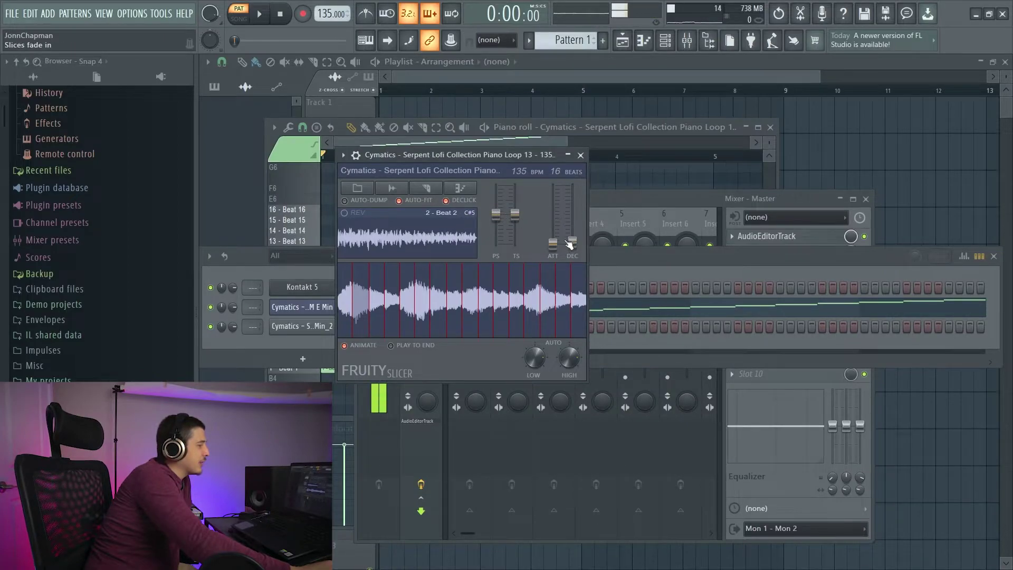
Play the sliced loop and audition it with the new slice fade-in
{"action": "left_click", "coordinate": [259, 14]}
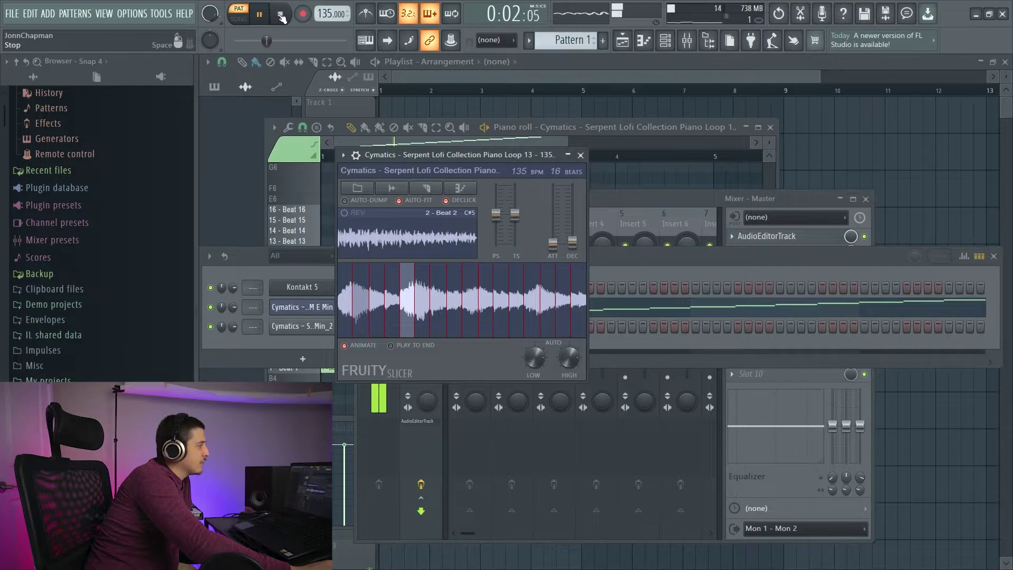
{"action": "key", "text": "space"}
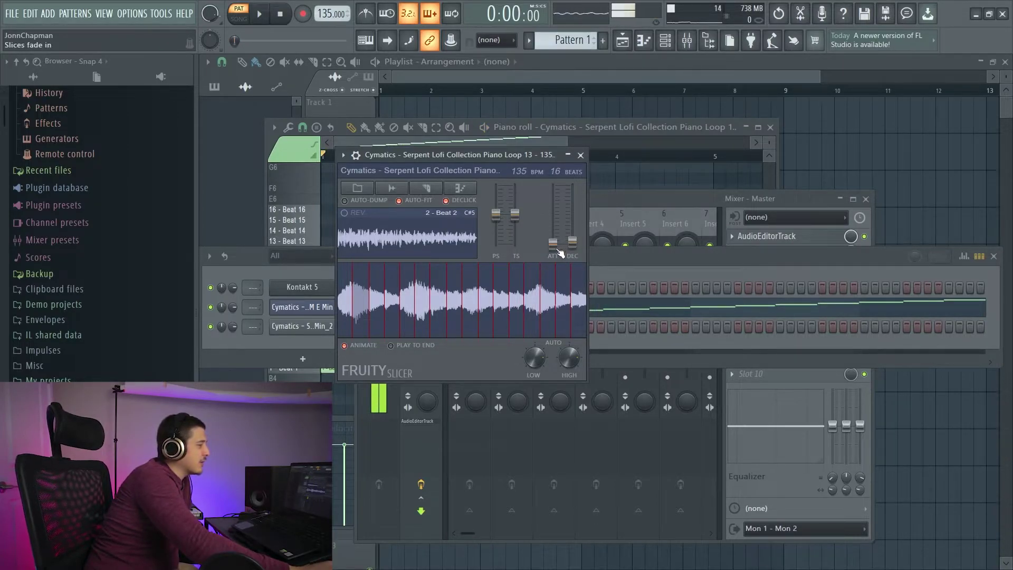
{"action": "scroll", "coordinate": [558, 246], "scroll_direction": "up", "scroll_amount": 2}
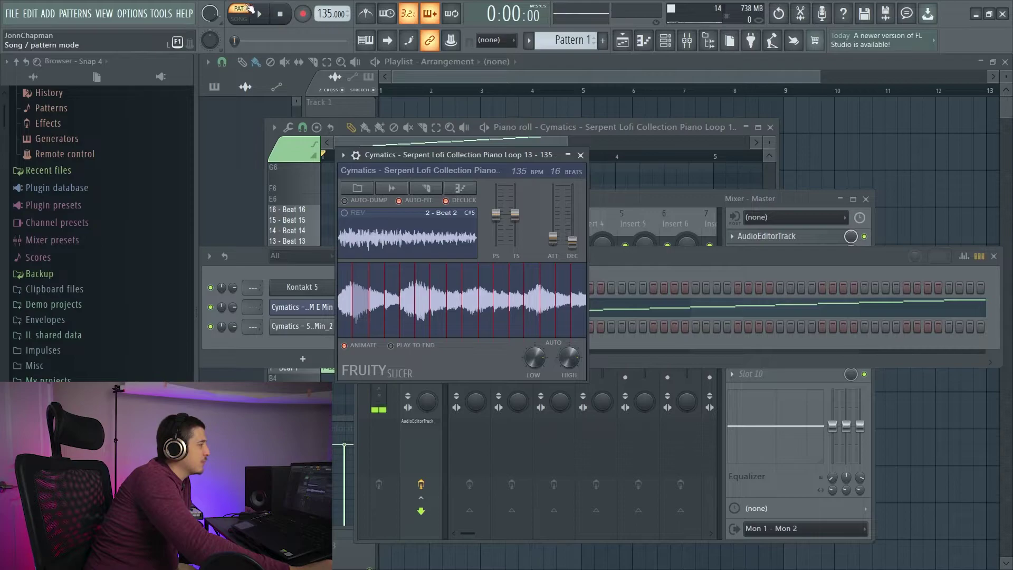
{"action": "left_click", "coordinate": [259, 14]}
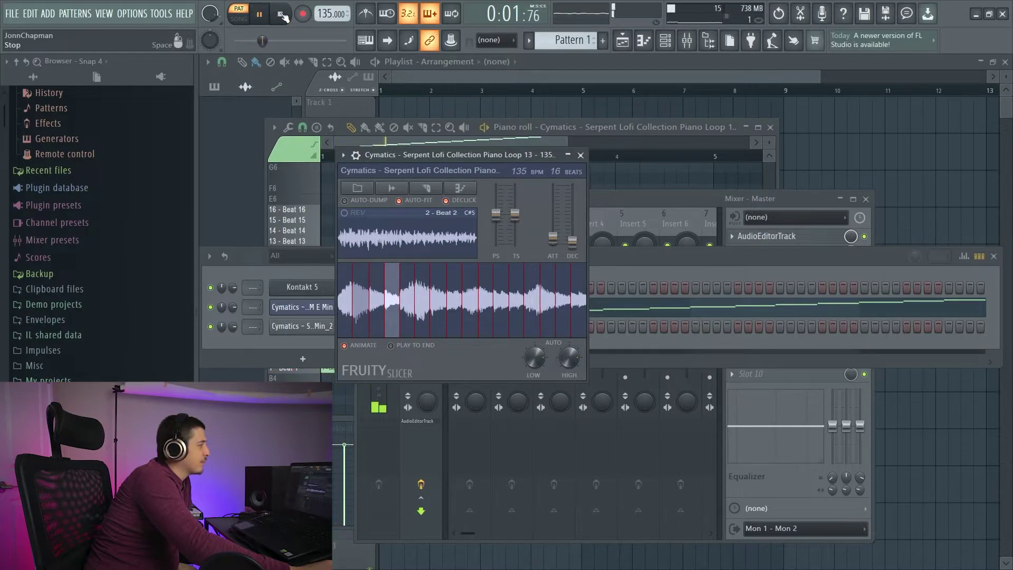
{"action": "left_click", "coordinate": [282, 15]}
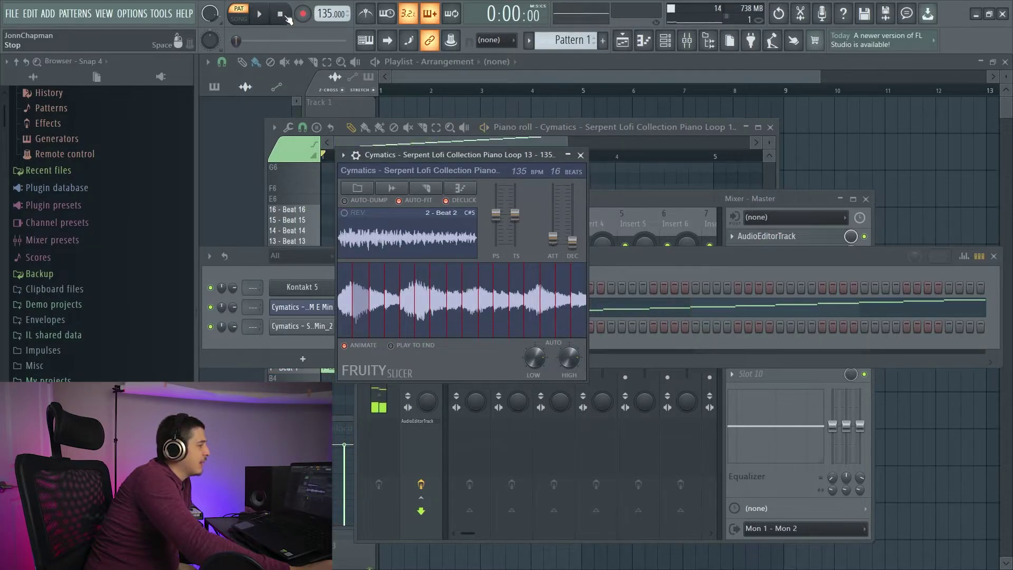
Raise the slices' fade-in to maximum, listen, and save the project
{"action": "left_click_drag", "start_coordinate": [559, 244], "coordinate": [554, 185]}
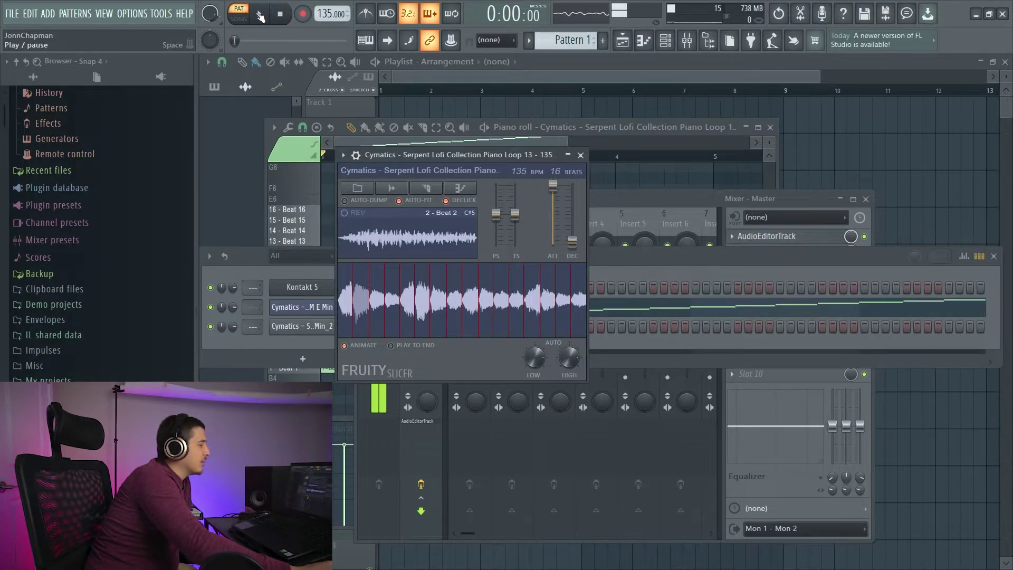
{"action": "left_click", "coordinate": [259, 15]}
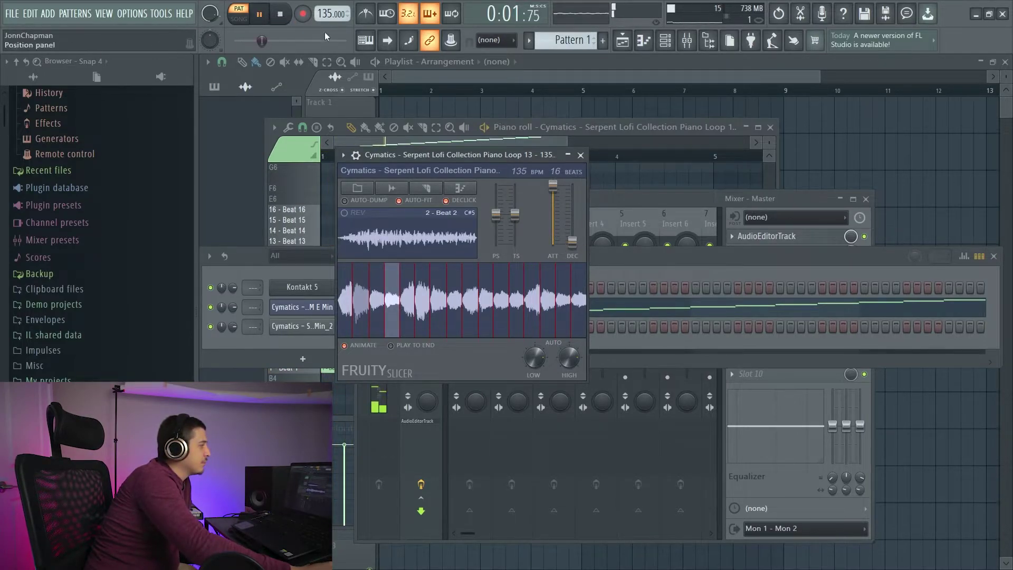
{"action": "key", "text": "space"}
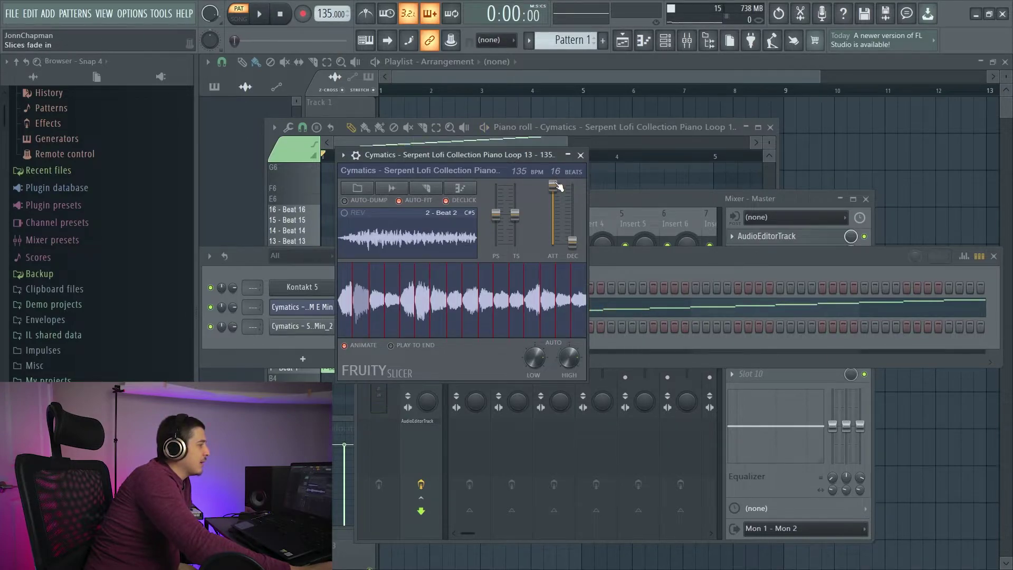
{"action": "key", "text": "ctrl+s"}
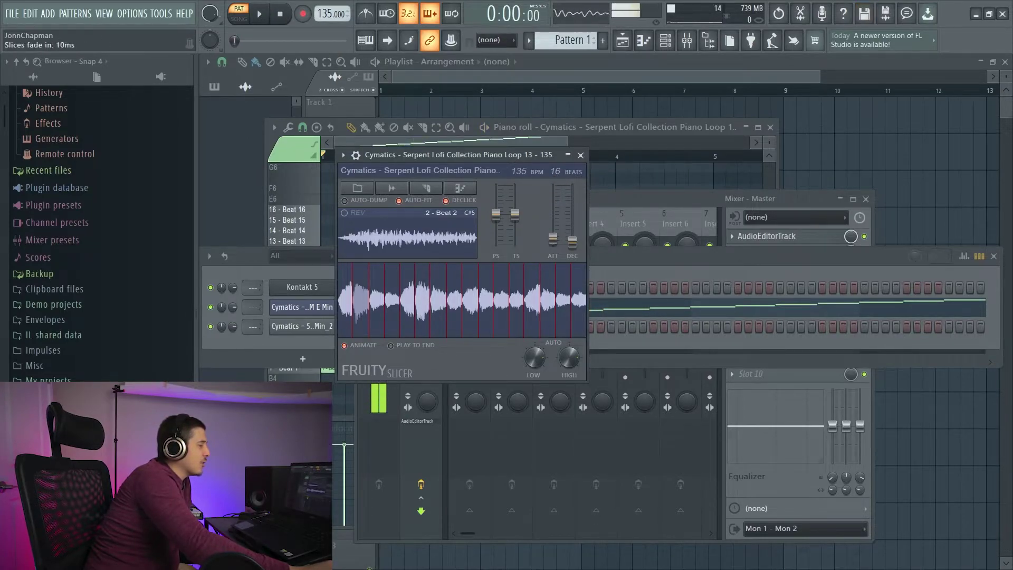
Try maximum slice fade-out, then drag DEC fully down to remove it
{"action": "left_click", "coordinate": [269, 16]}
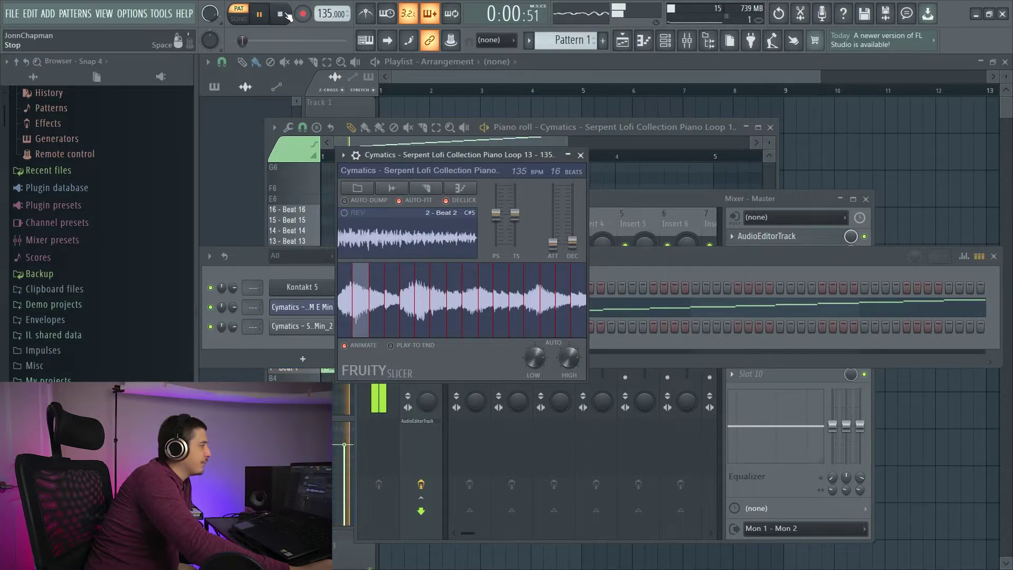
{"action": "left_click", "coordinate": [285, 14]}
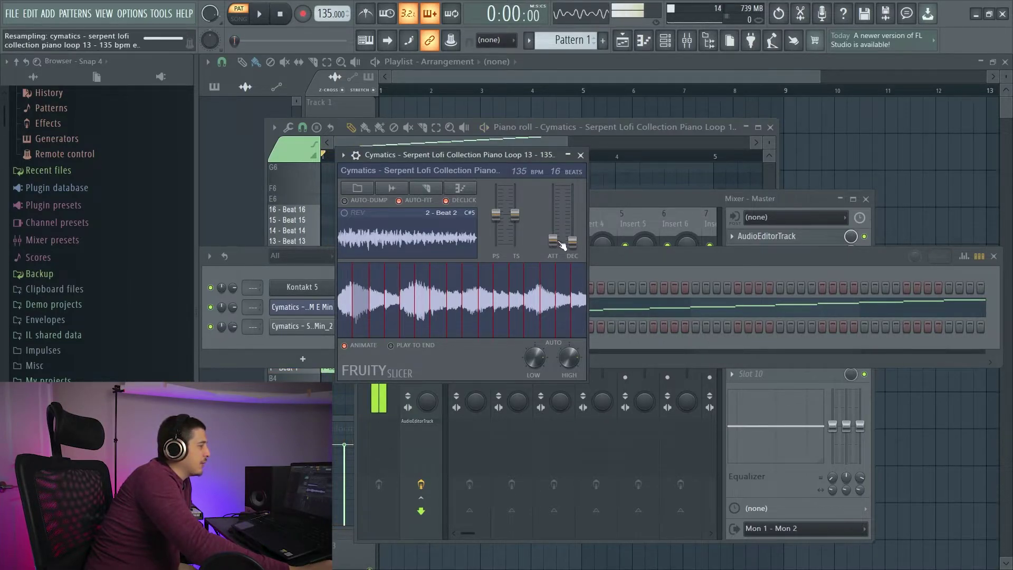
{"action": "left_click_drag", "start_coordinate": [572, 185], "coordinate": [573, 188]}
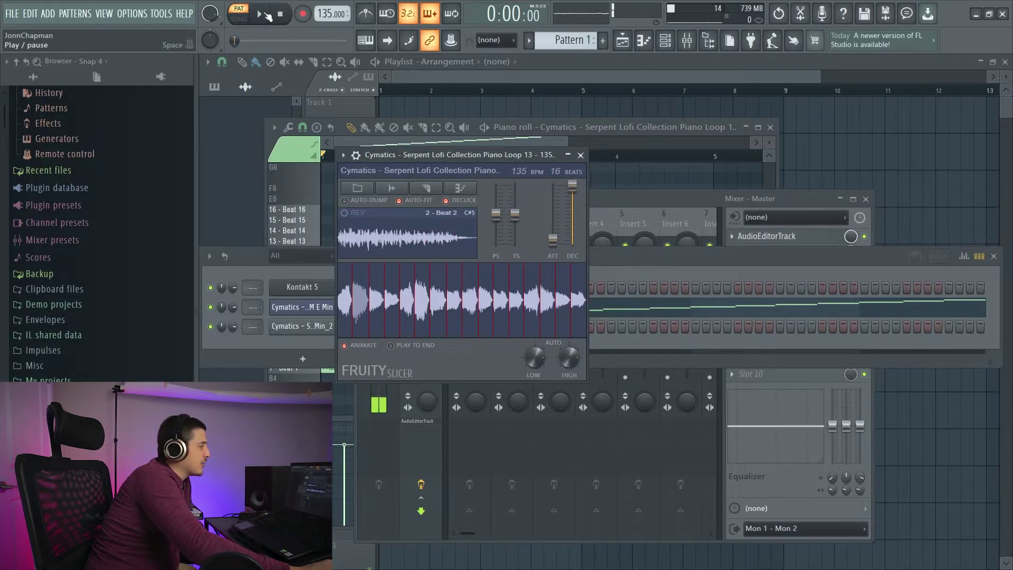
{"action": "left_click", "coordinate": [264, 15]}
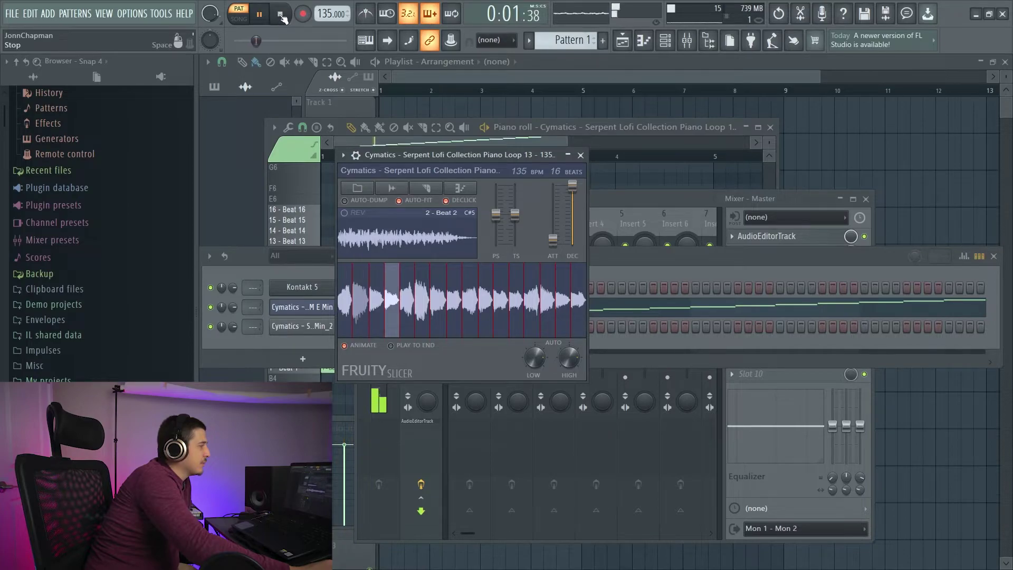
{"action": "left_click", "coordinate": [285, 16]}
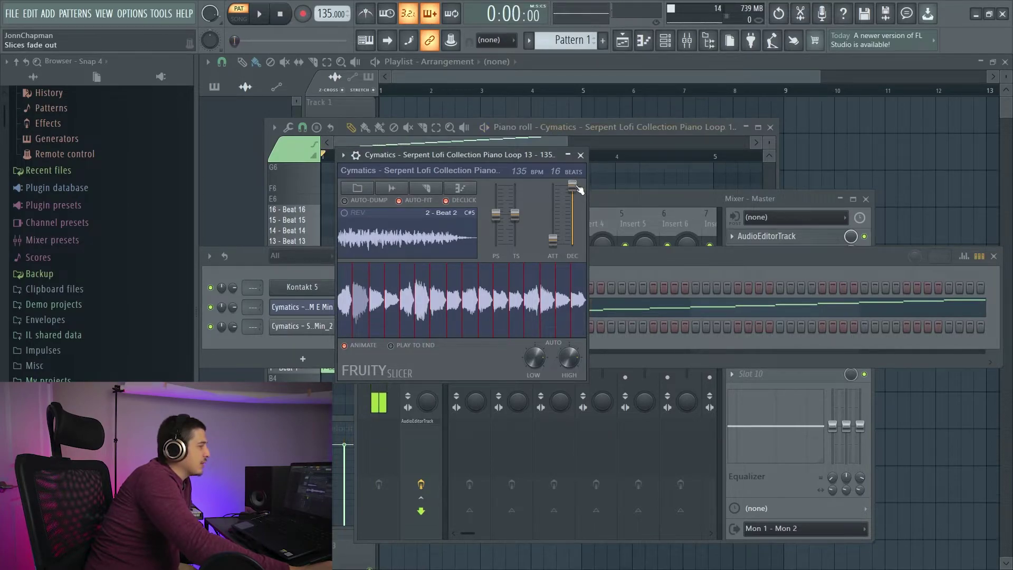
{"action": "left_click_drag", "start_coordinate": [572, 185], "coordinate": [578, 224]}
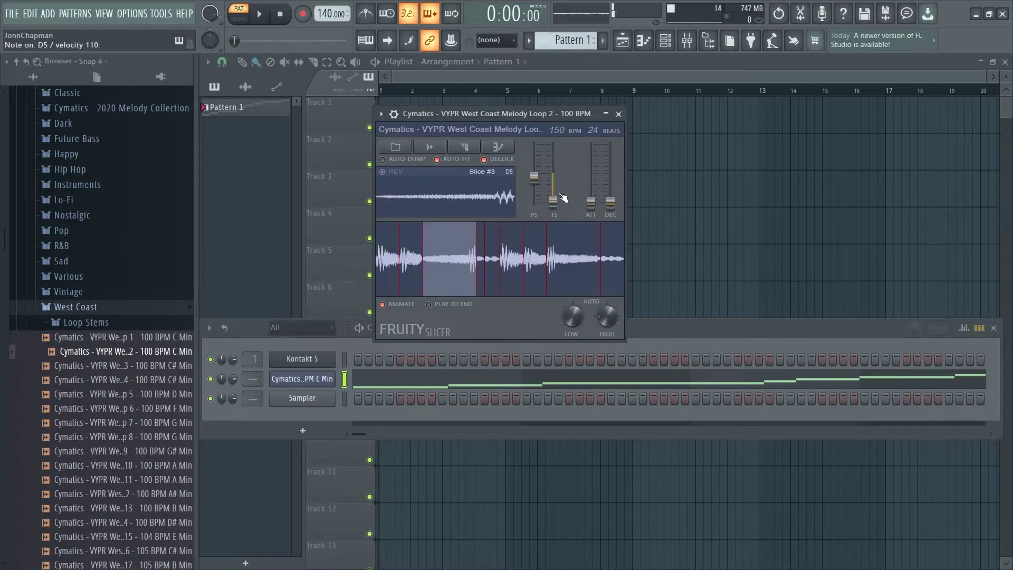
Nudge time-stretch, then shift slice pitch up to +100 cents and down to -600 cents
{"action": "left_click_drag", "start_coordinate": [559, 205], "coordinate": [554, 155]}
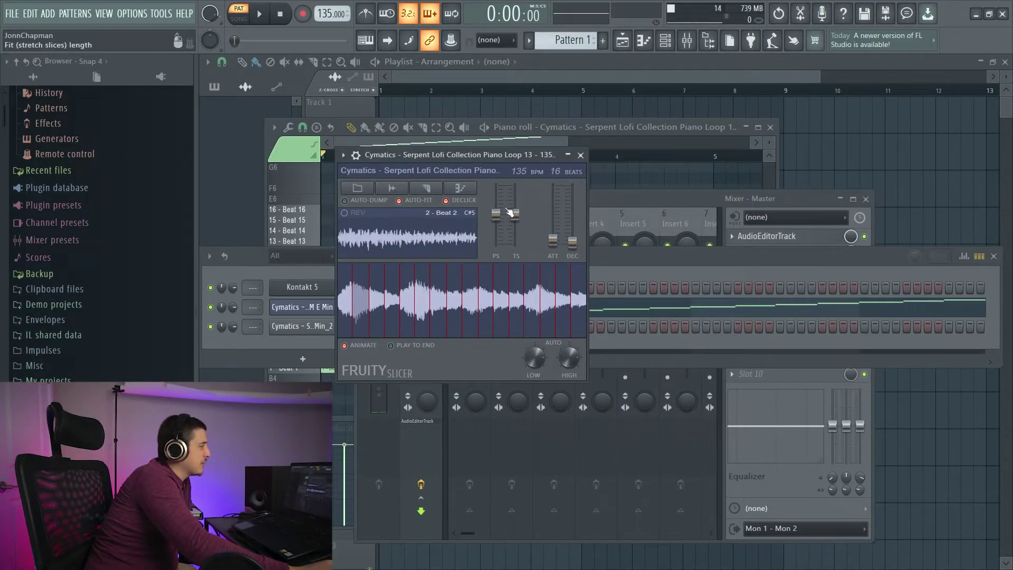
{"action": "key", "text": "space"}
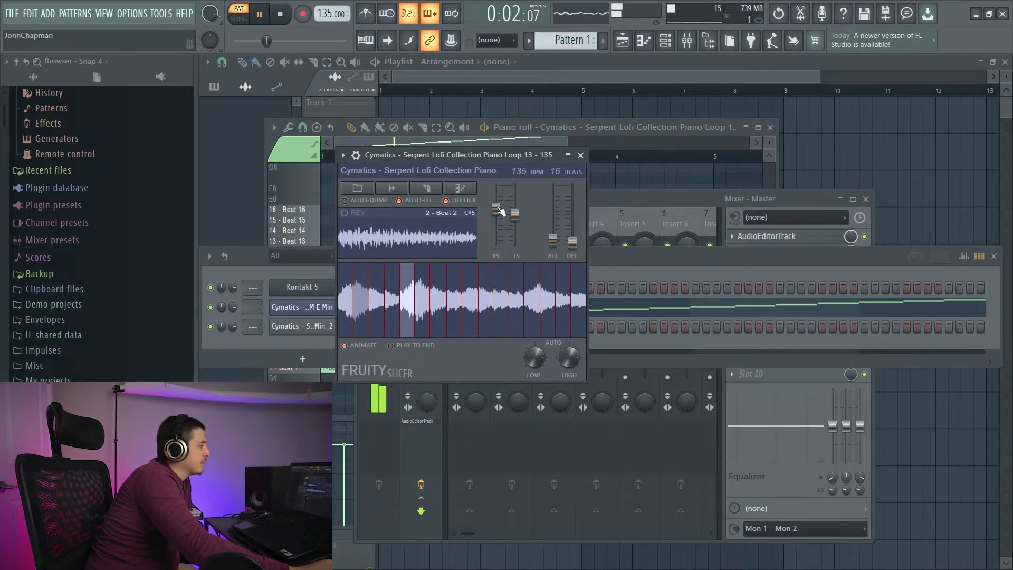
{"action": "left_click_drag", "start_coordinate": [500, 209], "coordinate": [500, 207]}
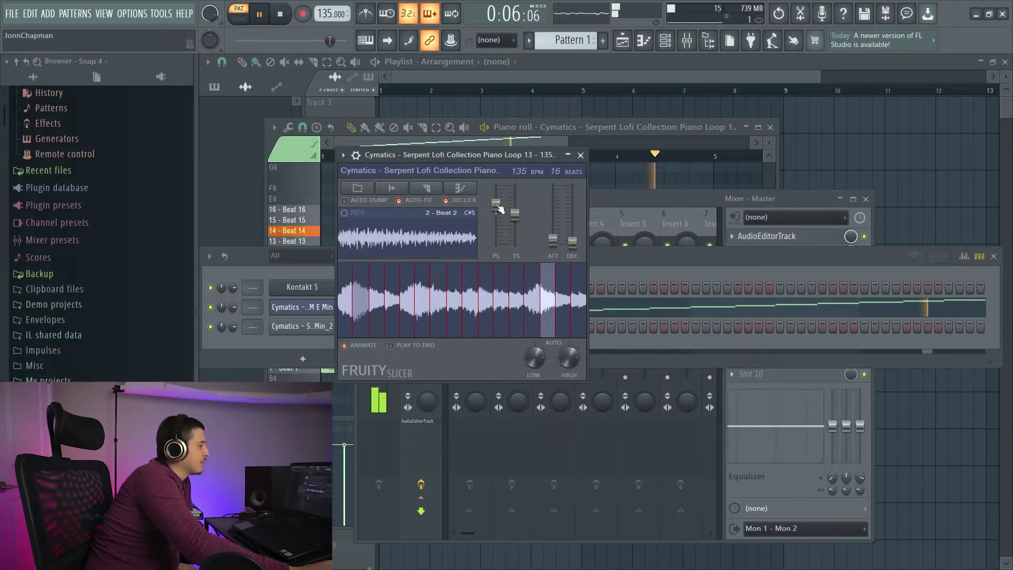
{"action": "left_click", "coordinate": [282, 15]}
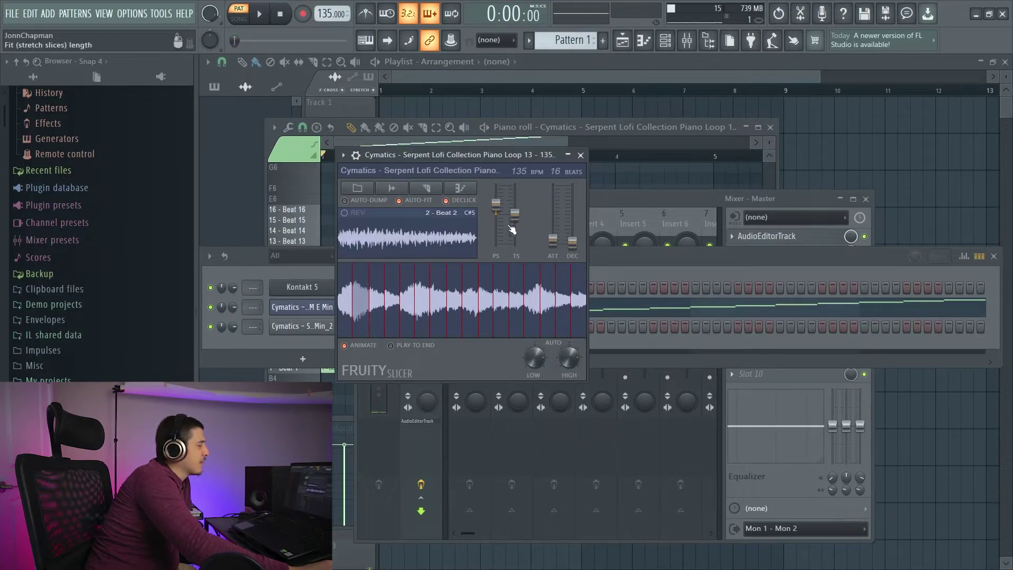
{"action": "left_click_drag", "start_coordinate": [499, 208], "coordinate": [496, 185]}
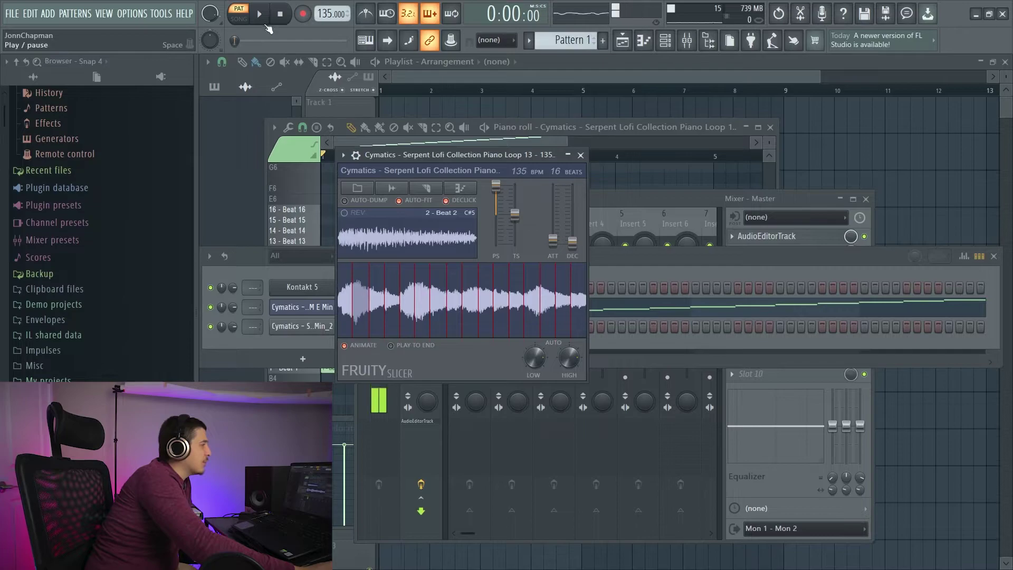
{"action": "left_click", "coordinate": [261, 15]}
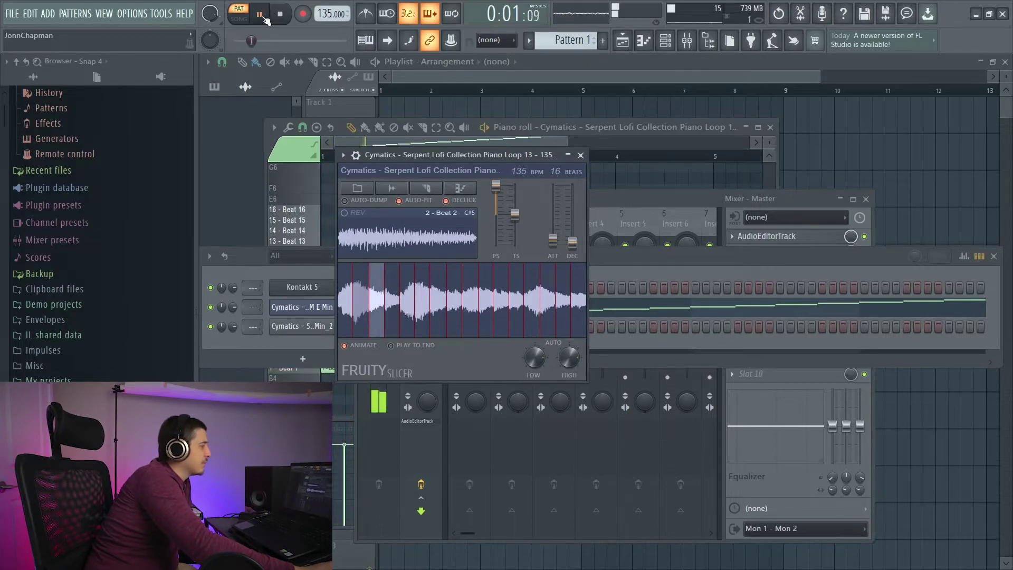
{"action": "left_click_drag", "start_coordinate": [496, 186], "coordinate": [497, 217]}
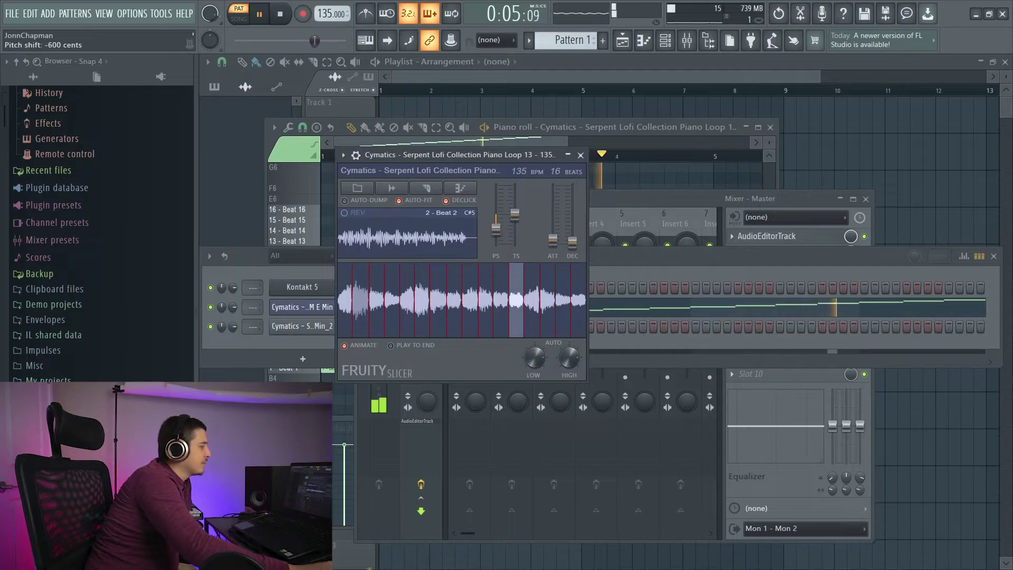
Toggle ANIMATE on and off during playback, leaving slice animation enabled
{"action": "key", "text": "space"}
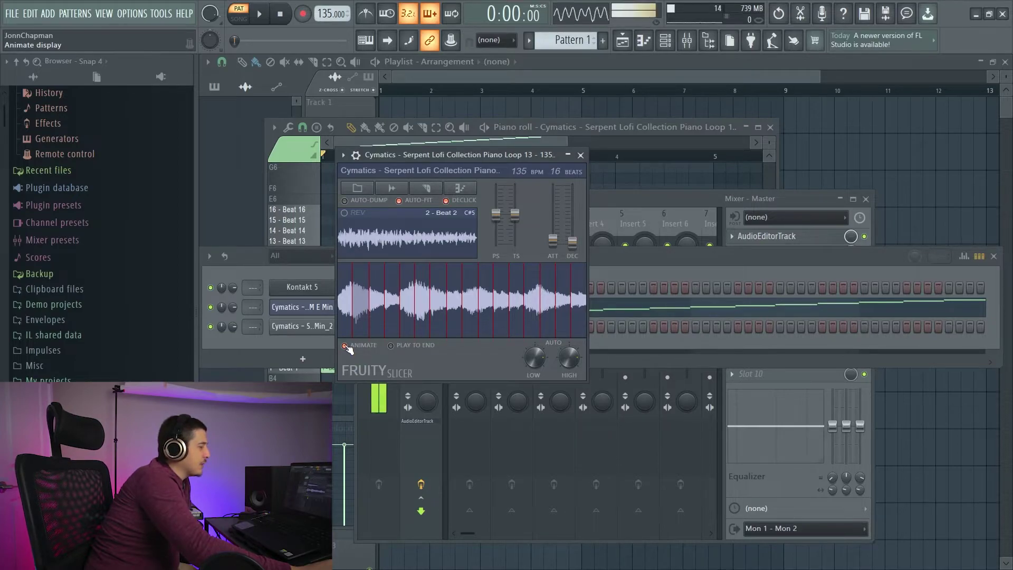
{"action": "key", "text": "space"}
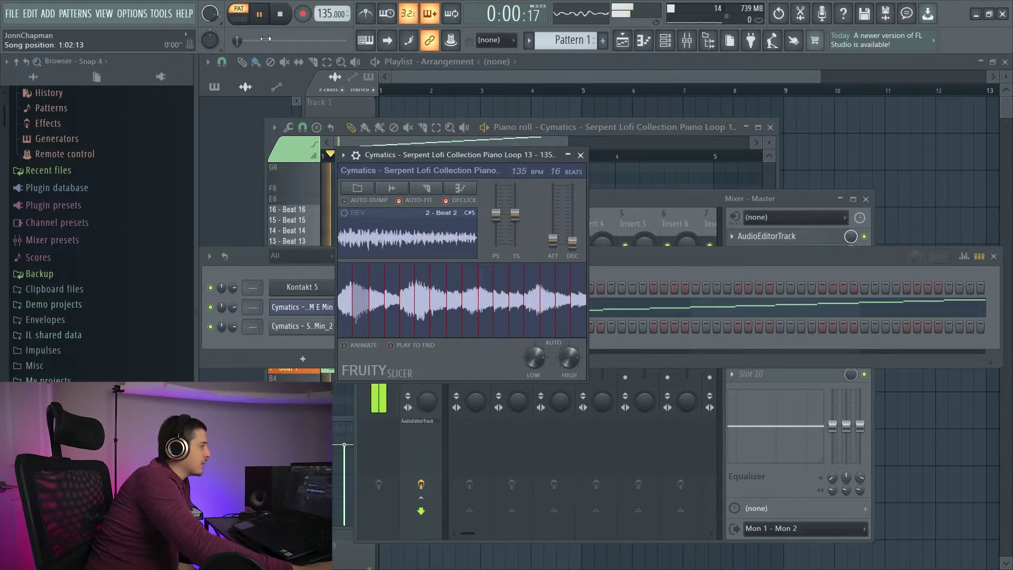
{"action": "left_click", "coordinate": [349, 346]}
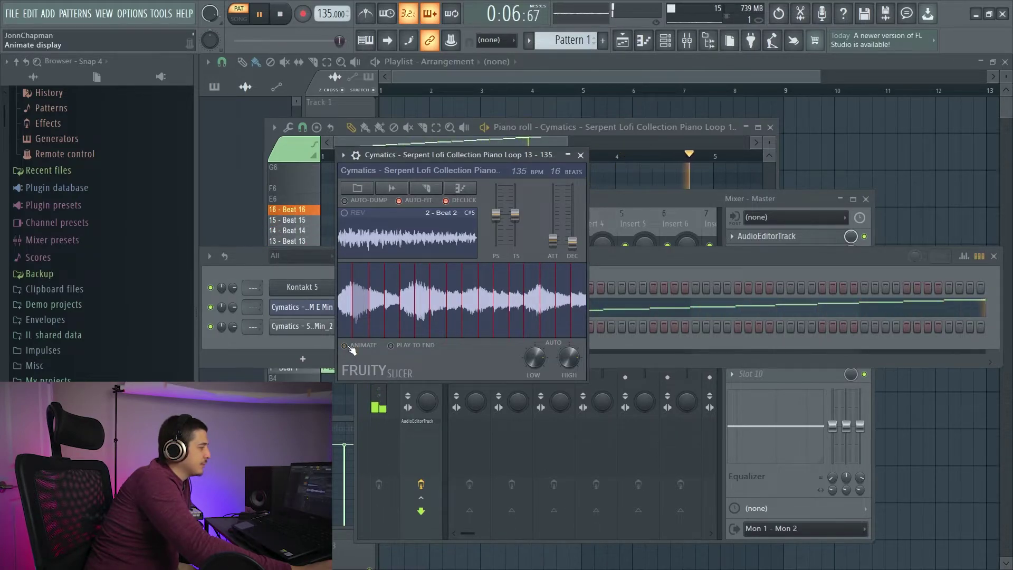
{"action": "left_click", "coordinate": [350, 346]}
{"action": "left_click", "coordinate": [346, 347]}
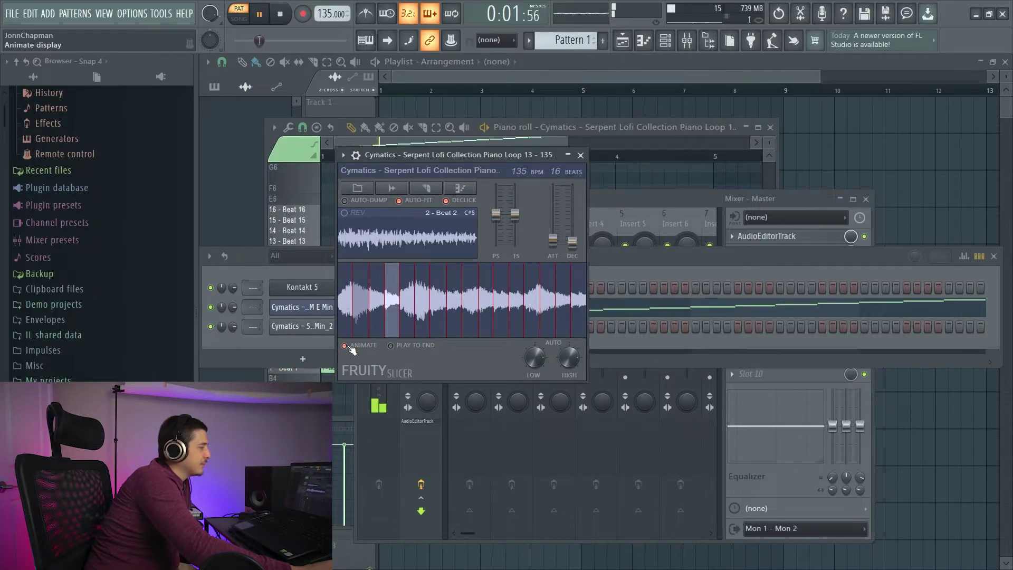
{"action": "left_click", "coordinate": [350, 346]}
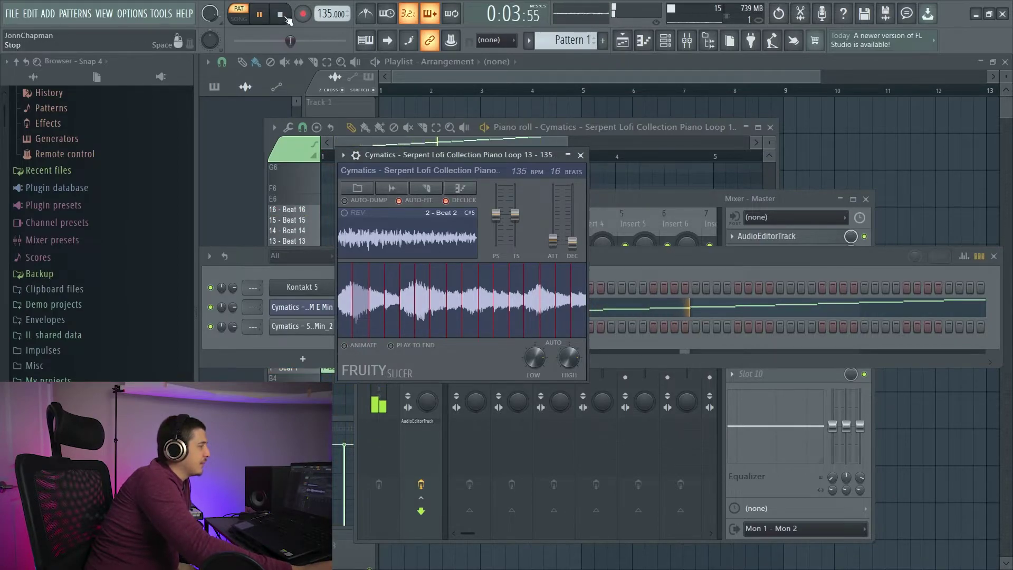
{"action": "key", "text": "space"}
{"action": "key", "text": "space"}
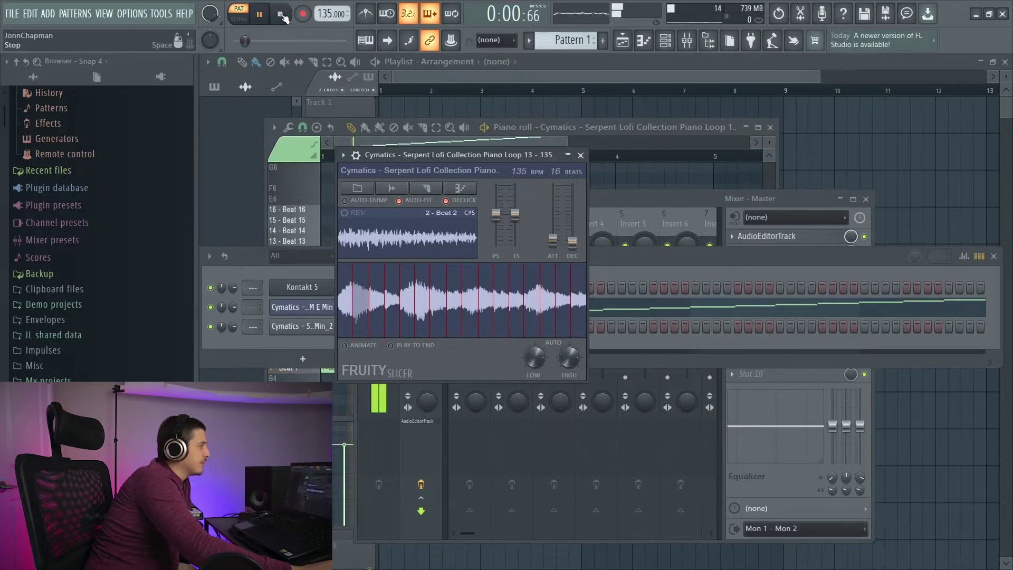
{"action": "key", "text": "space"}
{"action": "left_click", "coordinate": [346, 346]}
{"action": "key", "text": "space"}
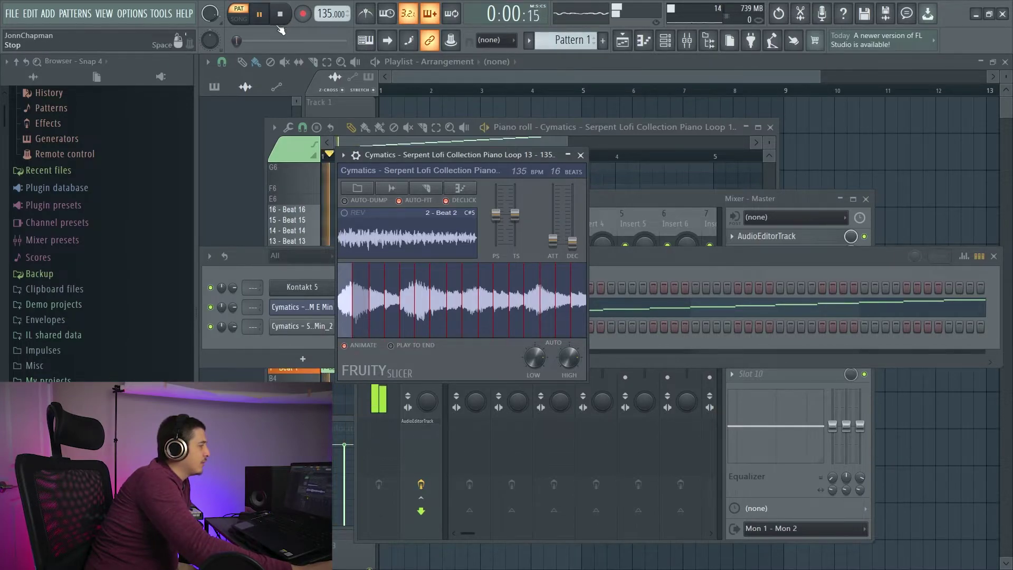
{"action": "key", "text": "space"}
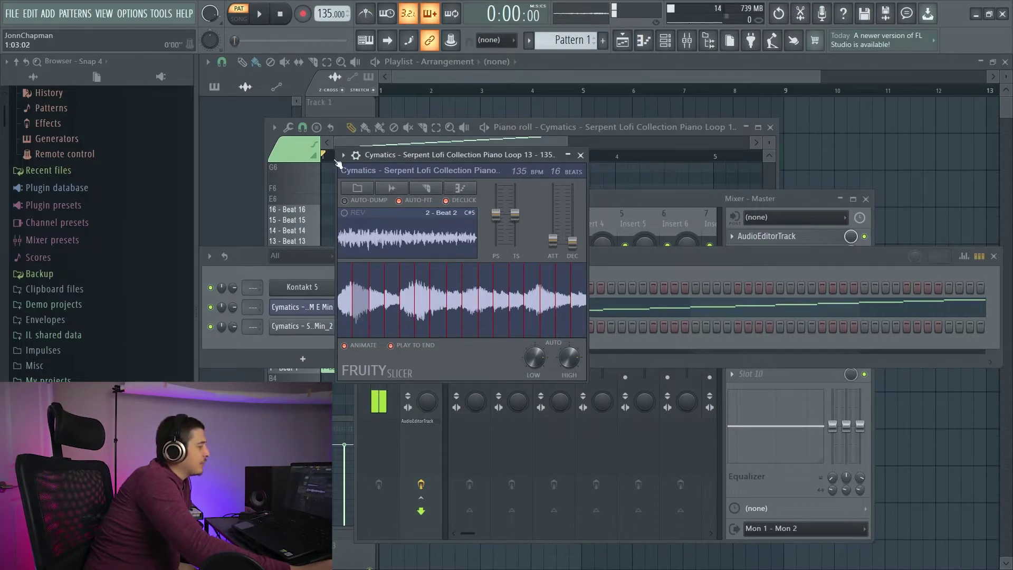
Audition the first slices in the waveform, then switch off Play to end
{"action": "left_click", "coordinate": [379, 244]}
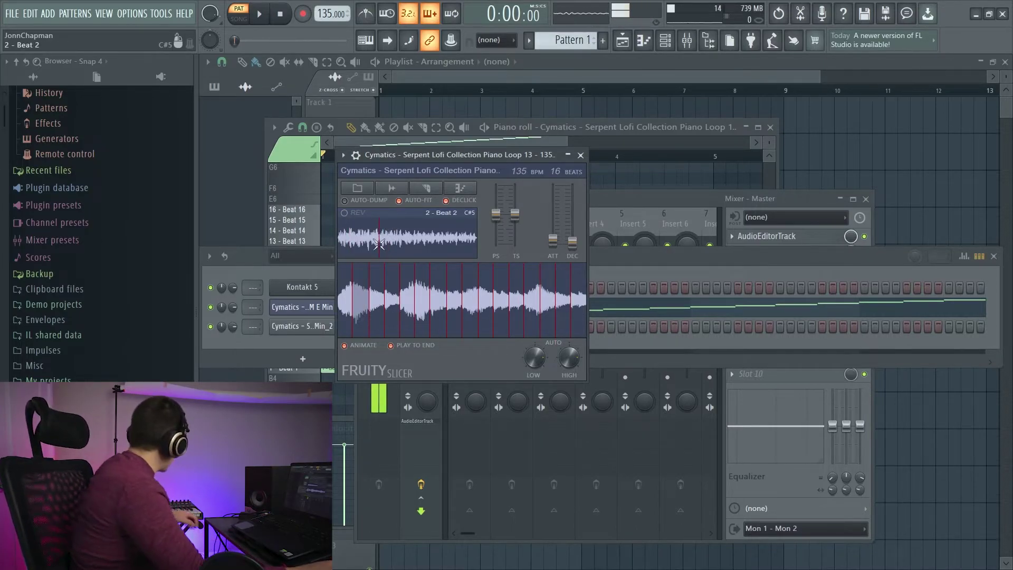
{"action": "left_click", "coordinate": [341, 305]}
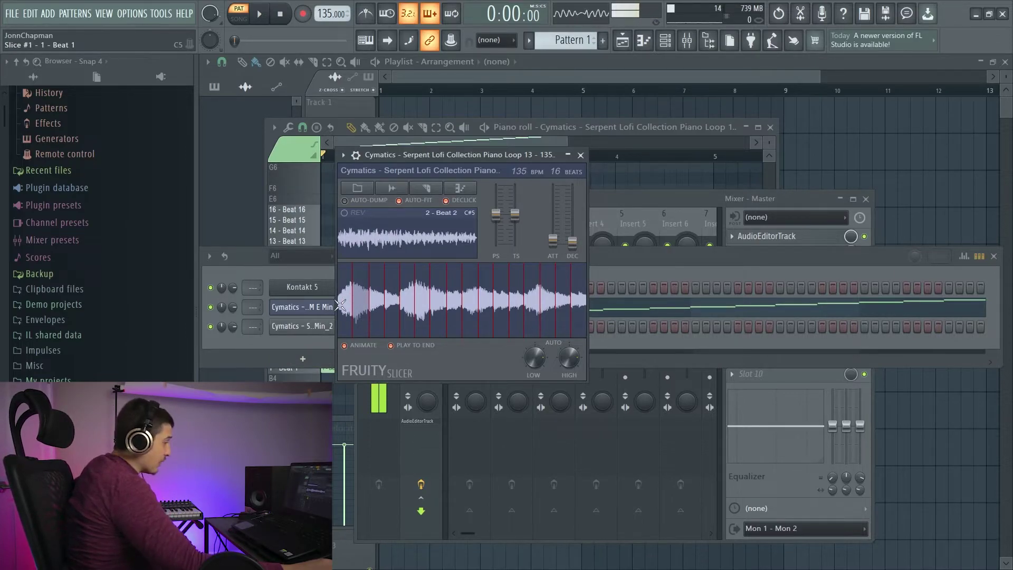
{"action": "left_click", "coordinate": [348, 304]}
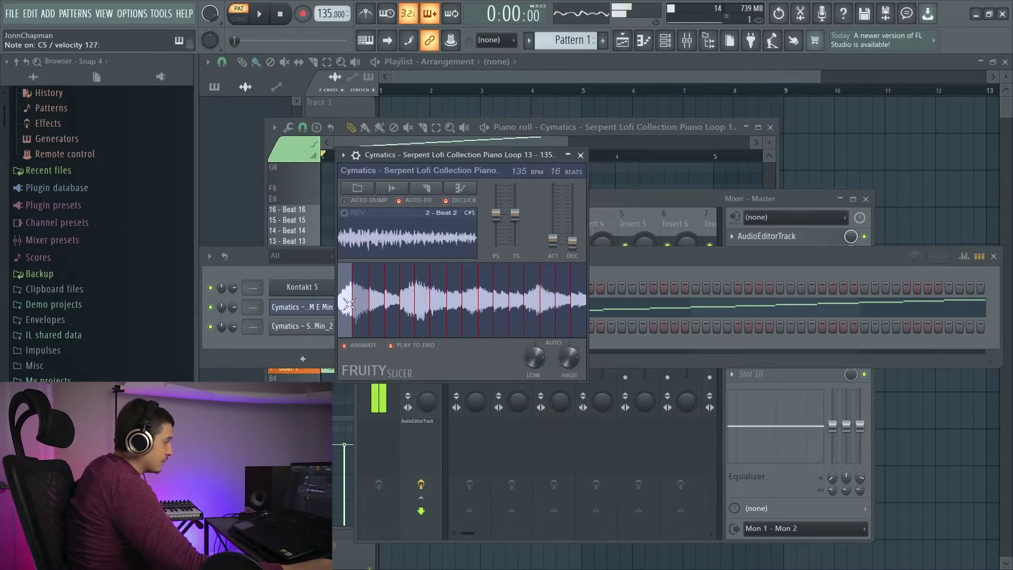
{"action": "left_click", "coordinate": [392, 346]}
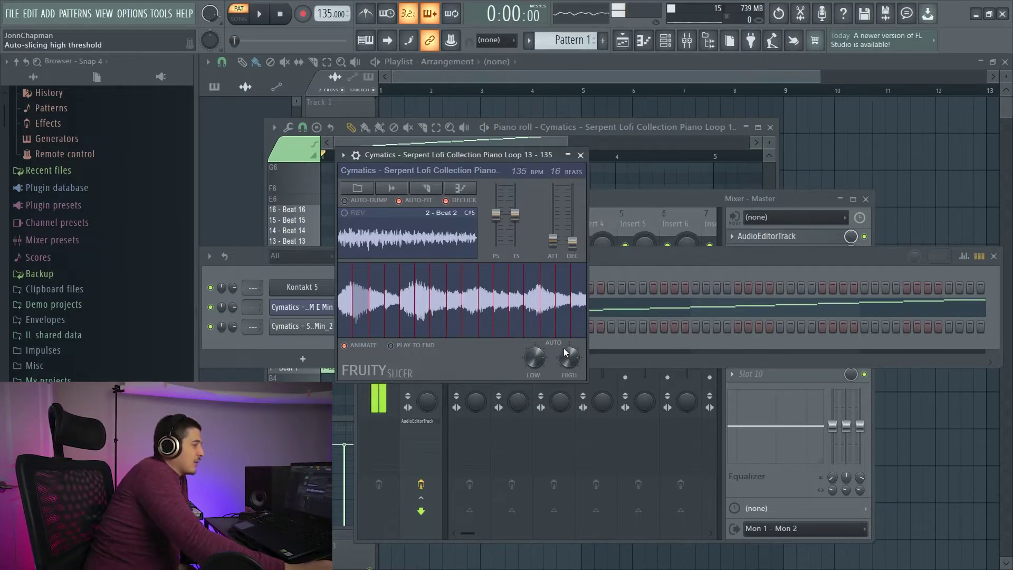
Turn the AUTO high and low threshold knobs, cutting the slices down to 5, then 3
{"action": "left_click_drag", "start_coordinate": [570, 357], "coordinate": [573, 342]}
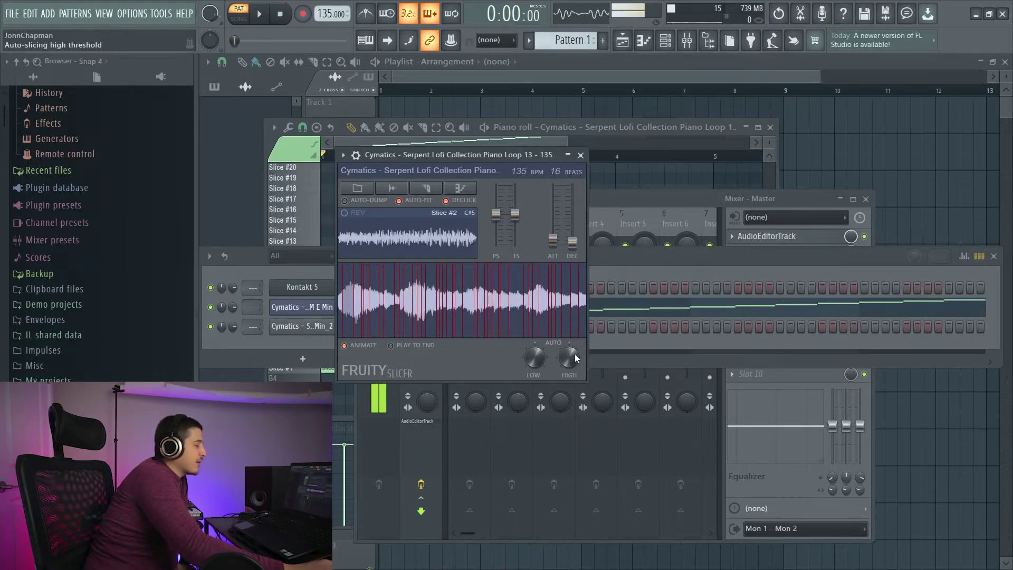
{"action": "left_click_drag", "start_coordinate": [570, 357], "coordinate": [570, 381]}
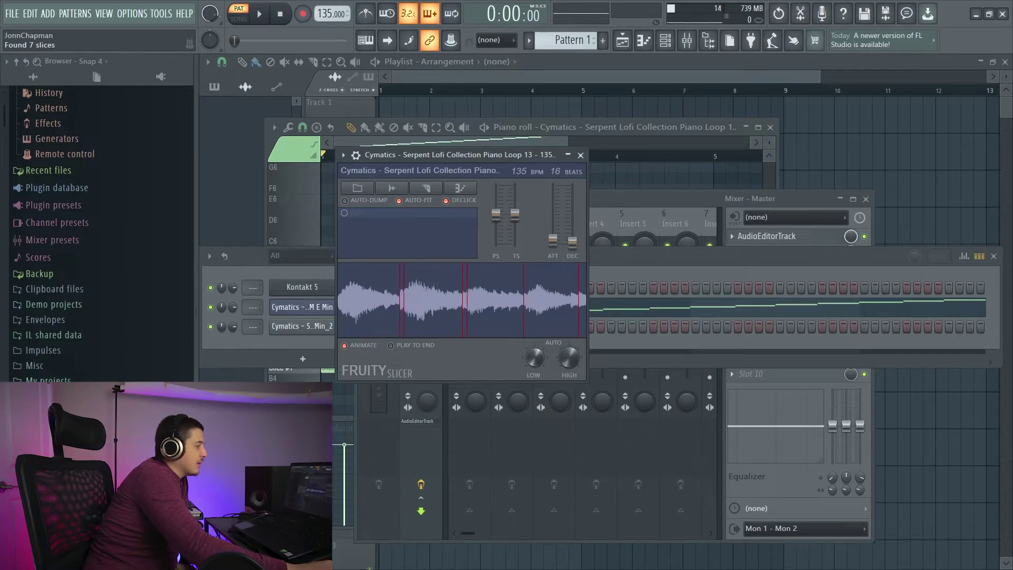
{"action": "left_click_drag", "start_coordinate": [570, 369], "coordinate": [541, 357]}
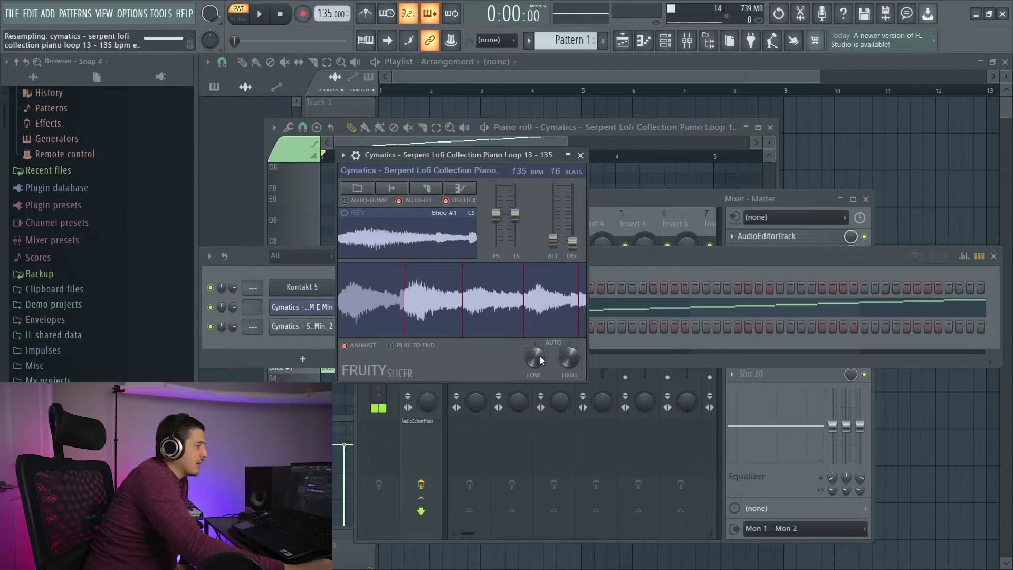
{"action": "left_click_drag", "start_coordinate": [541, 360], "coordinate": [541, 356]}
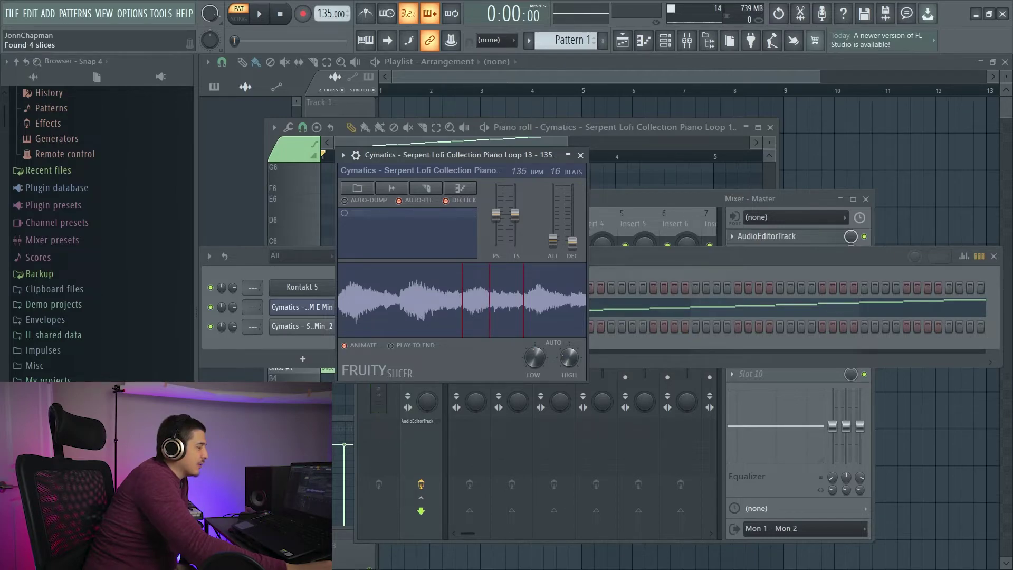
{"action": "left_click_drag", "start_coordinate": [534, 358], "coordinate": [534, 349]}
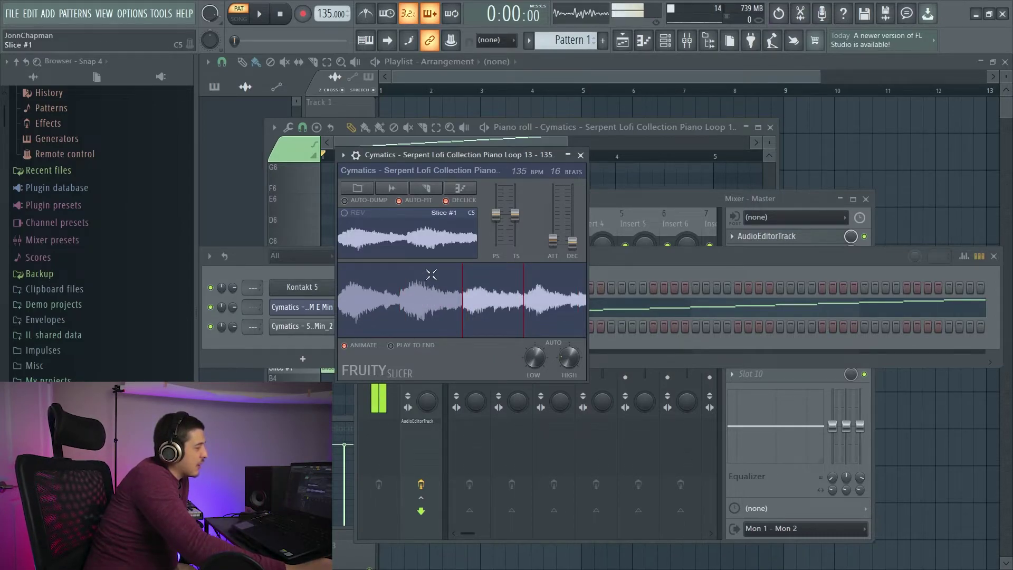
Audition the re-sliced loop and split the first slice in two
{"action": "left_click", "coordinate": [451, 285]}
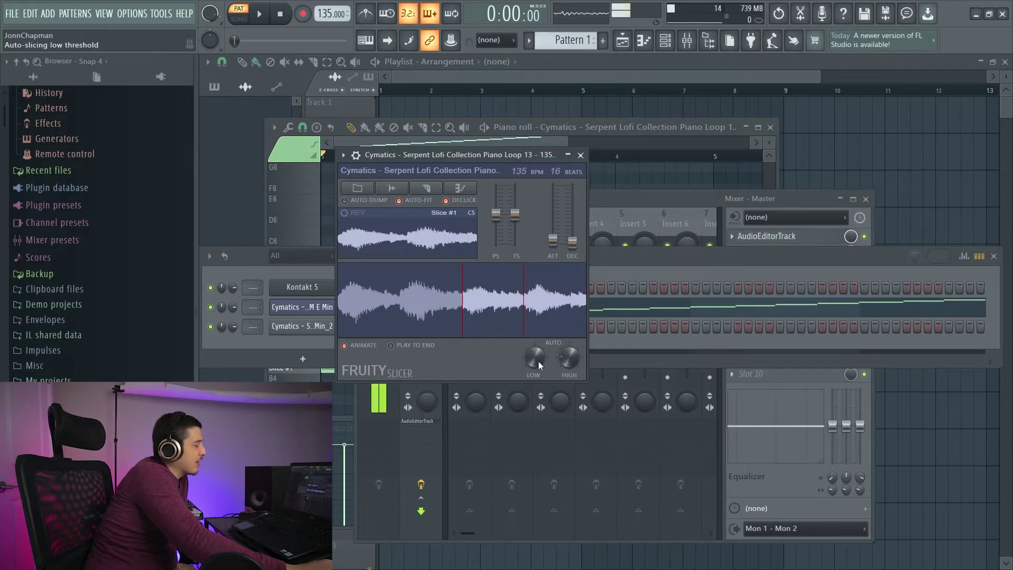
{"action": "left_click", "coordinate": [390, 226]}
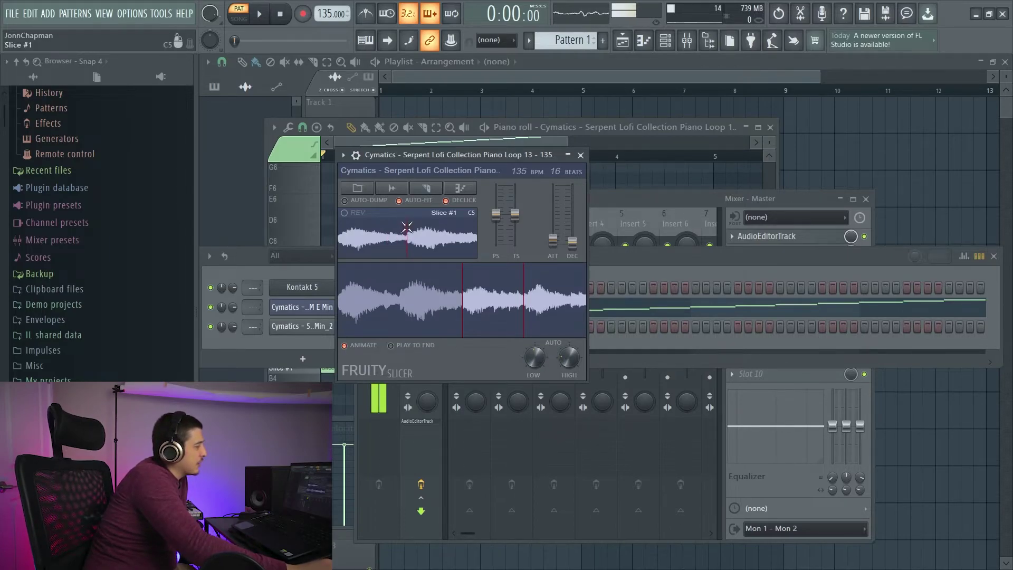
{"action": "right_click", "coordinate": [406, 228]}
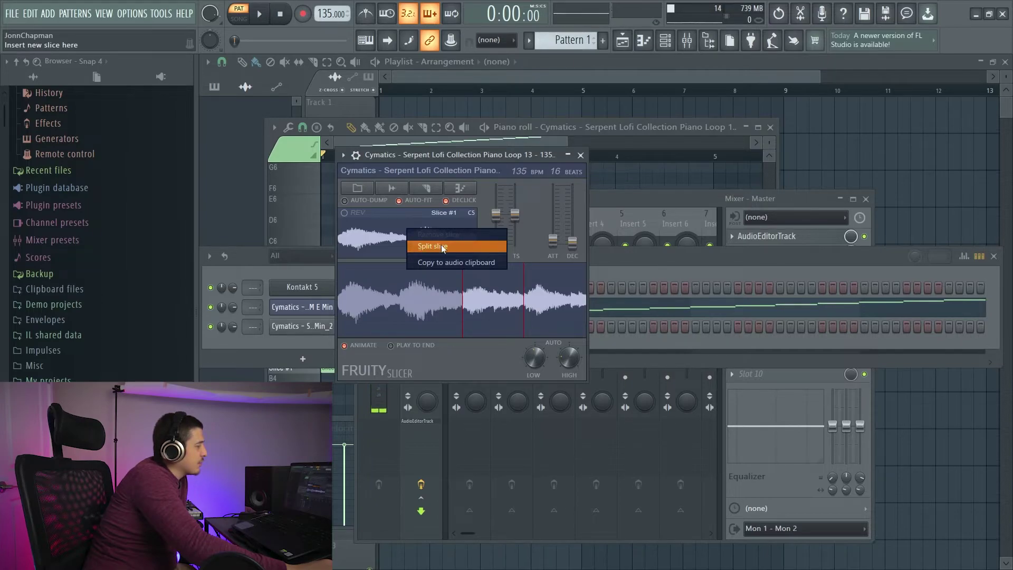
{"action": "left_click", "coordinate": [441, 246]}
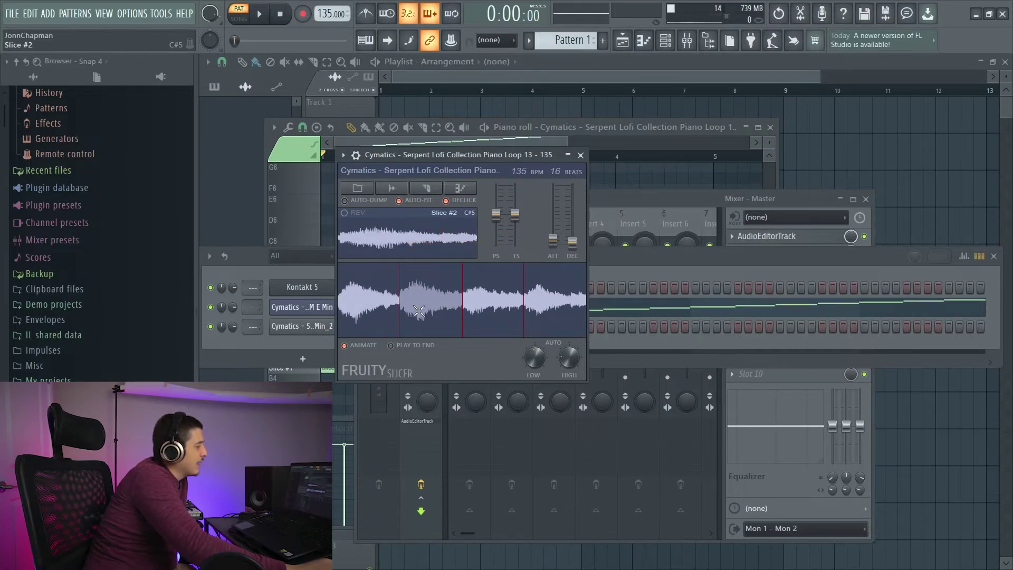
Preview Slices #1 through #4 forwards, then backwards
{"action": "left_click", "coordinate": [375, 272]}
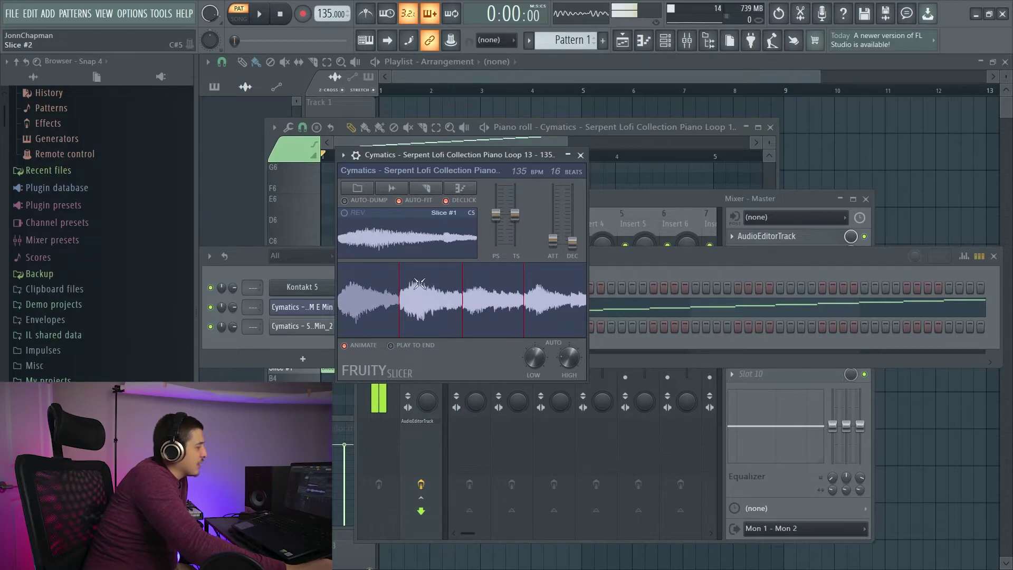
{"action": "left_click", "coordinate": [433, 297]}
{"action": "left_click", "coordinate": [493, 288]}
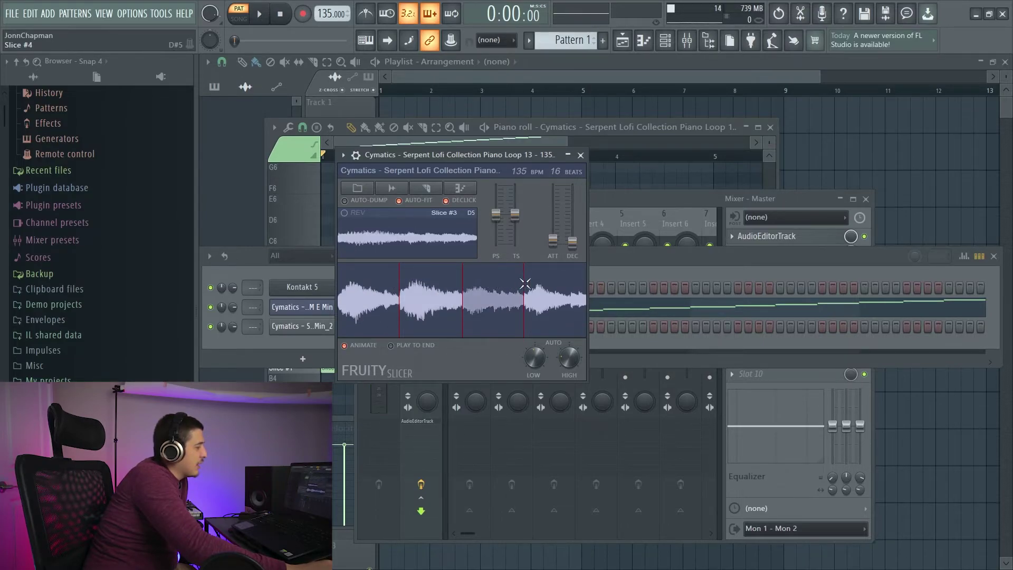
{"action": "left_click", "coordinate": [545, 285]}
{"action": "left_click", "coordinate": [506, 286]}
{"action": "left_click", "coordinate": [493, 287]}
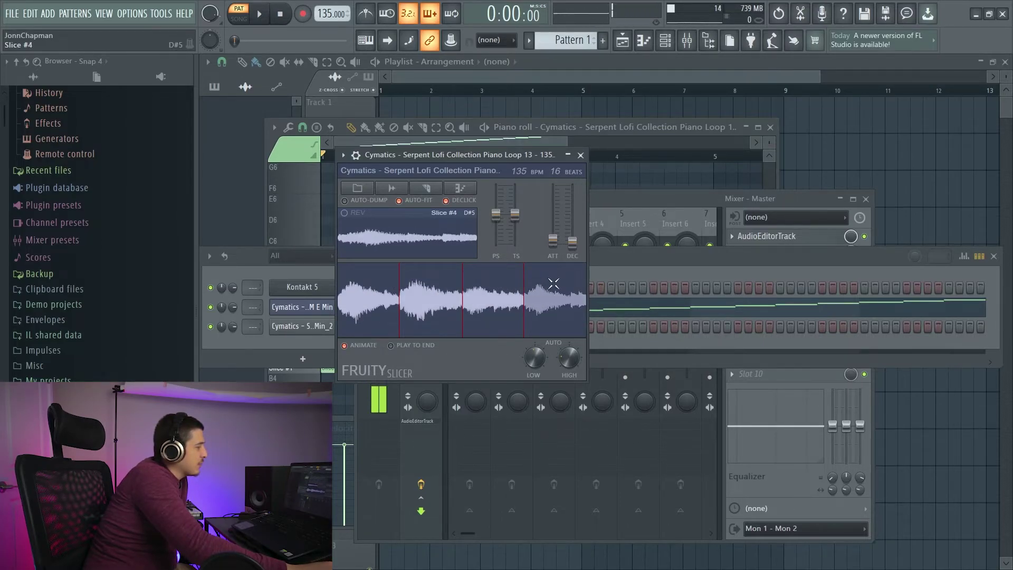
{"action": "left_click", "coordinate": [490, 288]}
{"action": "left_click", "coordinate": [429, 293]}
{"action": "left_click", "coordinate": [369, 295]}
{"action": "left_click", "coordinate": [554, 296]}
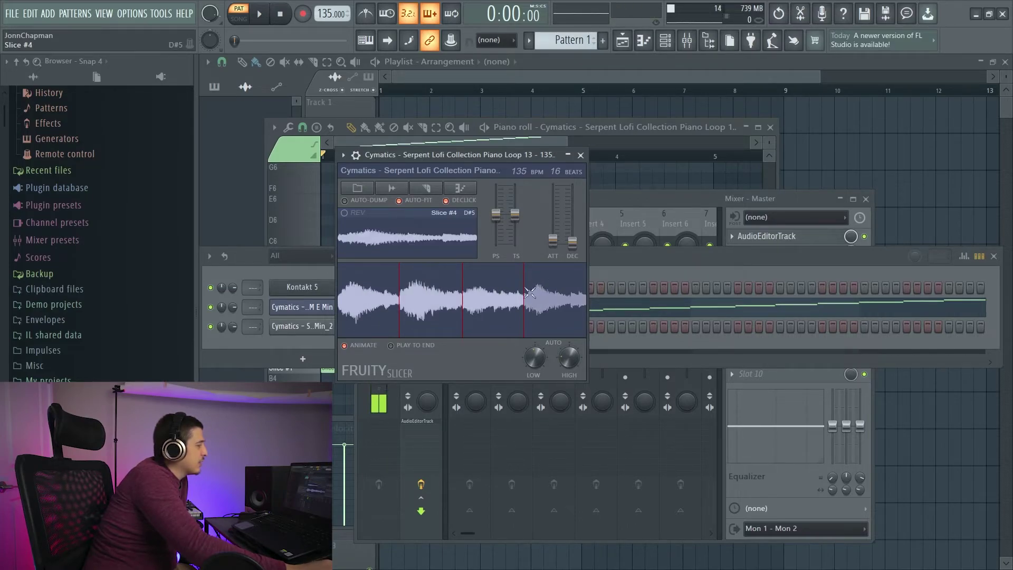
Split Slice #4, then remove the newly added slice marker again
{"action": "right_click", "coordinate": [358, 238]}
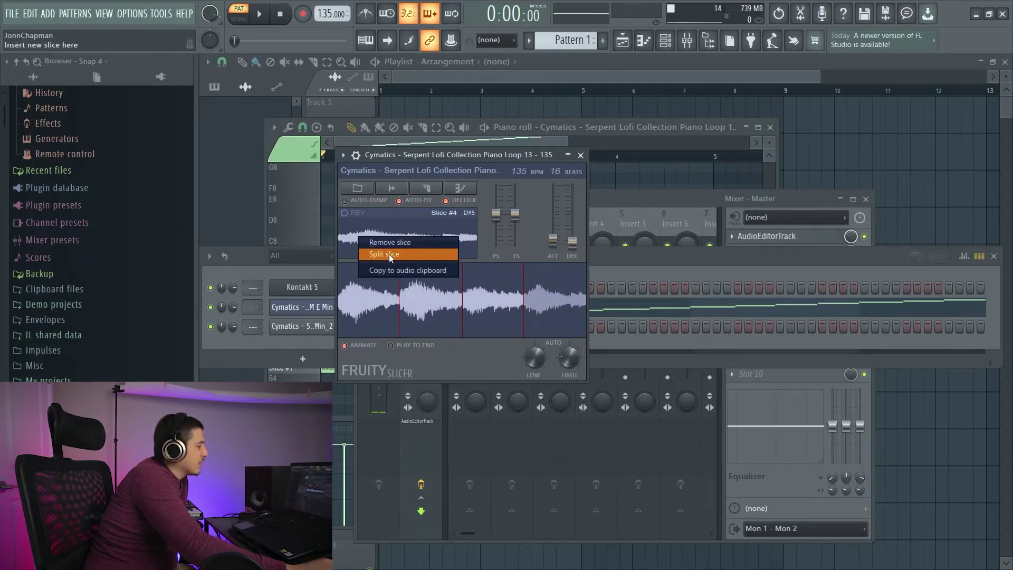
{"action": "left_click", "coordinate": [389, 256]}
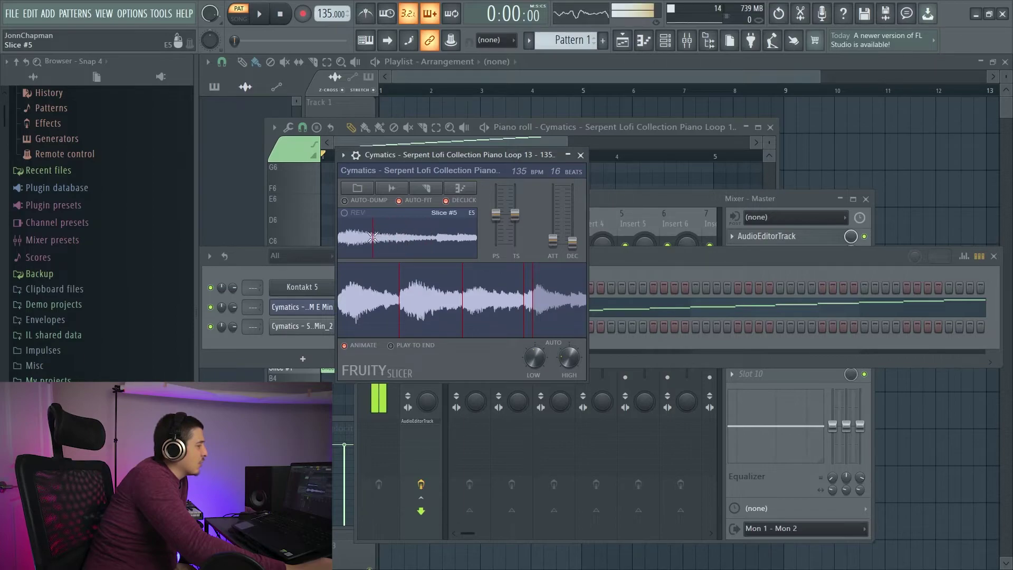
{"action": "right_click", "coordinate": [375, 240]}
{"action": "left_click", "coordinate": [391, 246]}
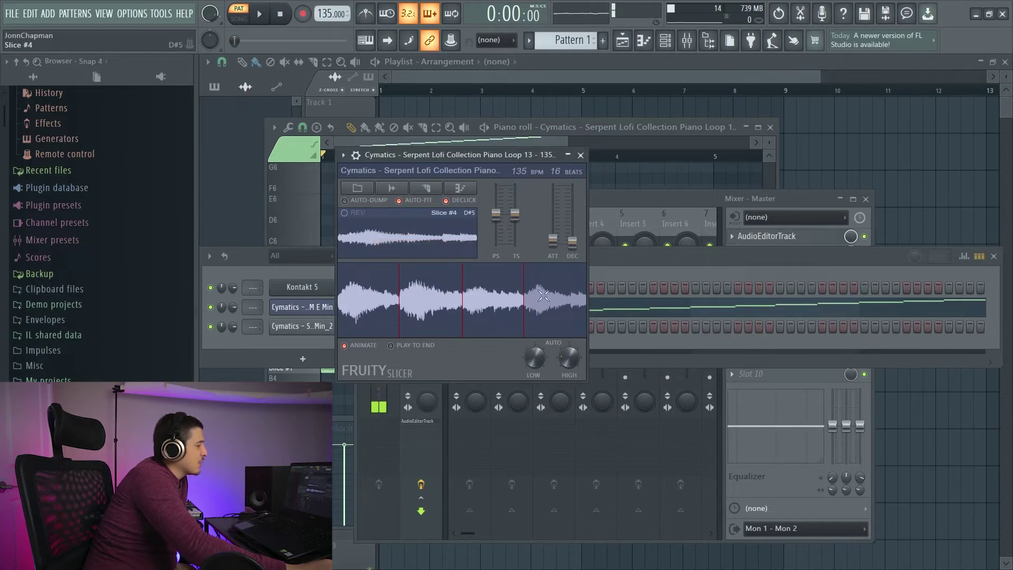
{"action": "right_click", "coordinate": [399, 234]}
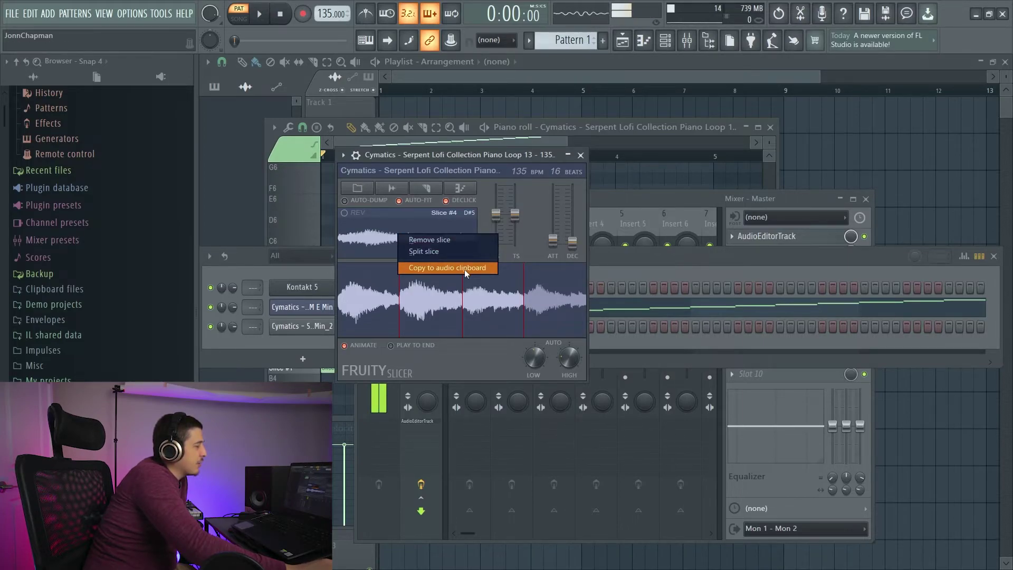
Copy Slice #4 to the audio clipboard, drop it on Track 1, then delete the clip
{"action": "left_click", "coordinate": [432, 268]}
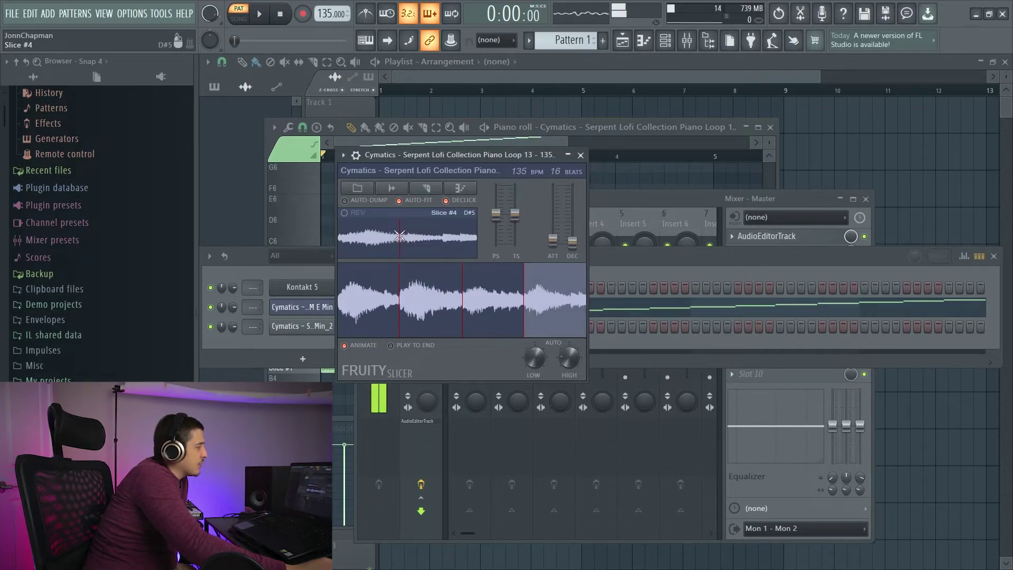
{"action": "left_click_drag", "start_coordinate": [402, 230], "coordinate": [398, 105]}
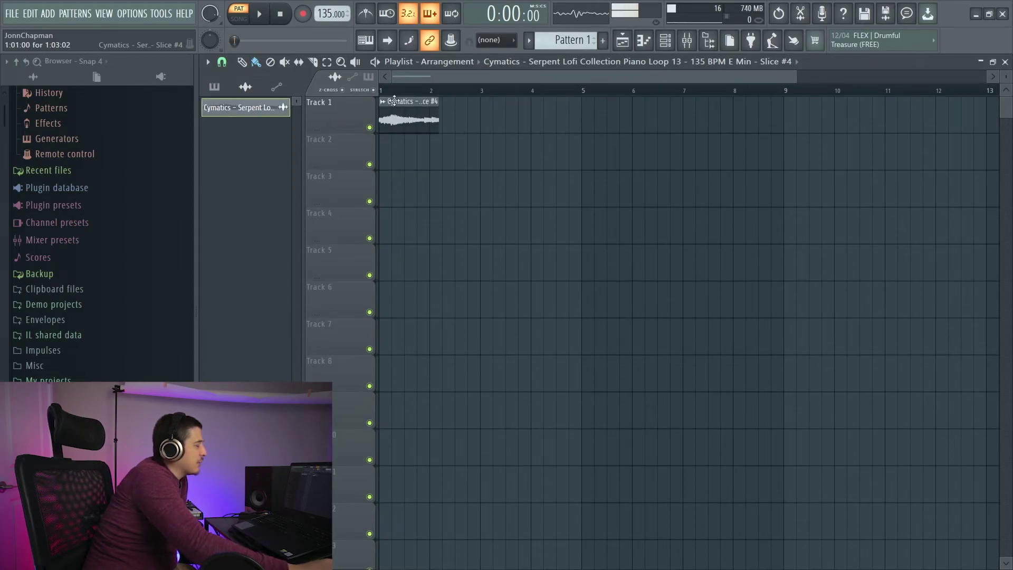
{"action": "right_click", "coordinate": [420, 123]}
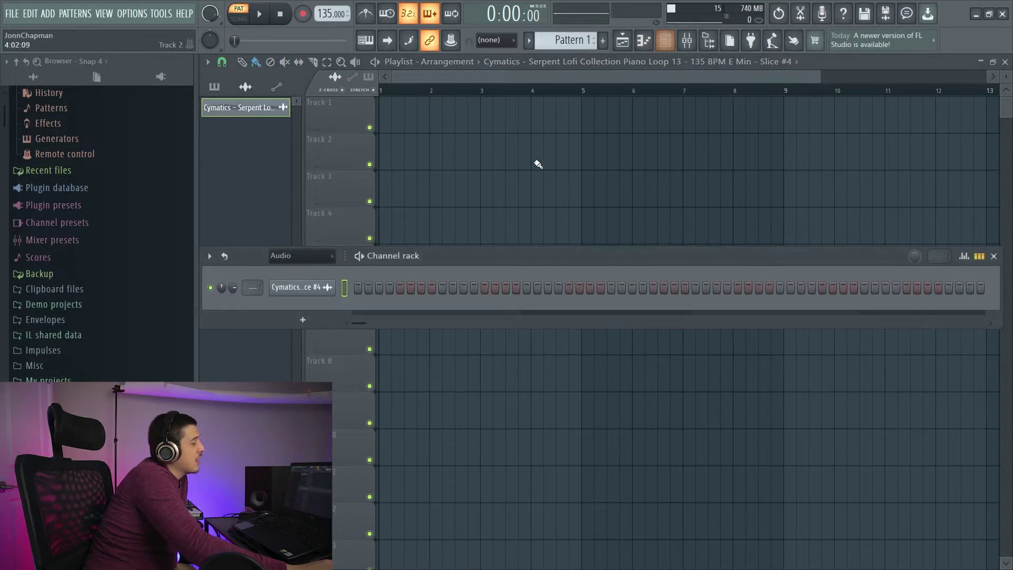
Open the Slice #4 channel's sample settings and rearrange the windows
{"action": "left_click", "coordinate": [665, 40]}
{"action": "left_click", "coordinate": [297, 287]}
{"action": "left_click_drag", "start_coordinate": [491, 233], "coordinate": [463, 195]}
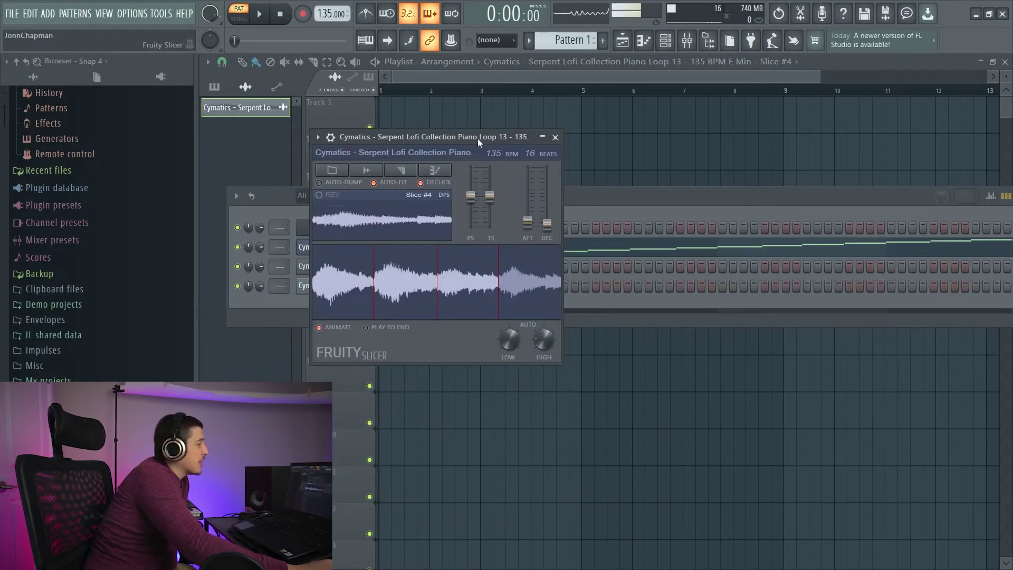
{"action": "left_click_drag", "start_coordinate": [455, 137], "coordinate": [311, 143]}
Reverse Slice #4, play the pattern, then switch REV off again
{"action": "left_click", "coordinate": [508, 265]}
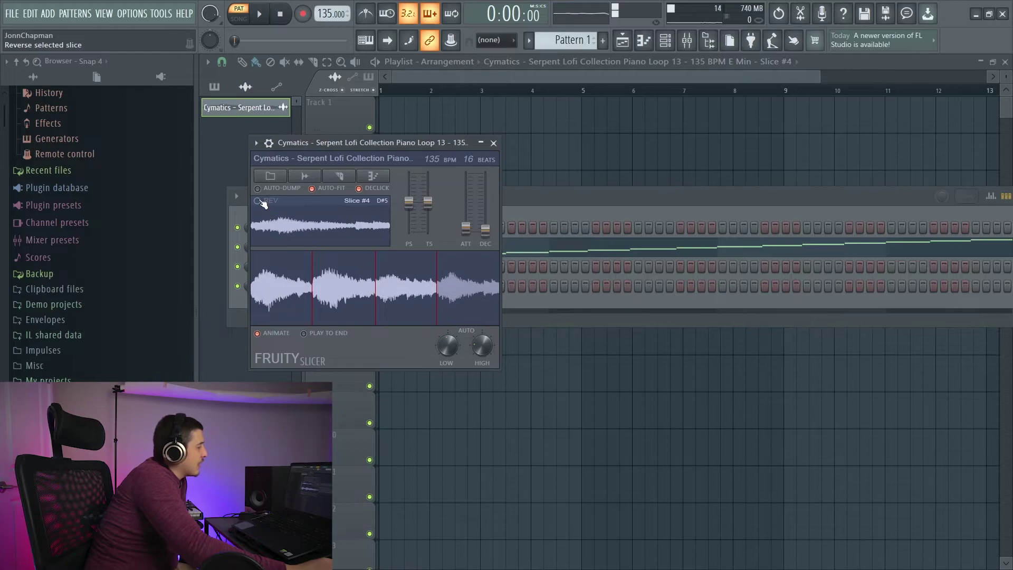
{"action": "left_click", "coordinate": [258, 201]}
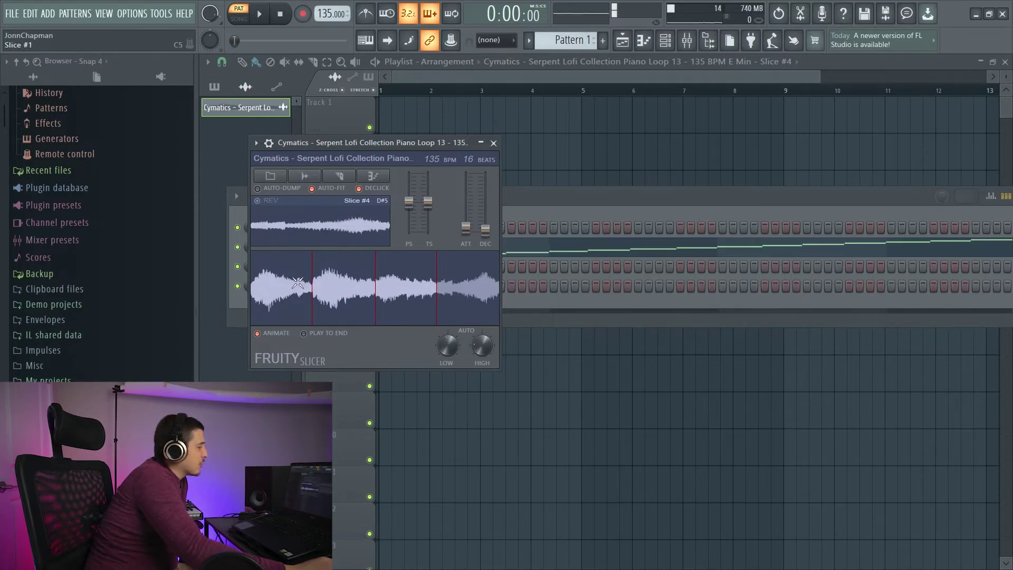
{"action": "left_click", "coordinate": [263, 15]}
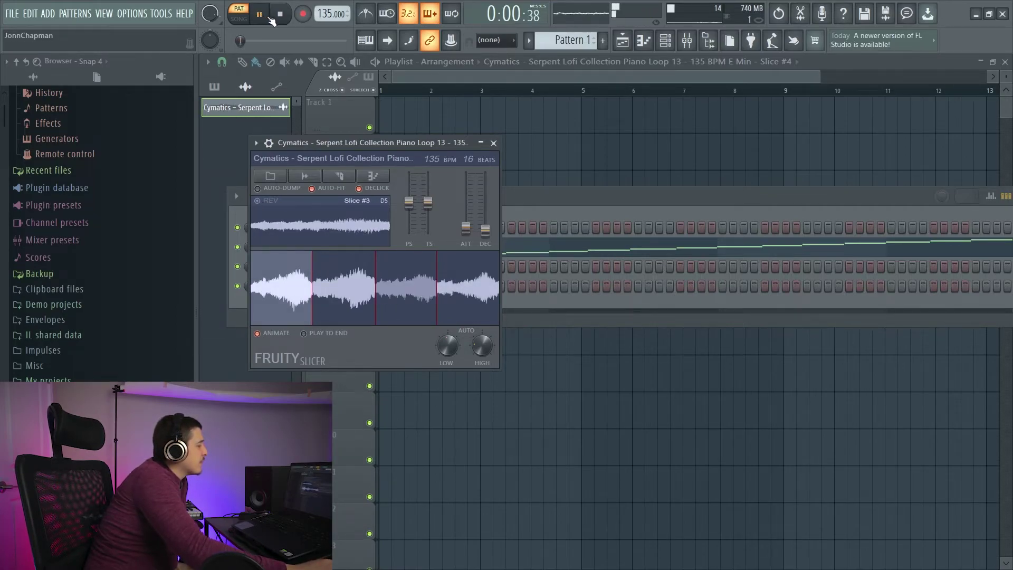
{"action": "key", "text": "space"}
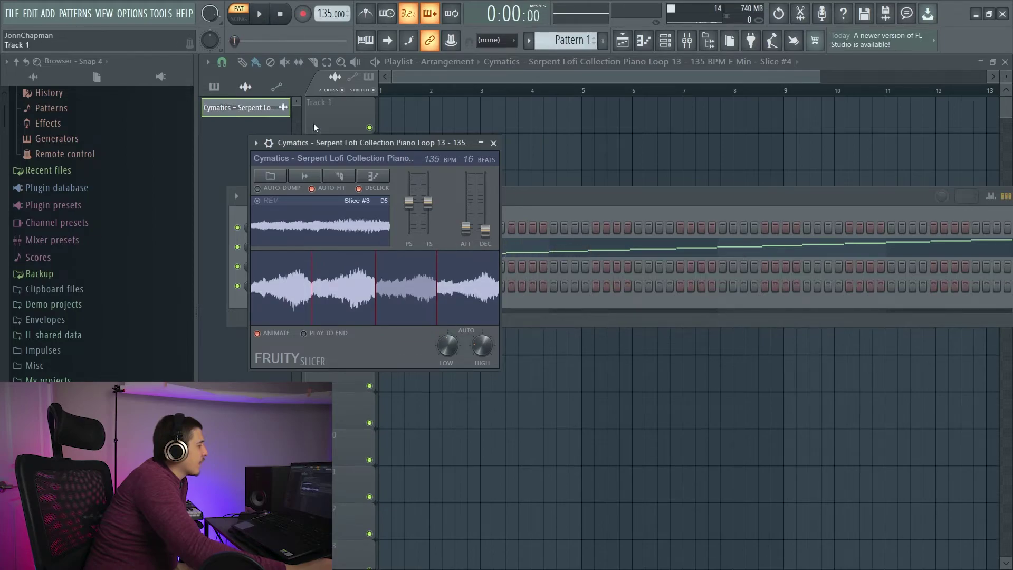
{"action": "left_click", "coordinate": [259, 201]}
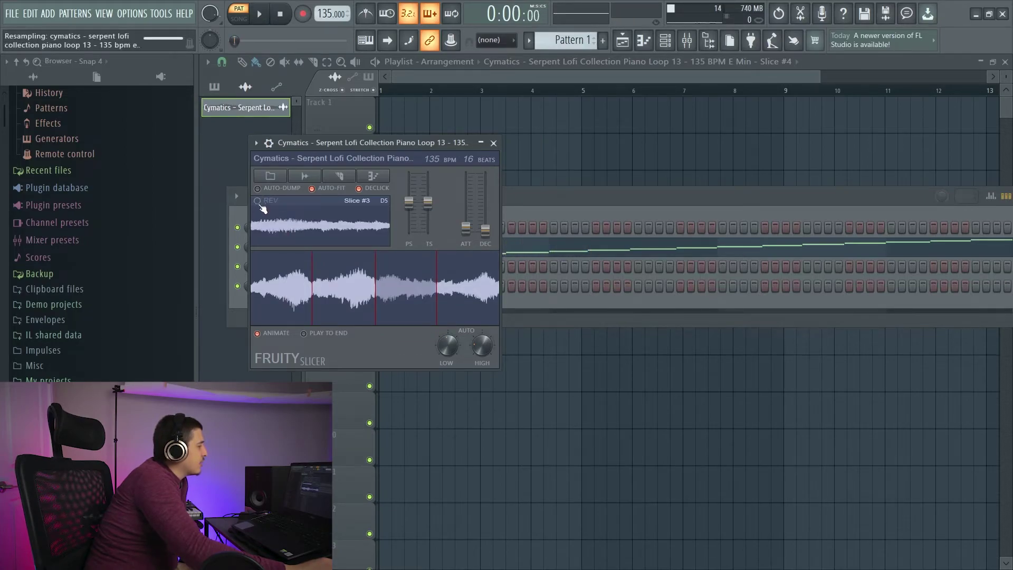
Preview Slice #2 and close the slice naming menu without changes
{"action": "left_click", "coordinate": [332, 283]}
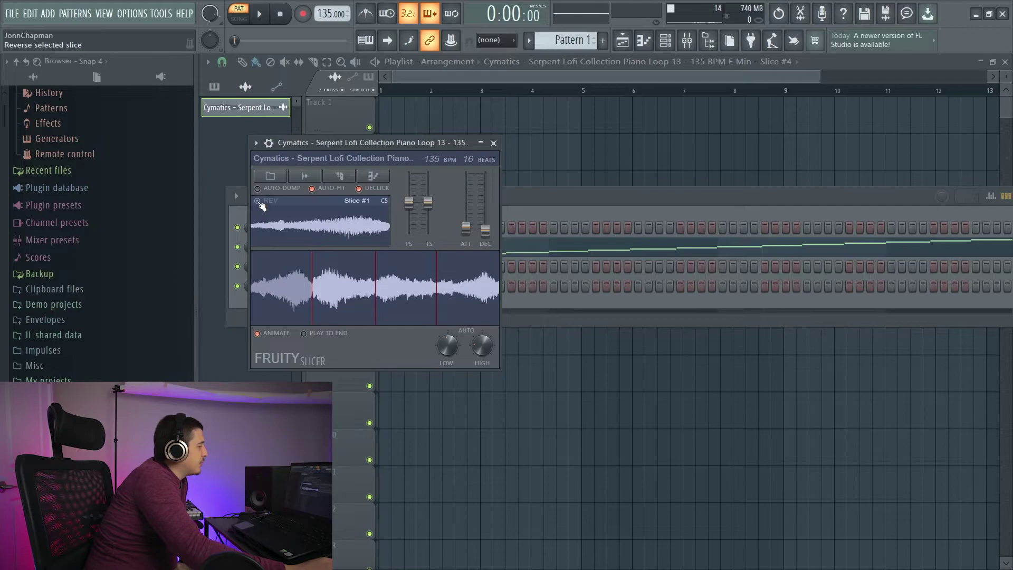
{"action": "left_click", "coordinate": [367, 201]}
{"action": "left_click", "coordinate": [357, 203]}
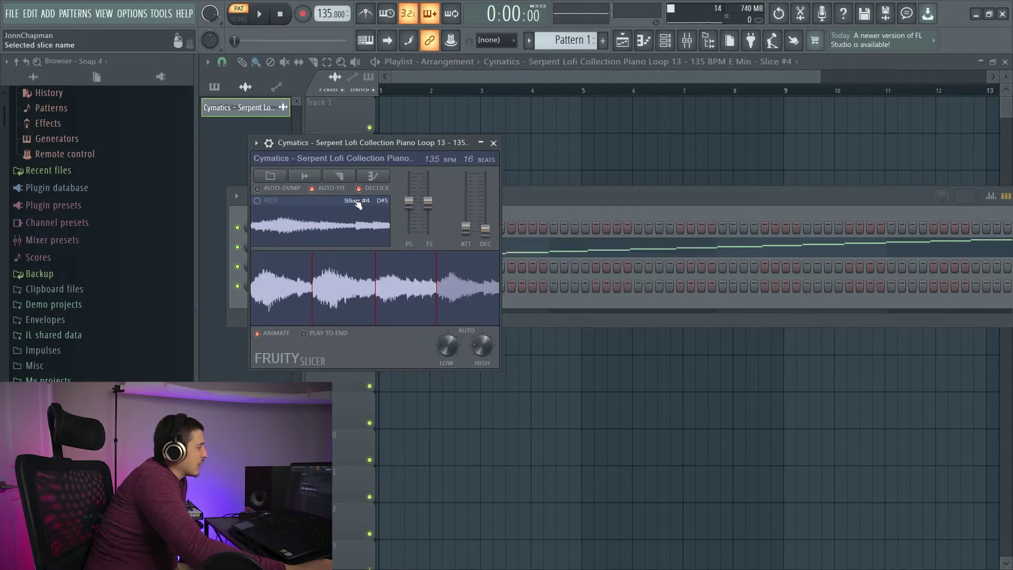
{"action": "left_click", "coordinate": [363, 202]}
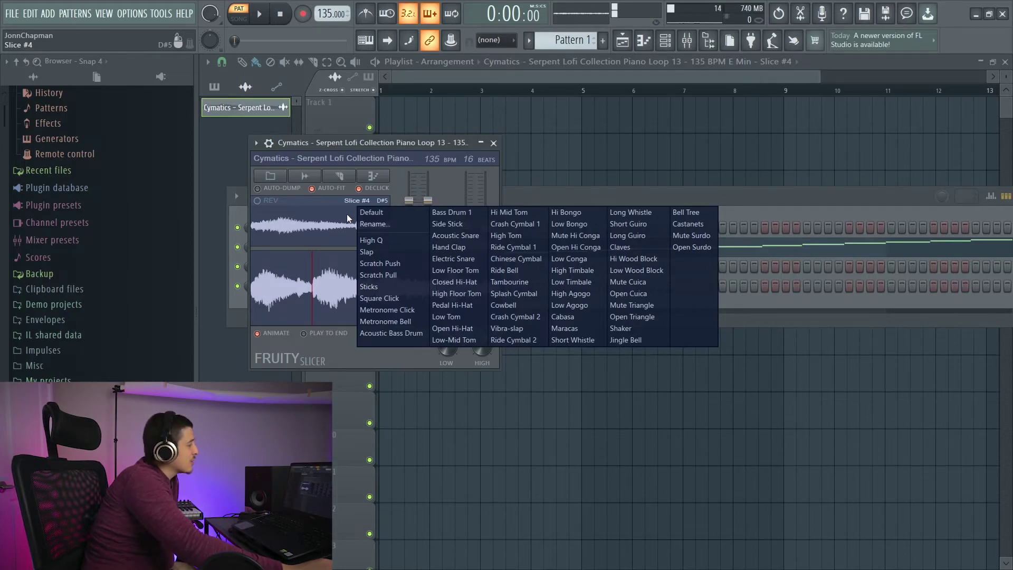
{"action": "left_click", "coordinate": [347, 214]}
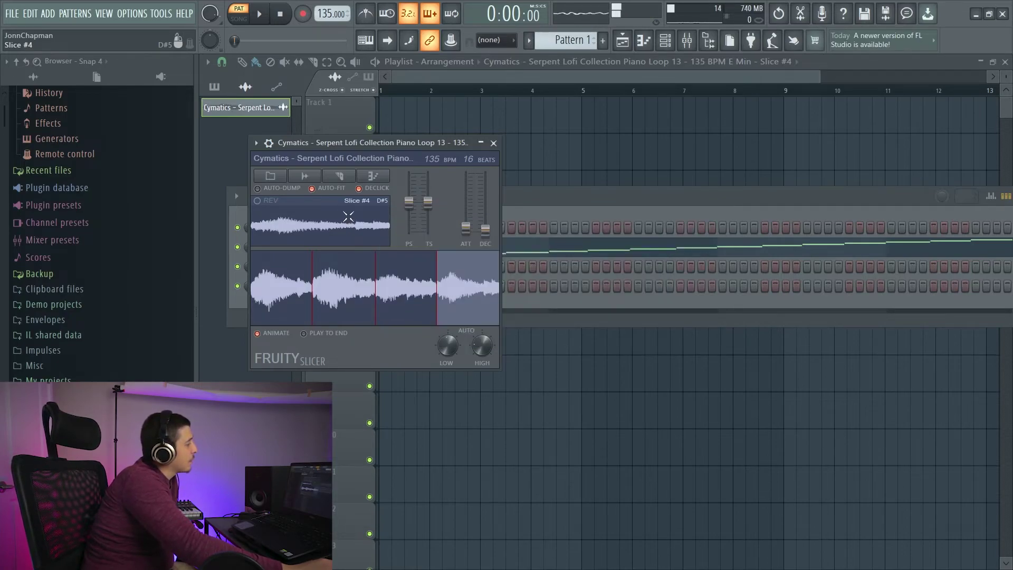
{"action": "left_click", "coordinate": [383, 201]}
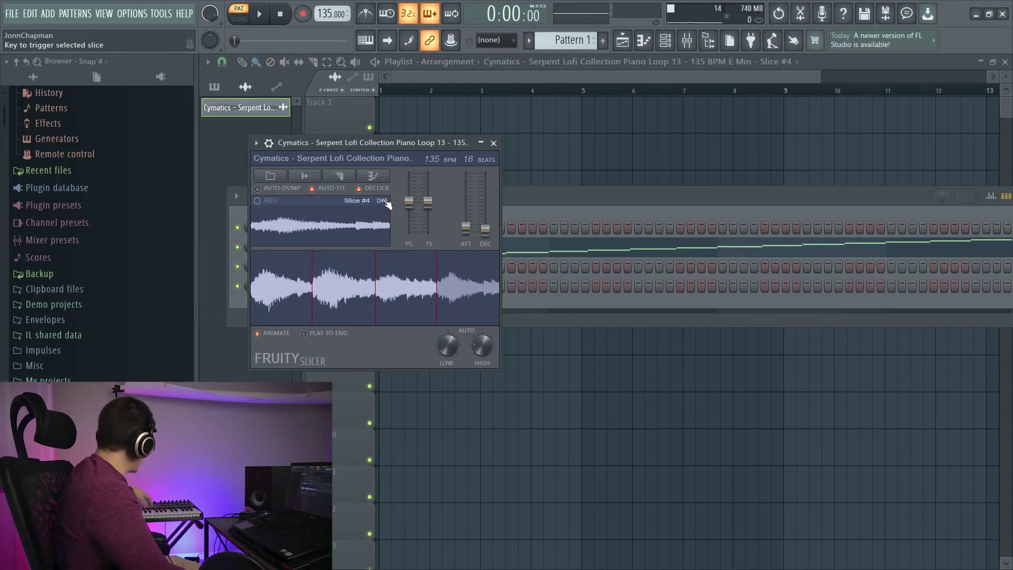
{"action": "left_click", "coordinate": [382, 201]}
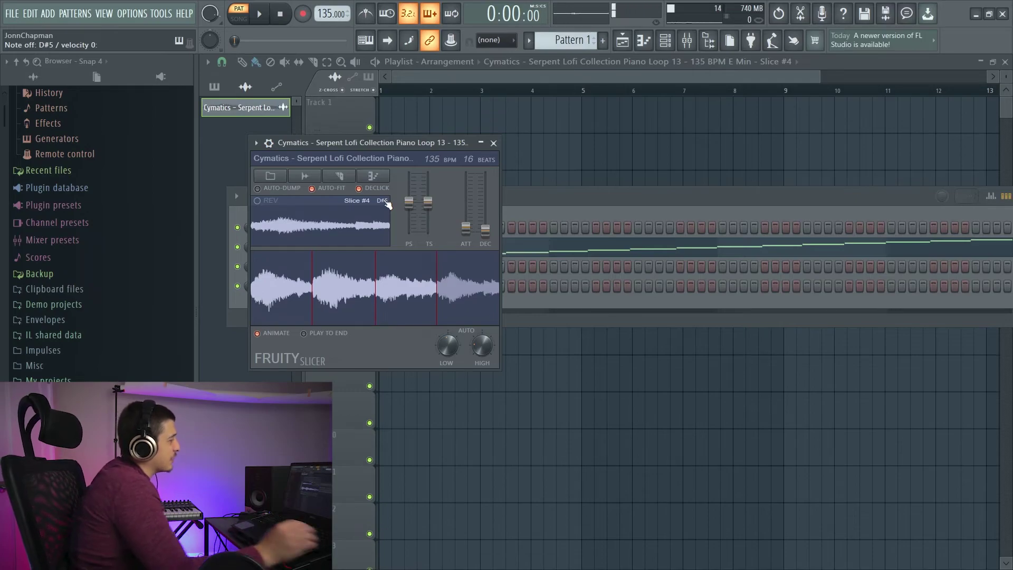
{"action": "left_click", "coordinate": [347, 312]}
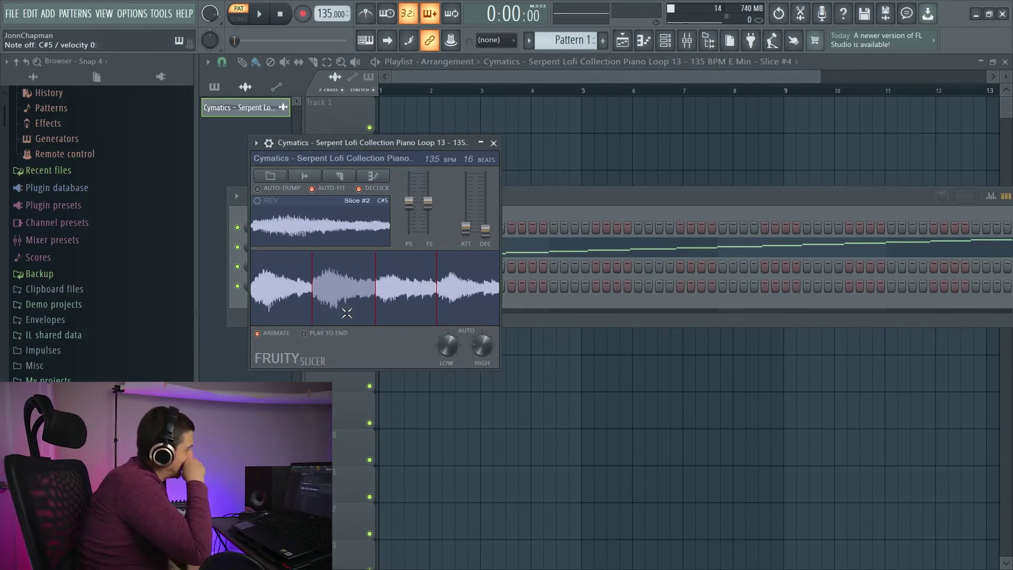
{"action": "left_click", "coordinate": [383, 201]}
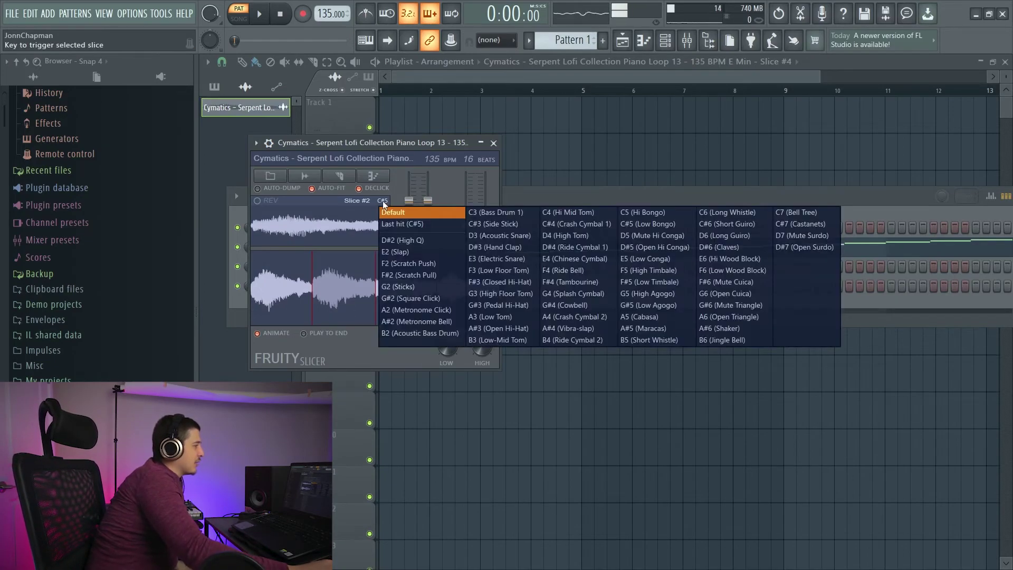
{"action": "left_click", "coordinate": [404, 141]}
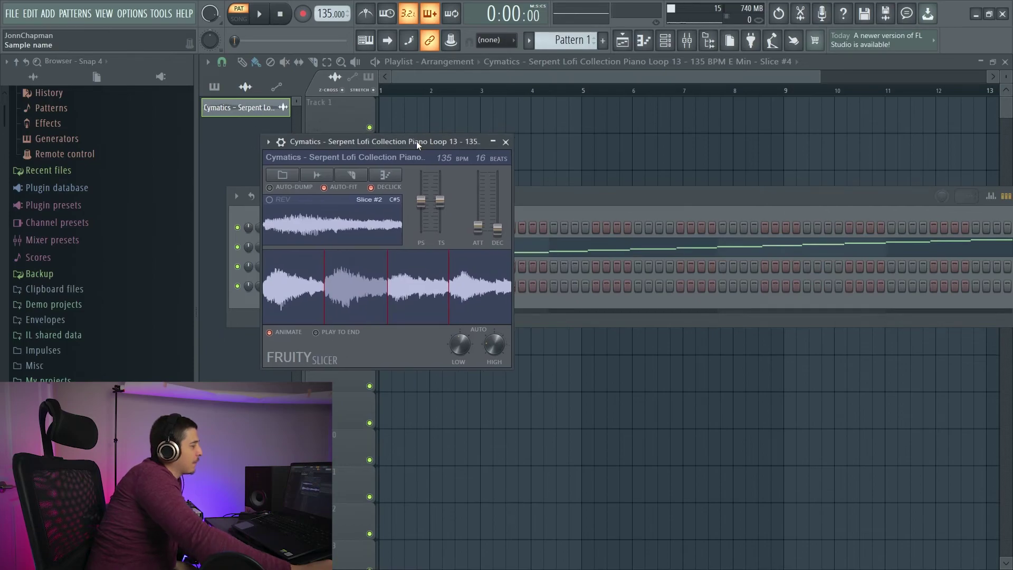